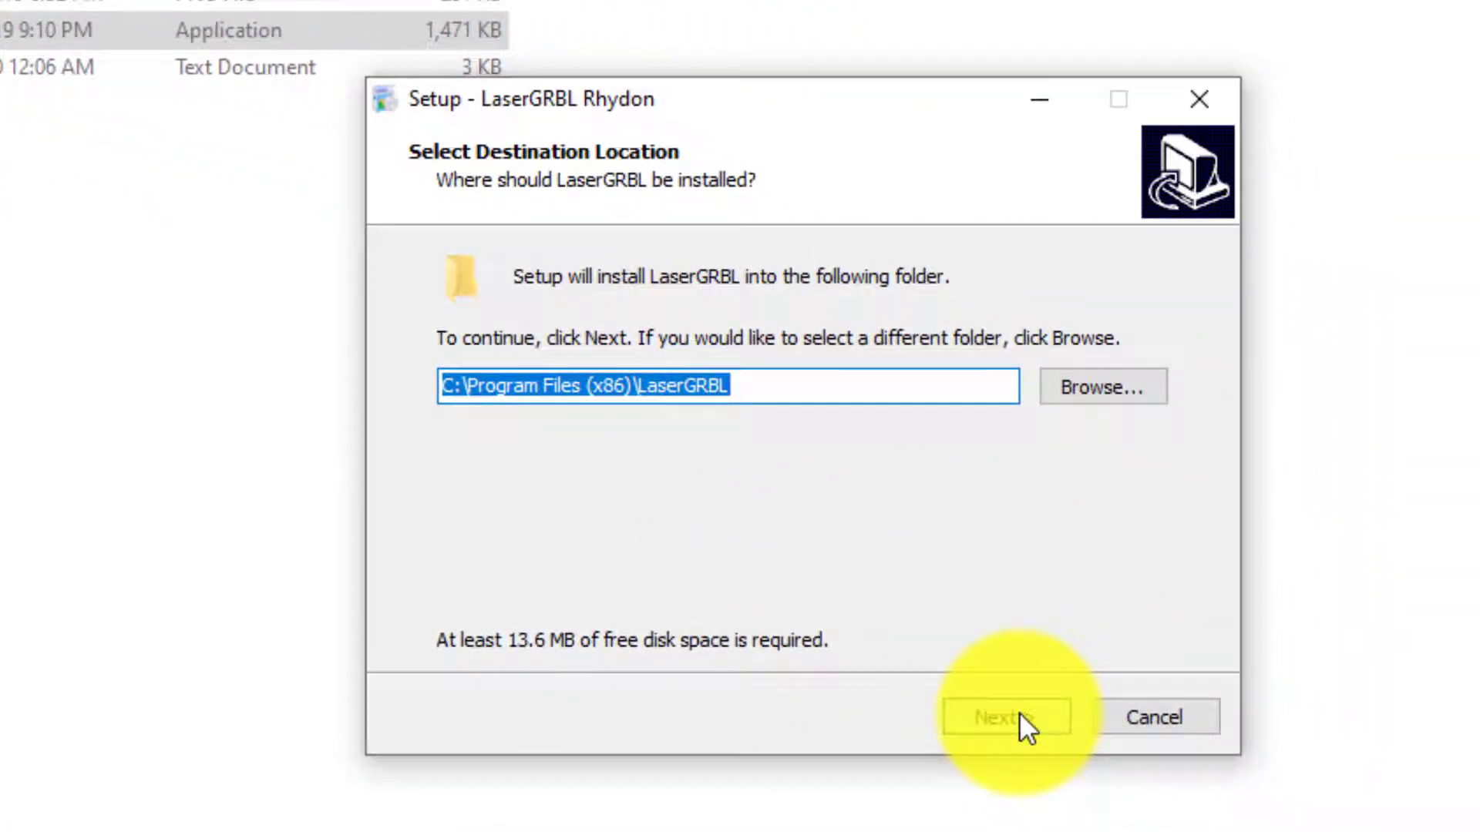
Install LaserGRBL into C:\Program Files (x86)\LaserGRBL with a desktop shortcut, and launch it when setup finishes
{"action": "left_click", "coordinate": [1018, 712]}
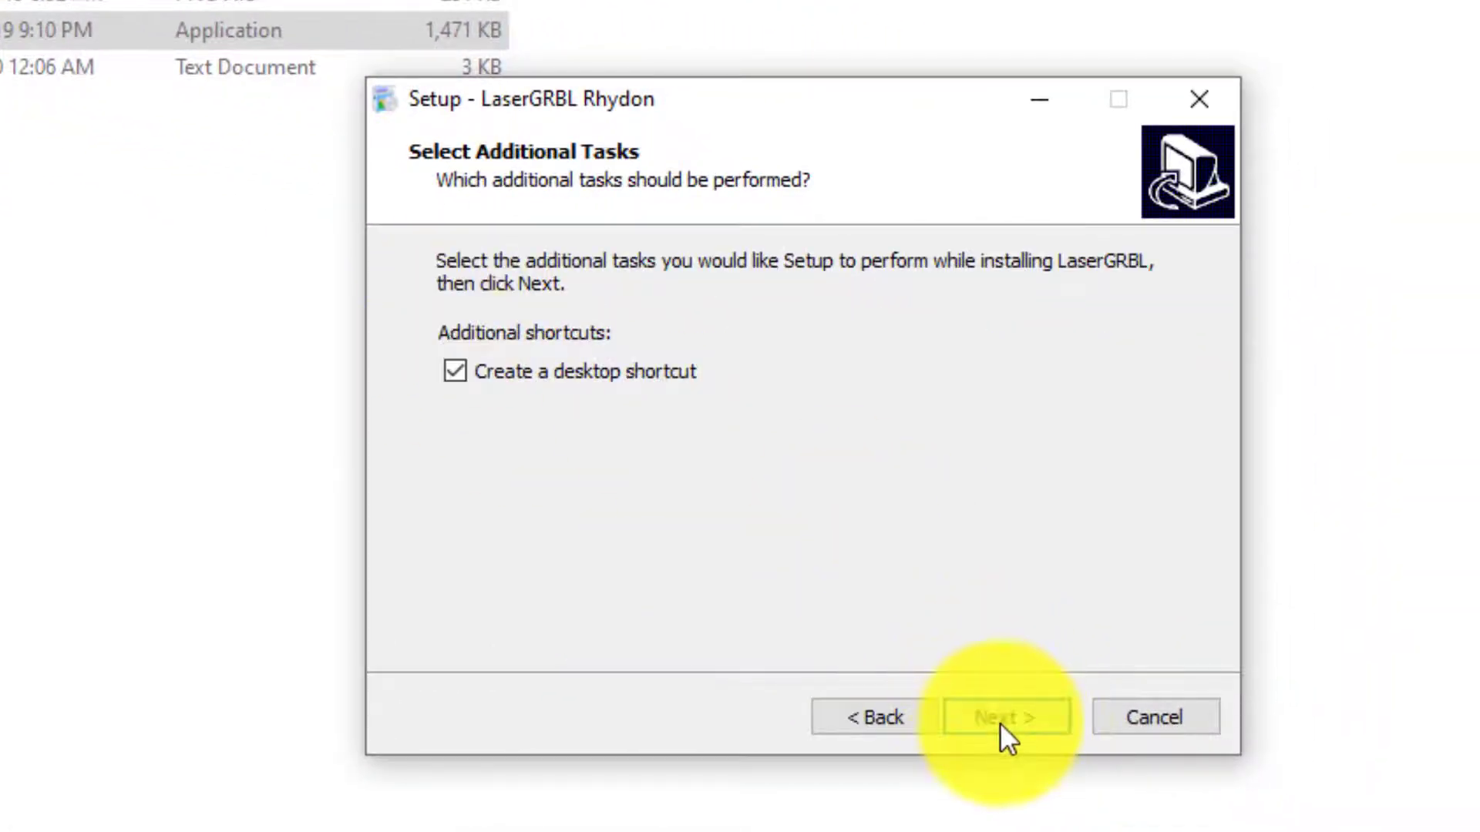
{"action": "left_click", "coordinate": [1002, 723]}
{"action": "left_click", "coordinate": [1005, 723]}
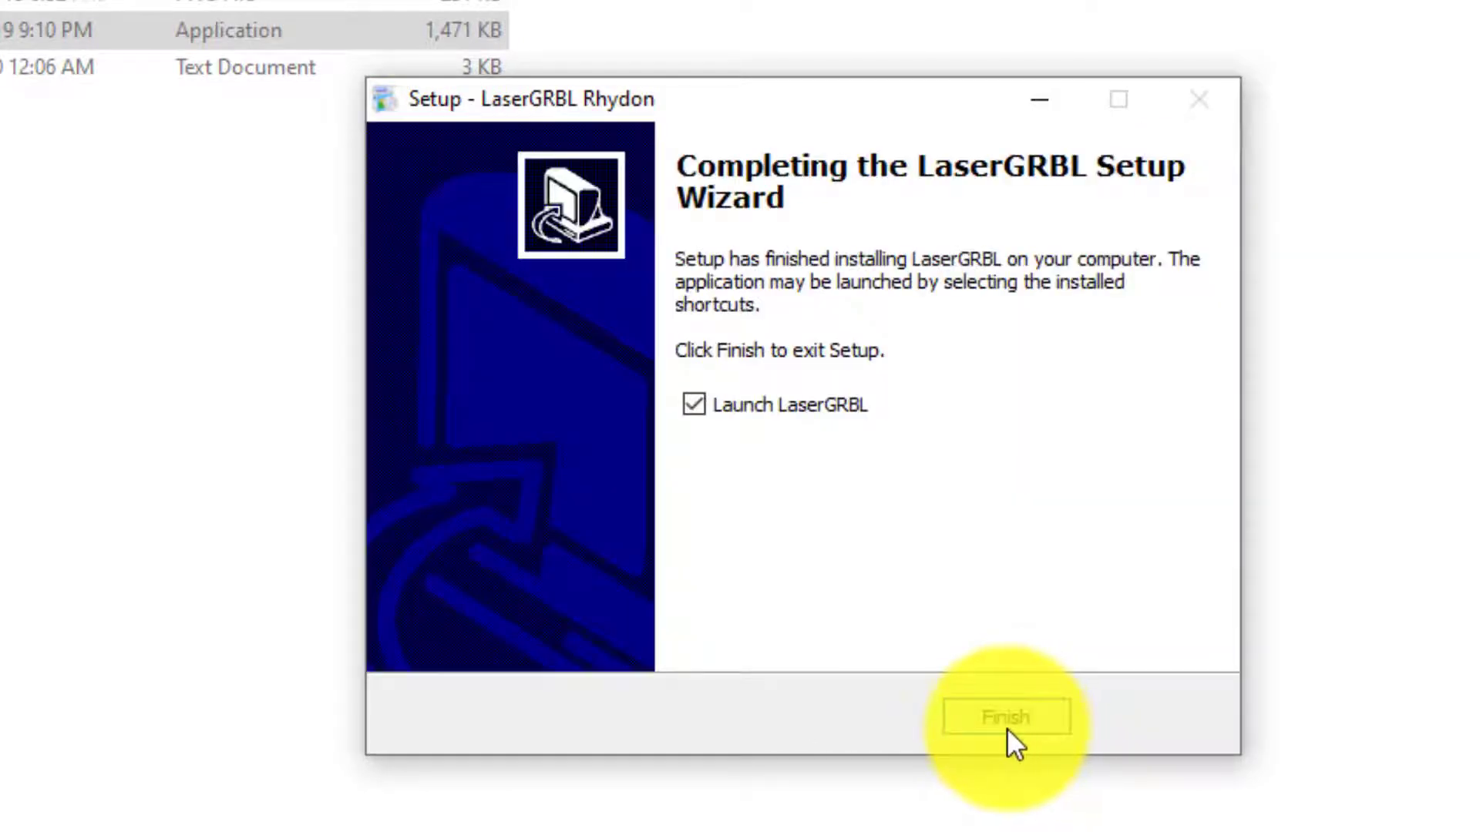
{"action": "left_click", "coordinate": [1006, 724]}
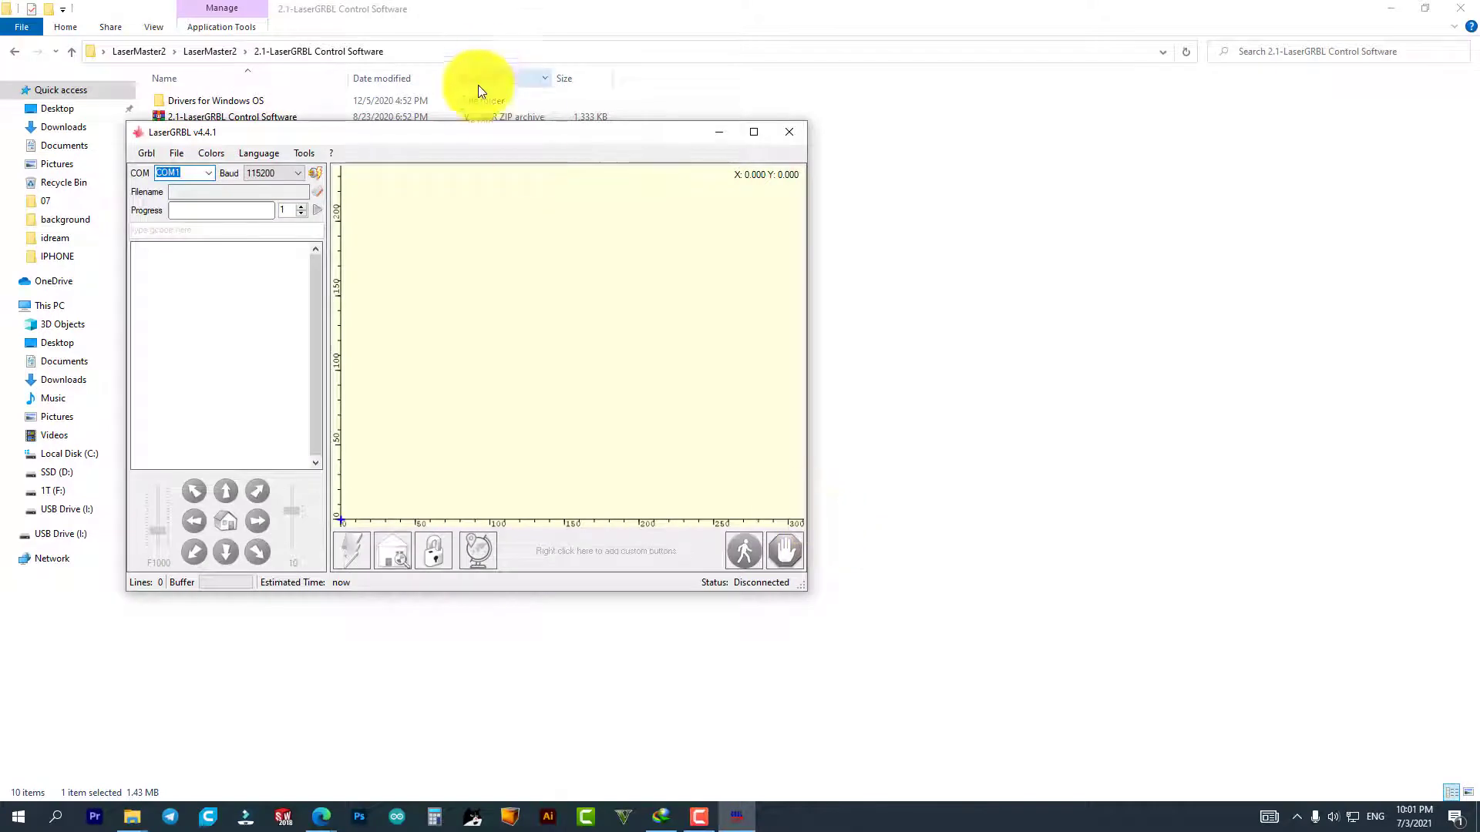
Start importing custom buttons and open the CustomButtons archive from the 2.1-LaserGRBL Control Software folder inside LaserMaster2 on the Desktop
{"action": "left_click_drag", "start_coordinate": [478, 134], "coordinate": [746, 99]}
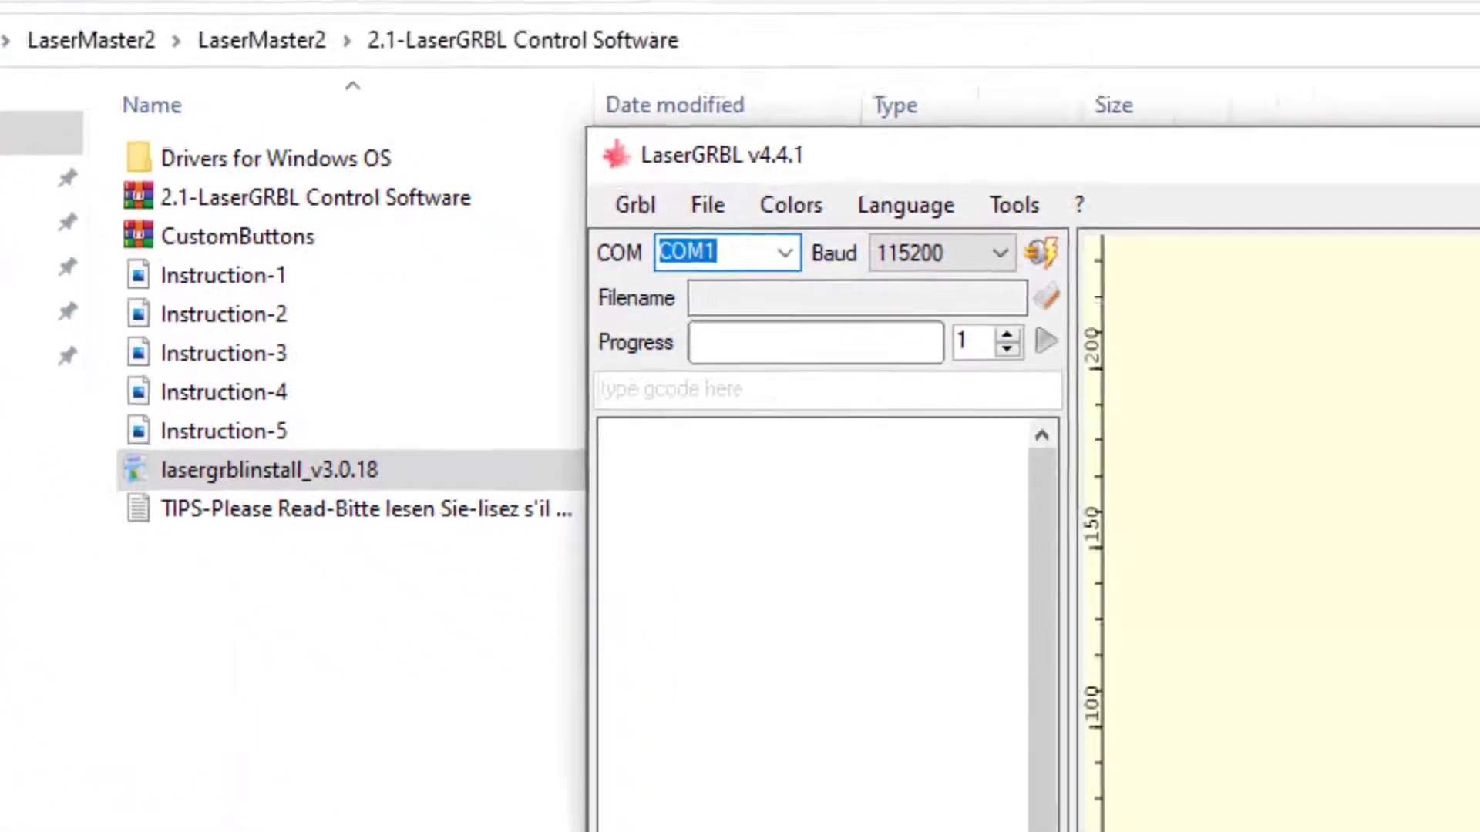
{"action": "right_click", "coordinate": [828, 682]}
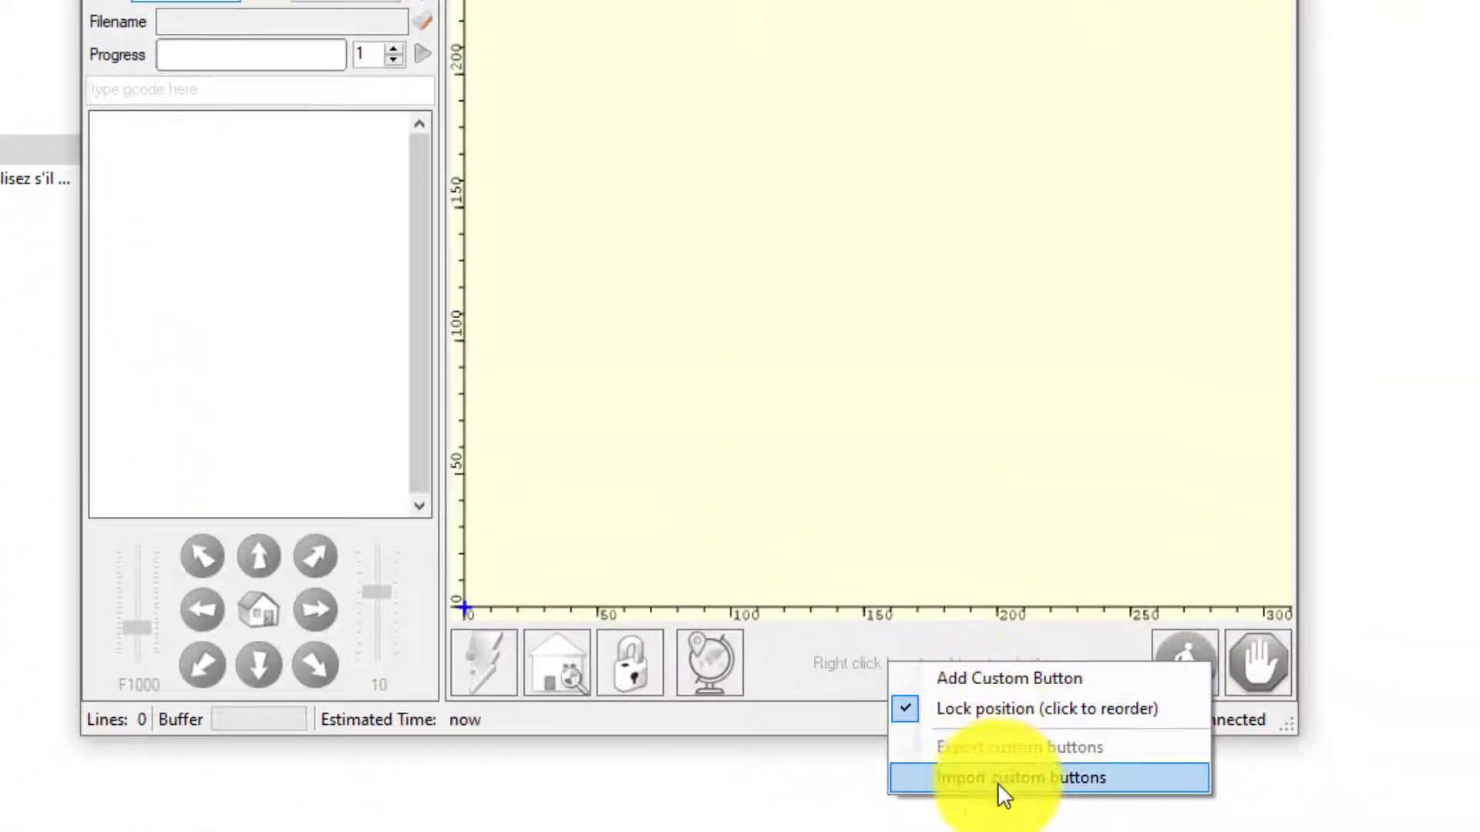
{"action": "left_click", "coordinate": [1072, 774]}
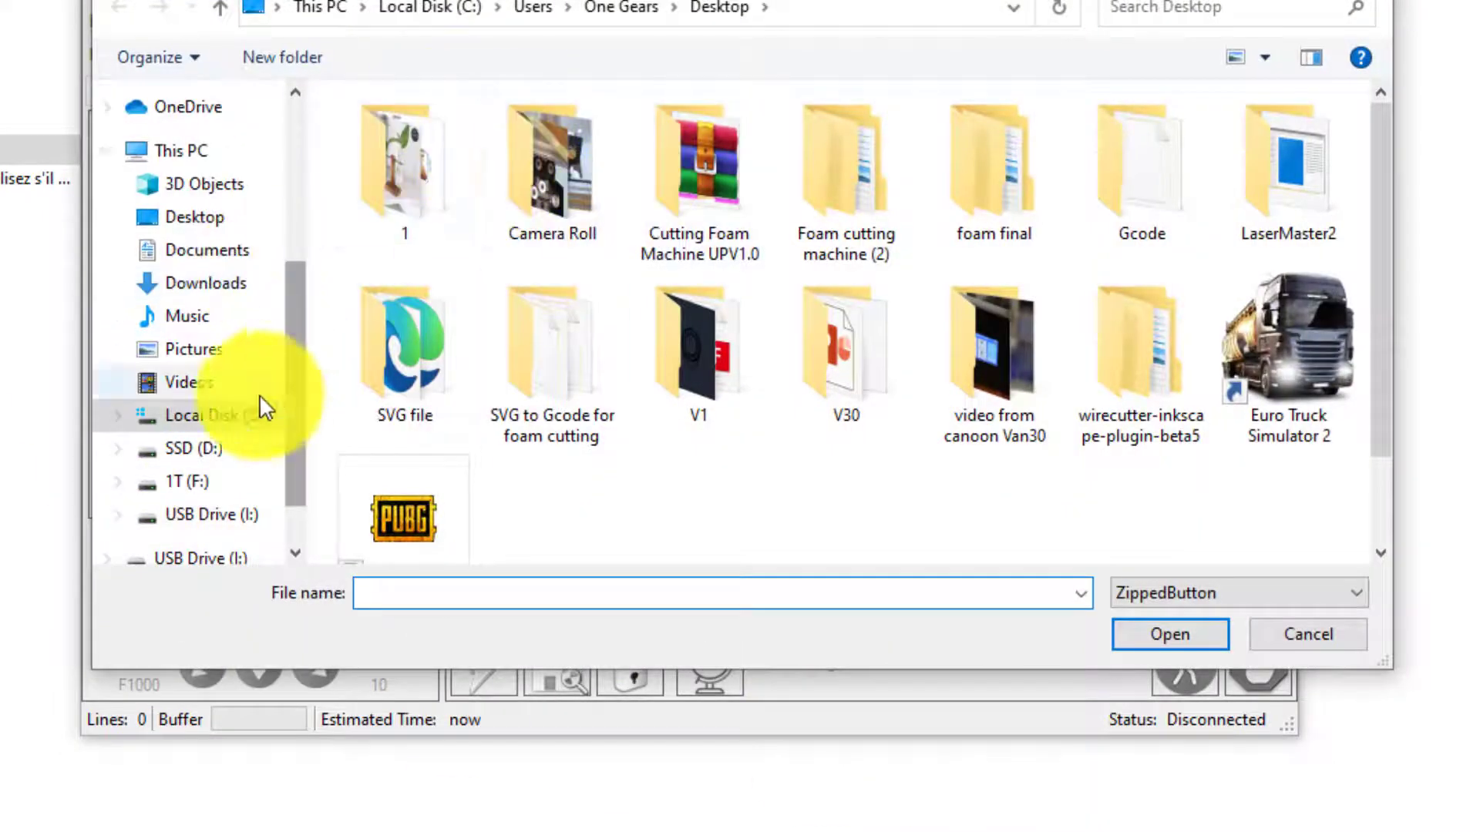
{"action": "left_click", "coordinate": [148, 217]}
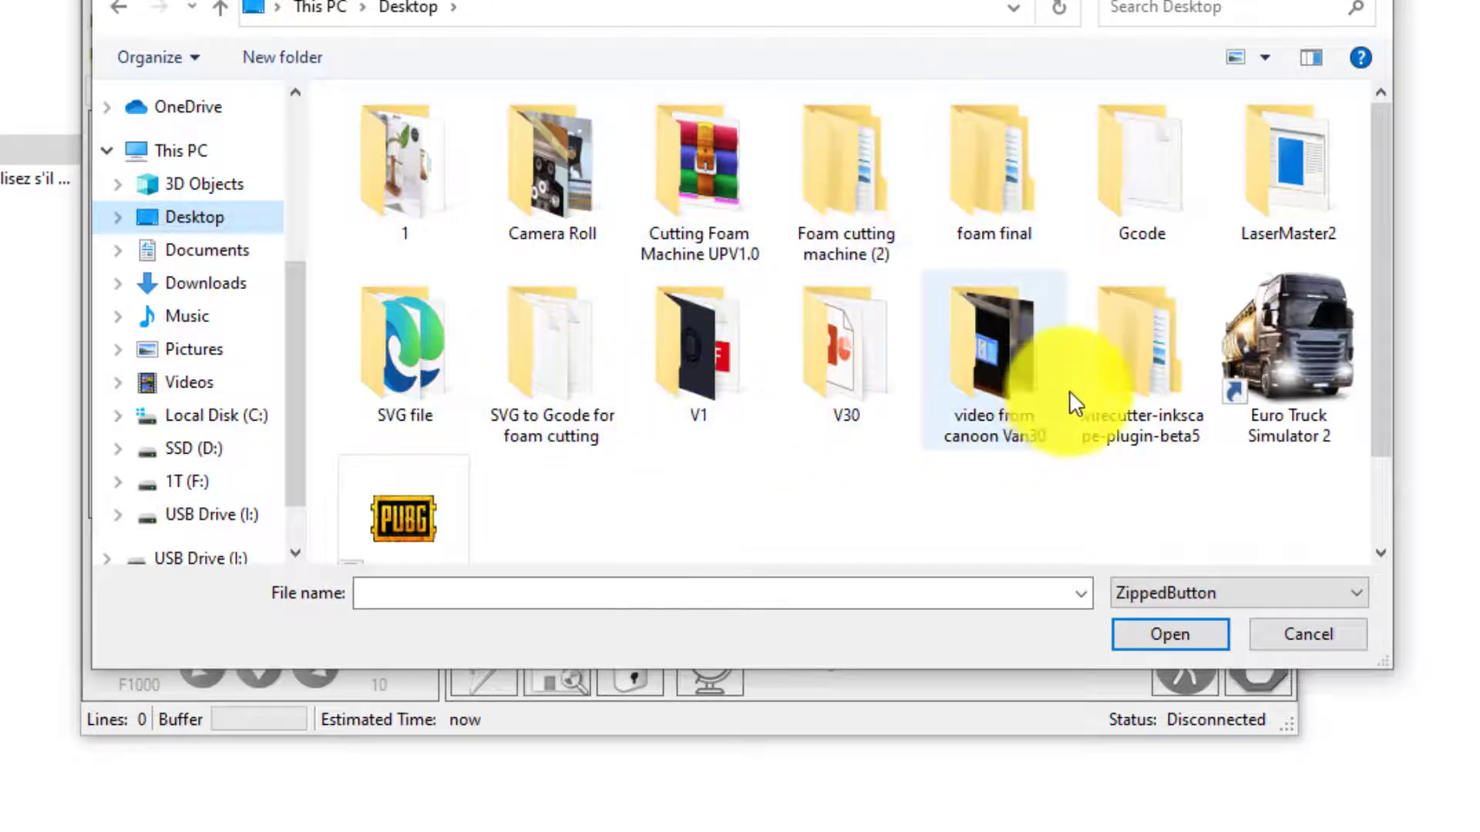
{"action": "double_click", "coordinate": [1316, 197]}
{"action": "double_click", "coordinate": [396, 142]}
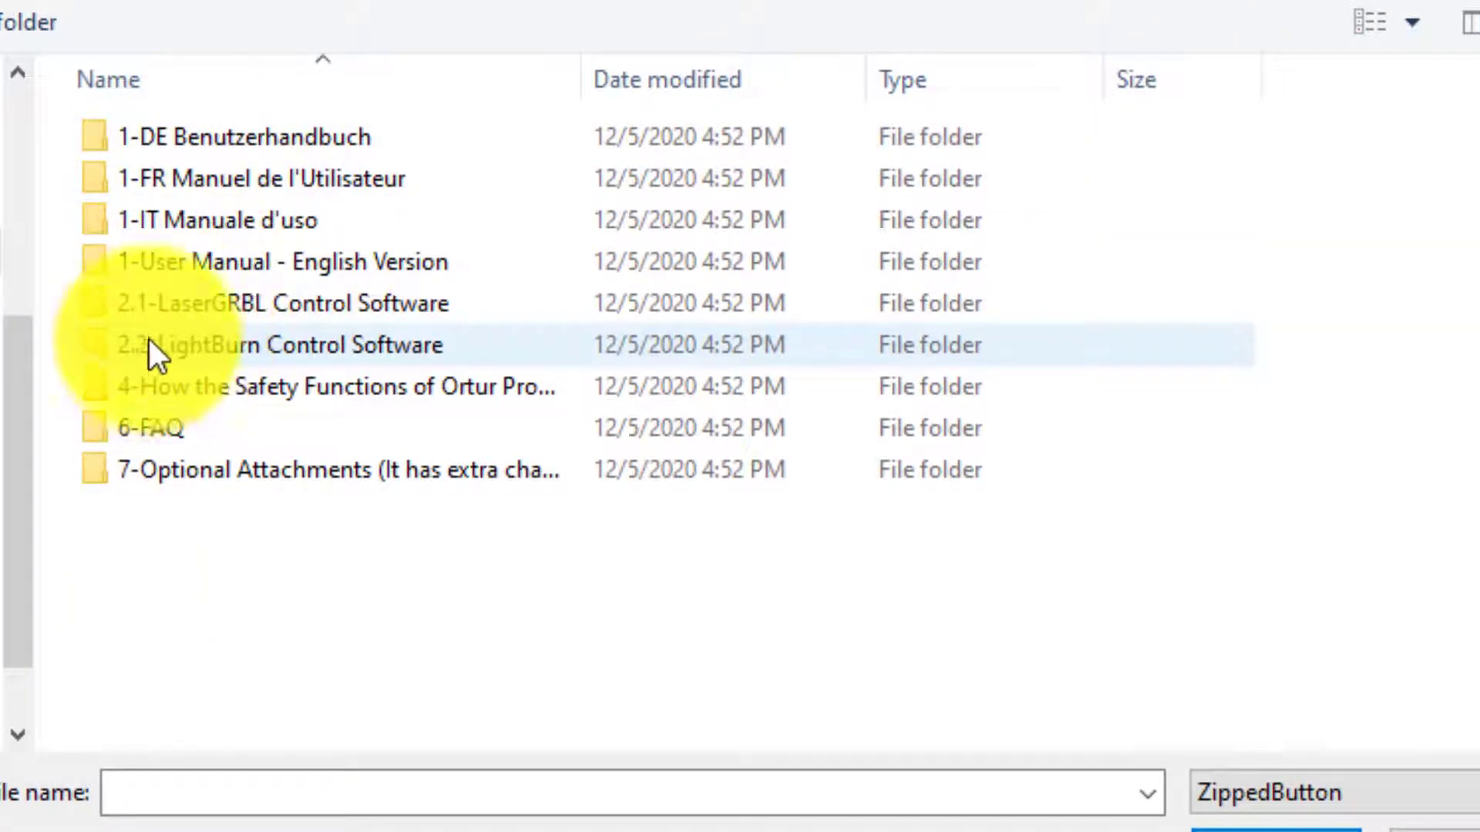
{"action": "double_click", "coordinate": [202, 308]}
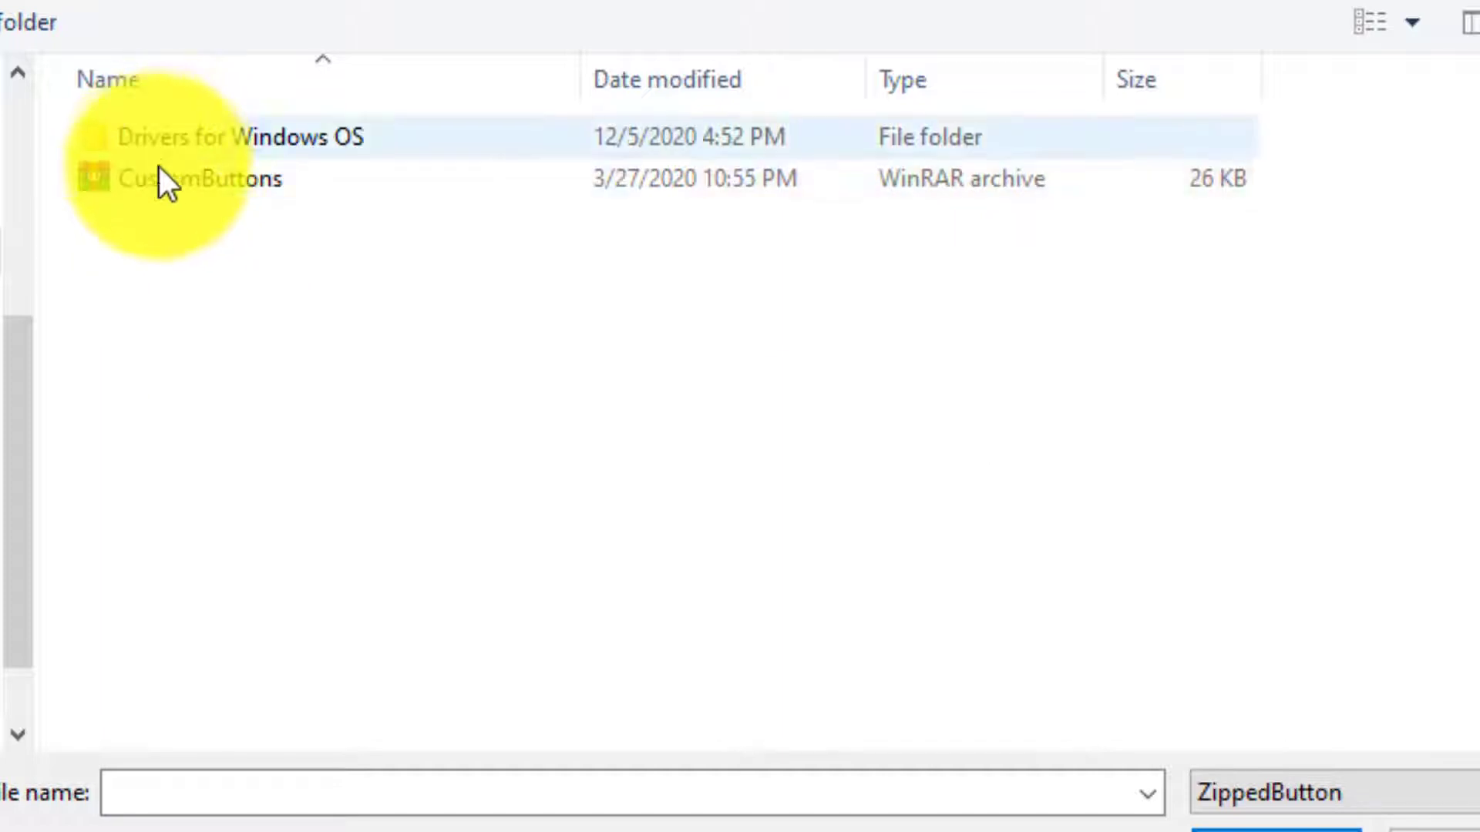
{"action": "left_click", "coordinate": [161, 179]}
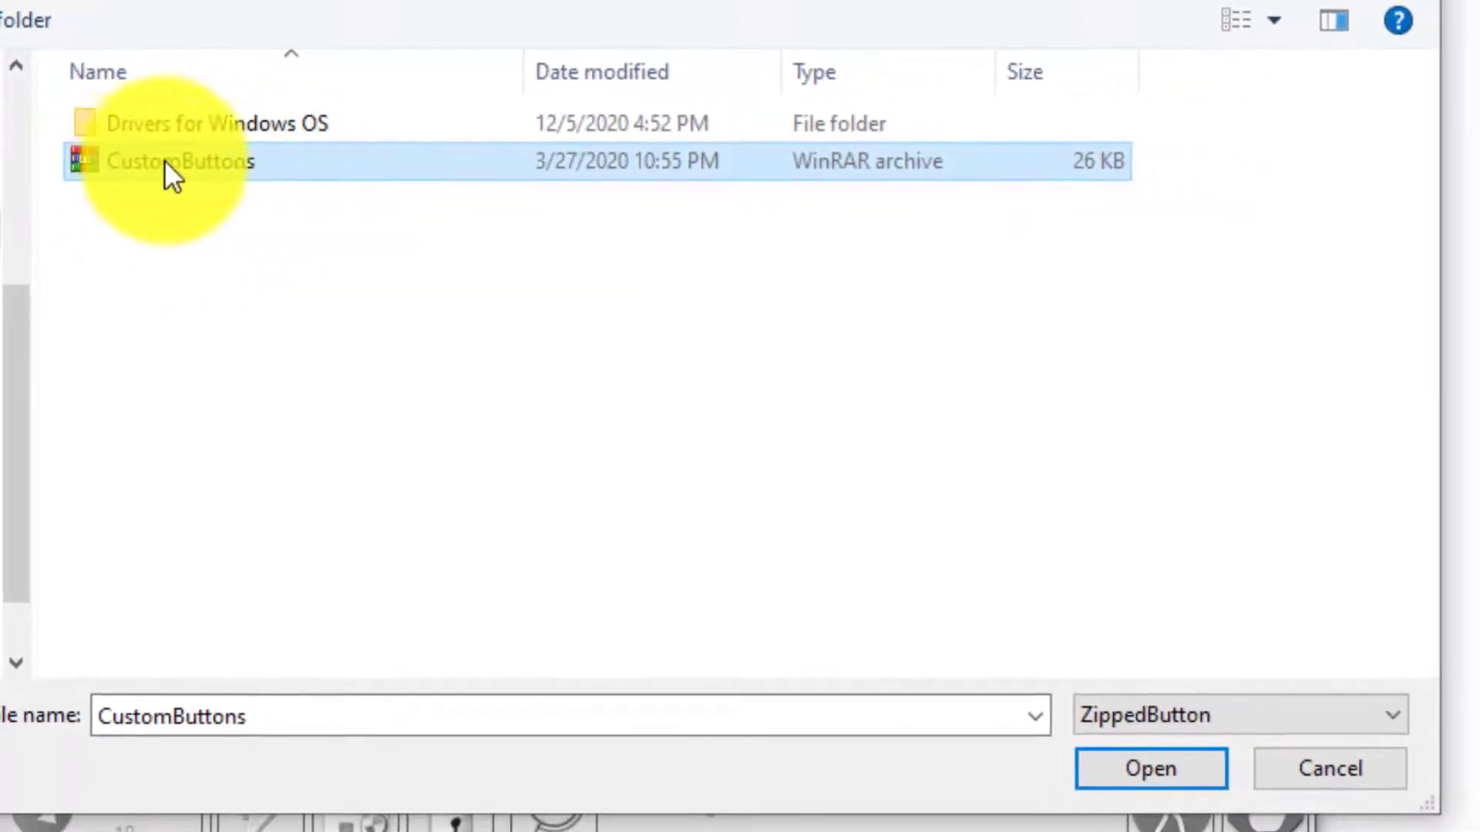
{"action": "left_click", "coordinate": [1127, 769]}
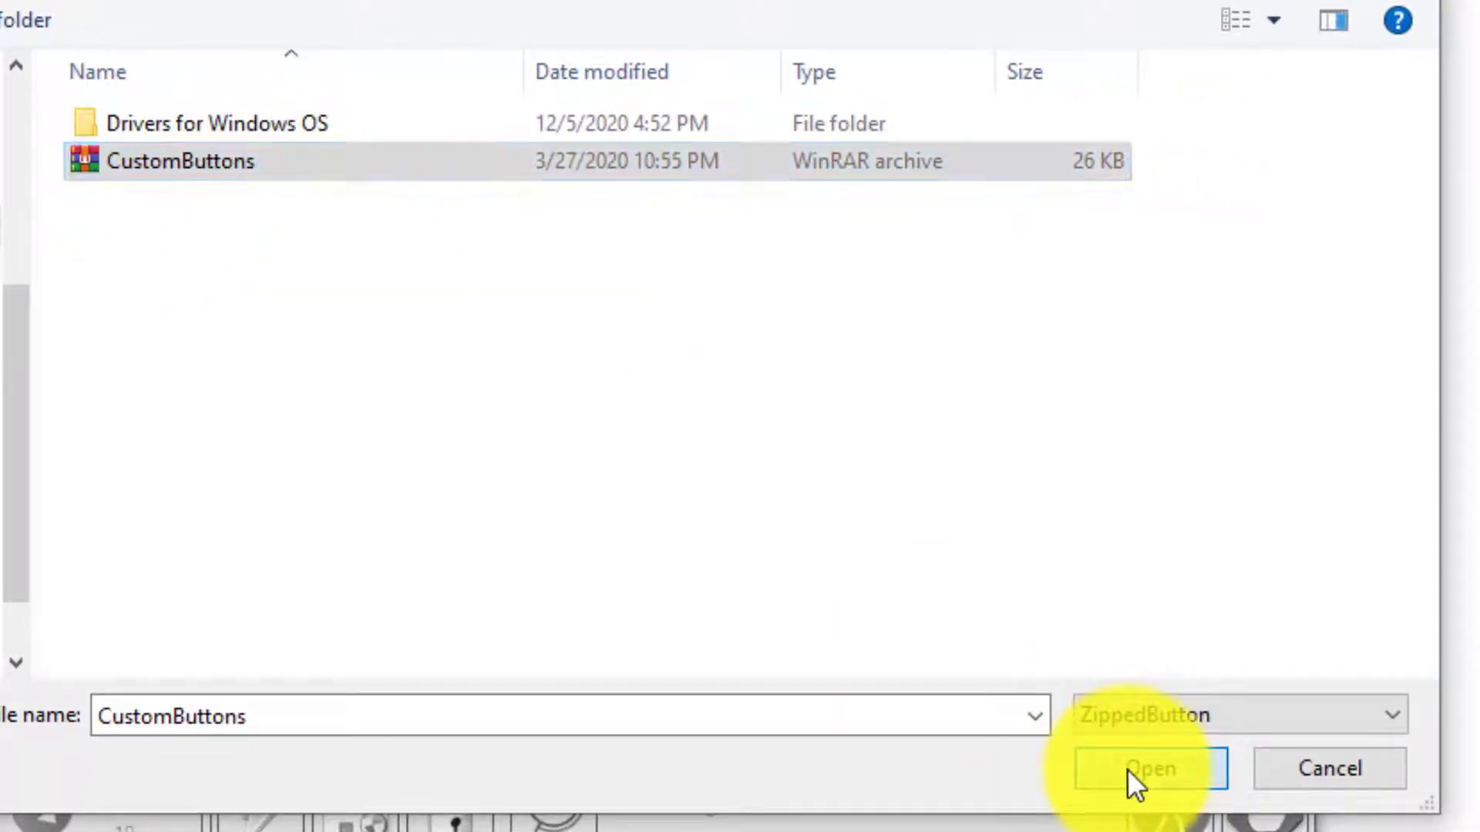
Accept the import of every custom button in the archive, including Laser, Medium Brightness, Boundary, TopLeft and Left
{"action": "left_click", "coordinate": [597, 654]}
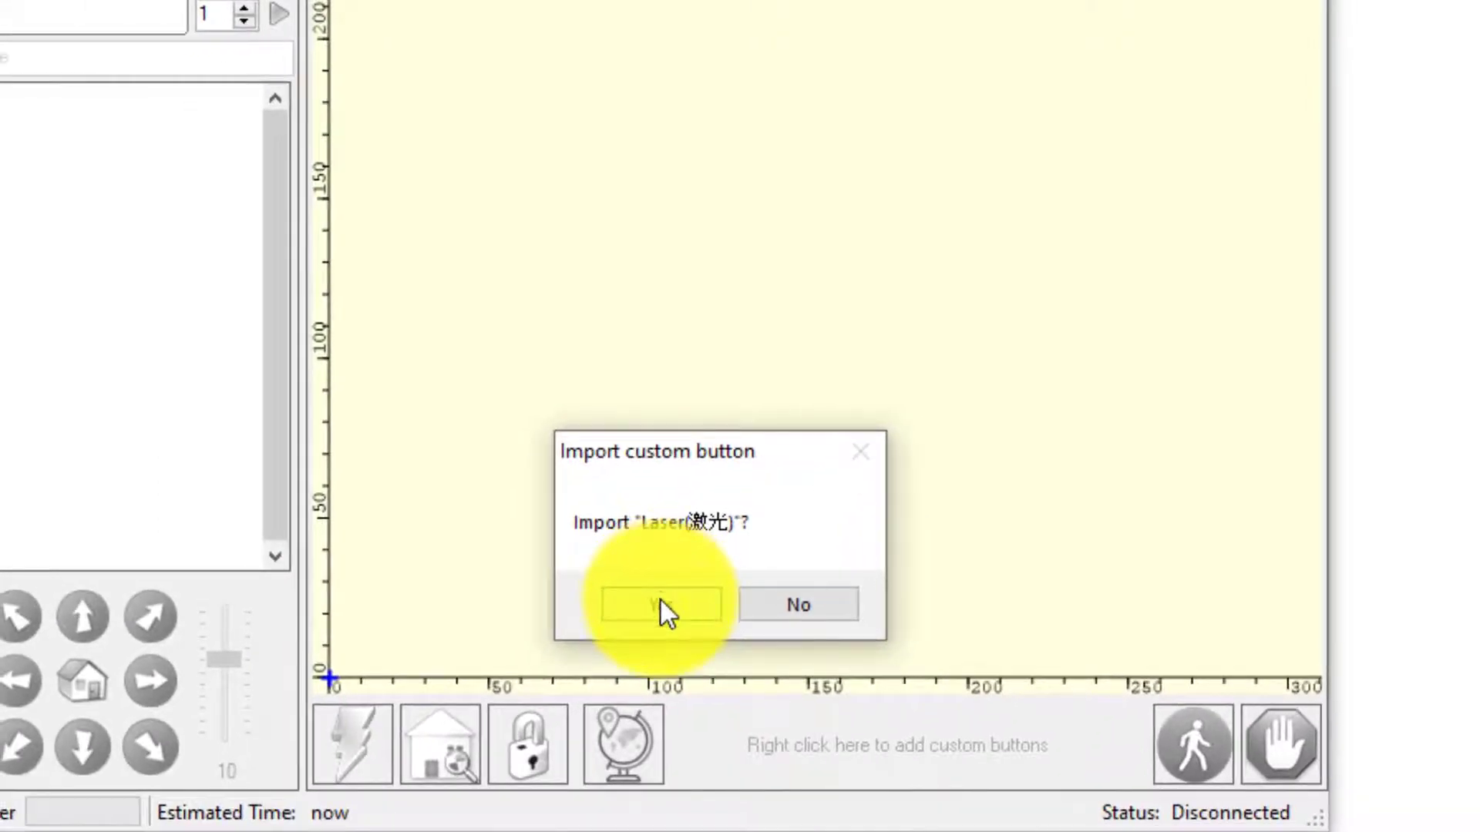
{"action": "left_click", "coordinate": [663, 606]}
{"action": "left_click", "coordinate": [666, 610]}
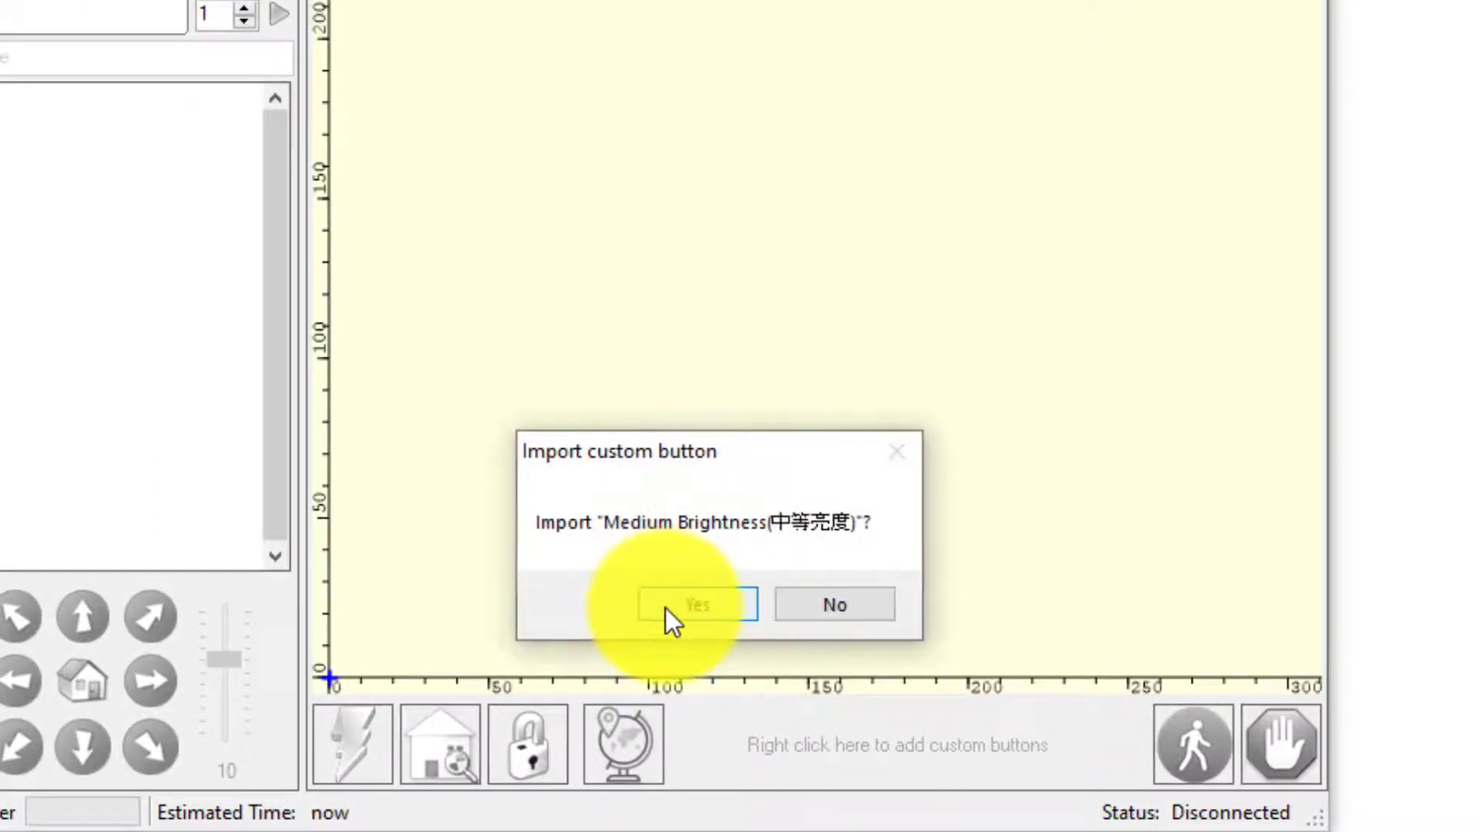
{"action": "left_click", "coordinate": [664, 608]}
{"action": "left_click", "coordinate": [664, 608]}
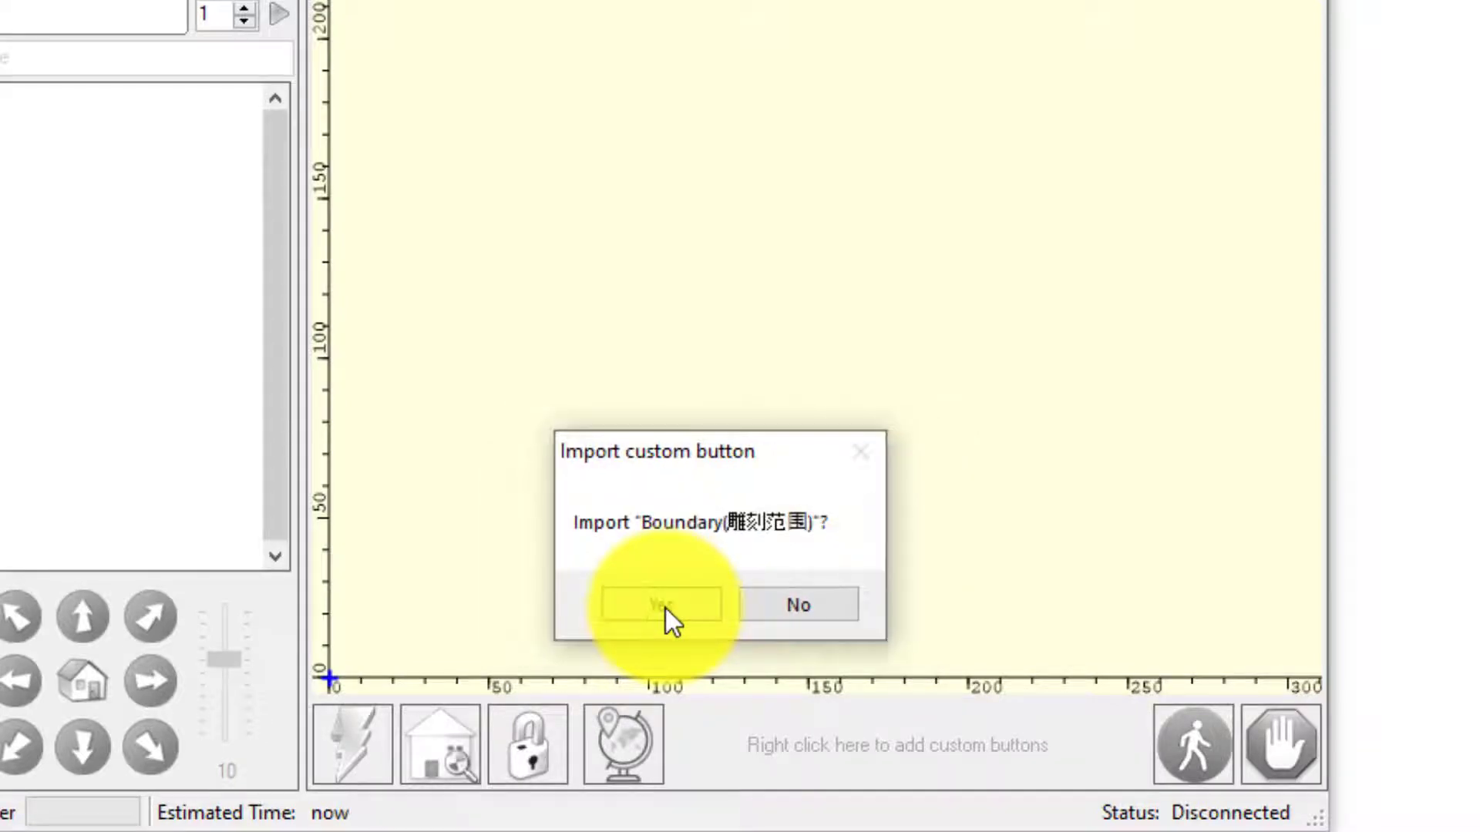
{"action": "left_click", "coordinate": [664, 608]}
{"action": "left_click", "coordinate": [665, 608]}
{"action": "left_click", "coordinate": [665, 608]}
{"action": "left_click", "coordinate": [664, 608]}
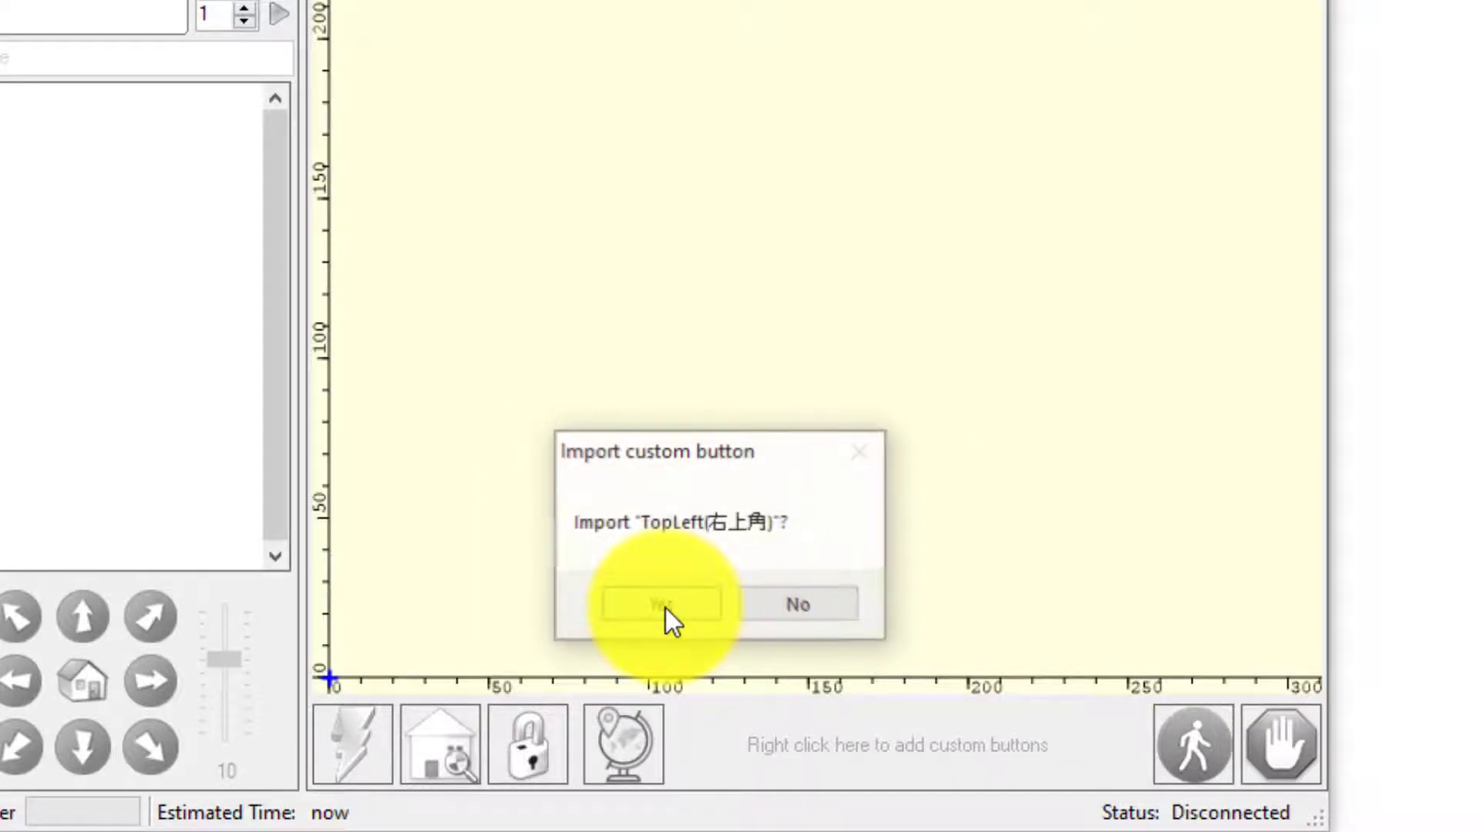
{"action": "left_click", "coordinate": [664, 608]}
{"action": "left_click", "coordinate": [665, 608]}
{"action": "left_click", "coordinate": [664, 608]}
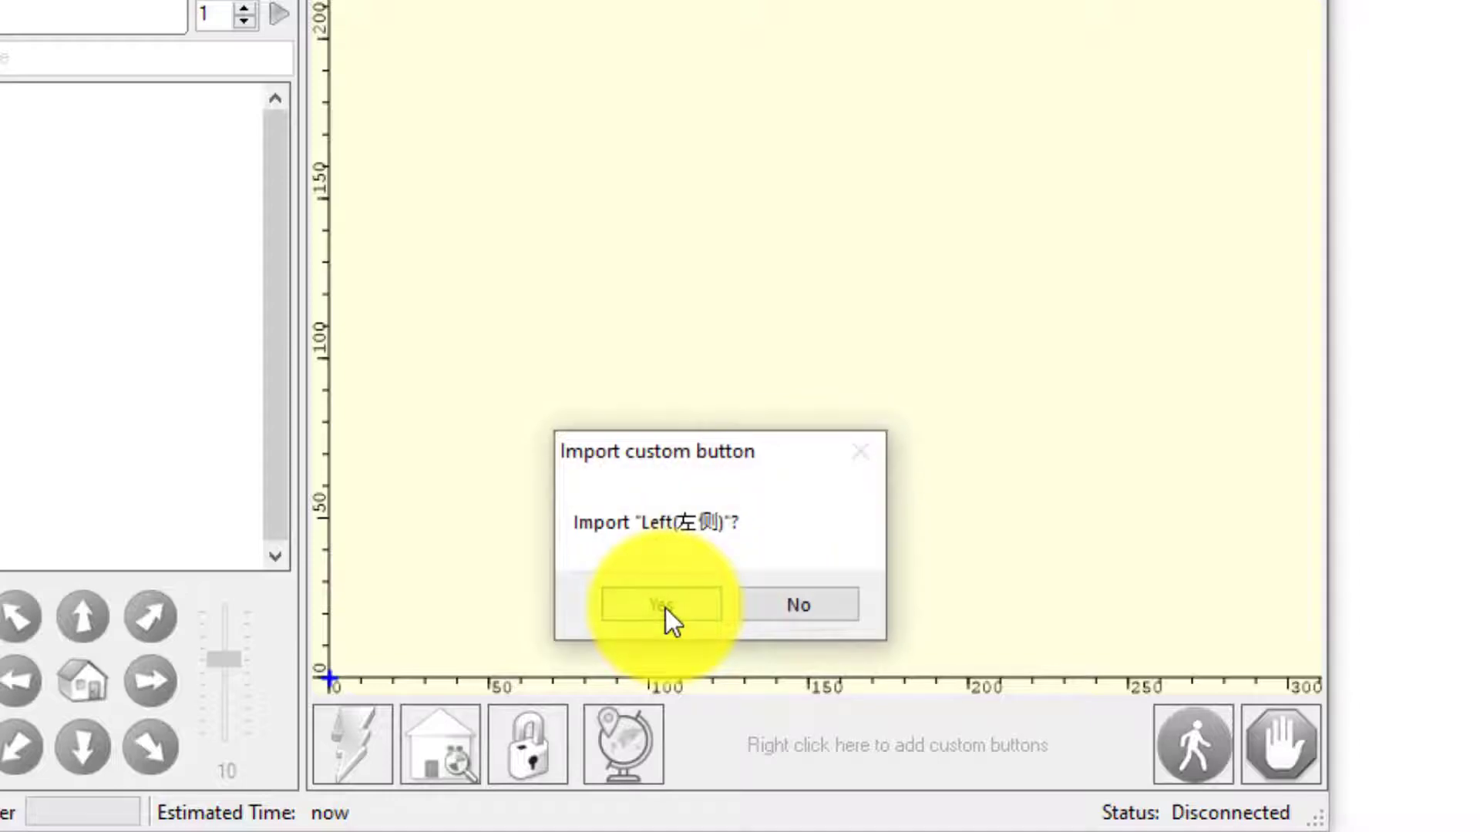
{"action": "left_click", "coordinate": [665, 608]}
{"action": "left_click", "coordinate": [667, 608]}
{"action": "left_click", "coordinate": [667, 608]}
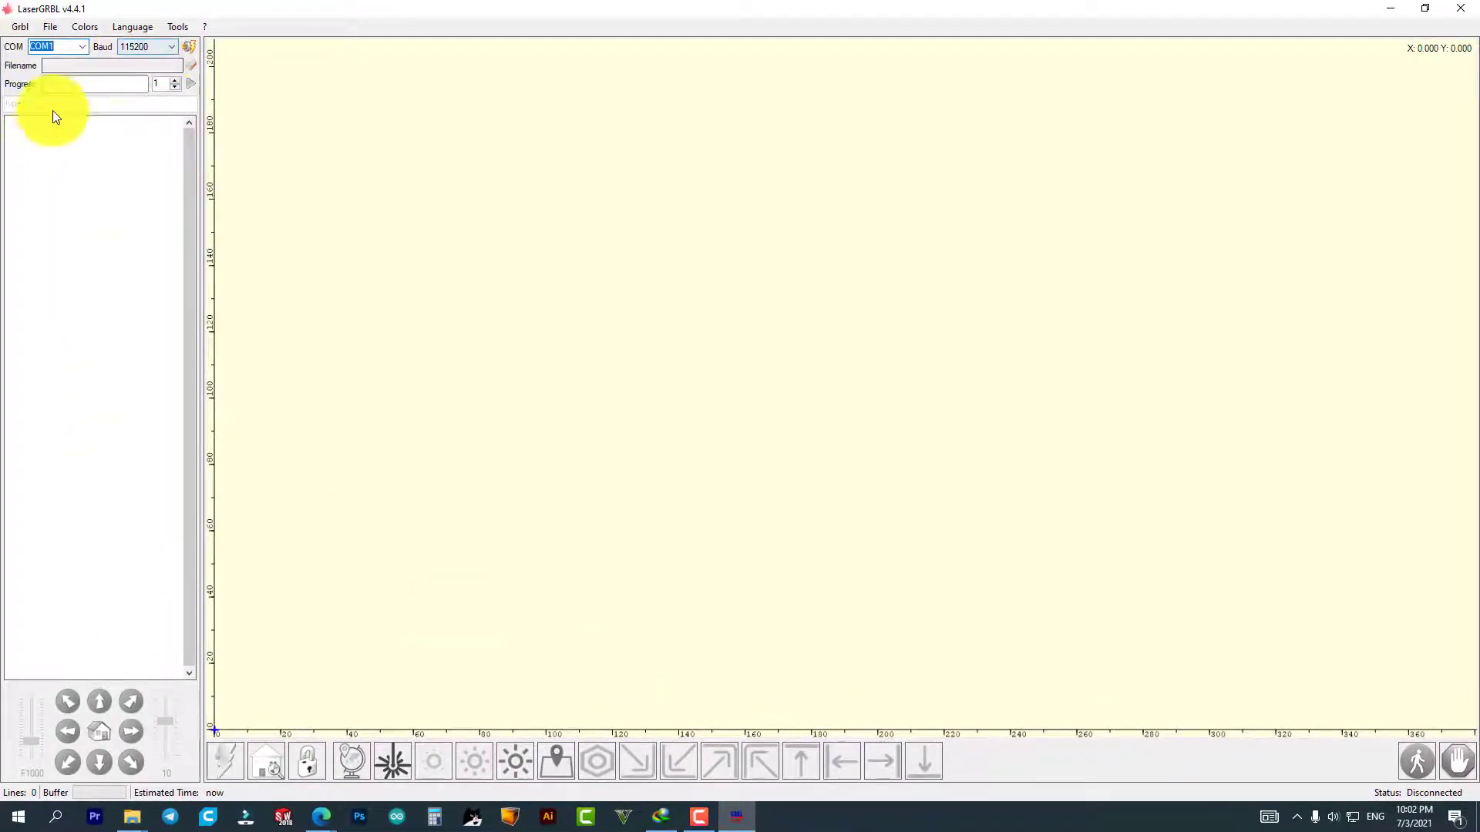
Check the available COM ports, the baud rate and the connect option for the laser machine
{"action": "left_click", "coordinate": [81, 46]}
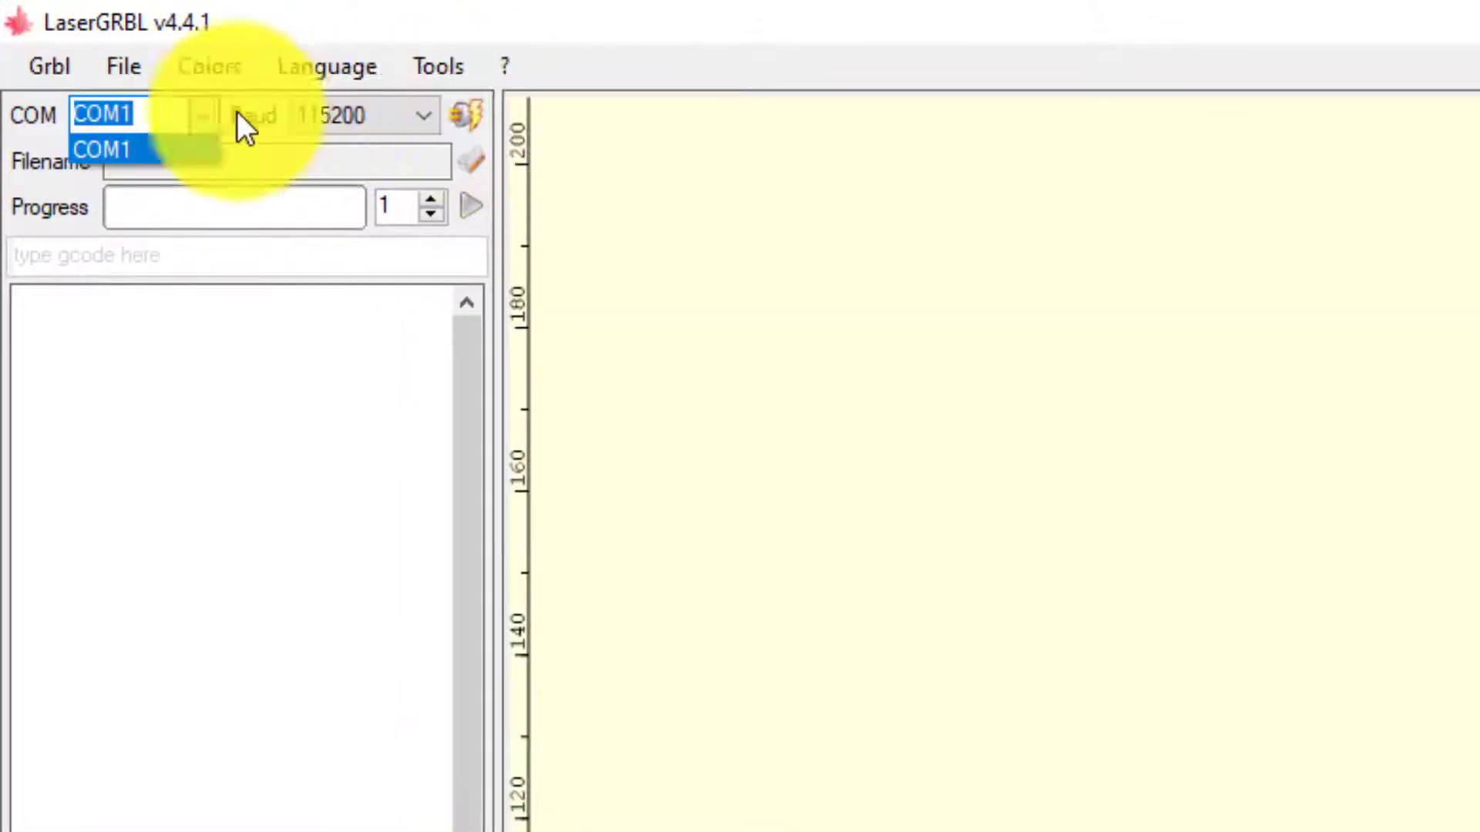
{"action": "left_click", "coordinate": [437, 134]}
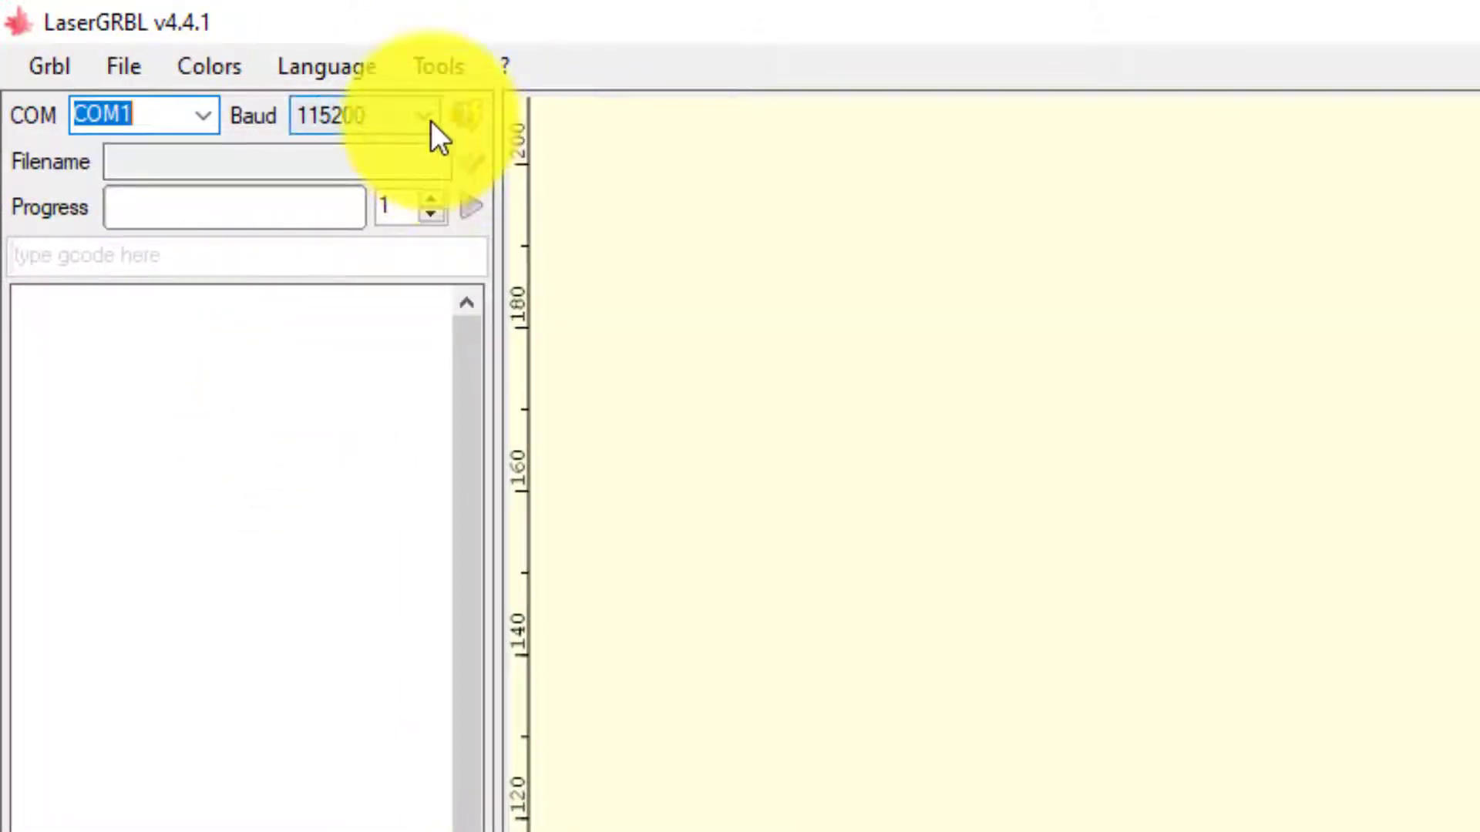
{"action": "left_click", "coordinate": [470, 104]}
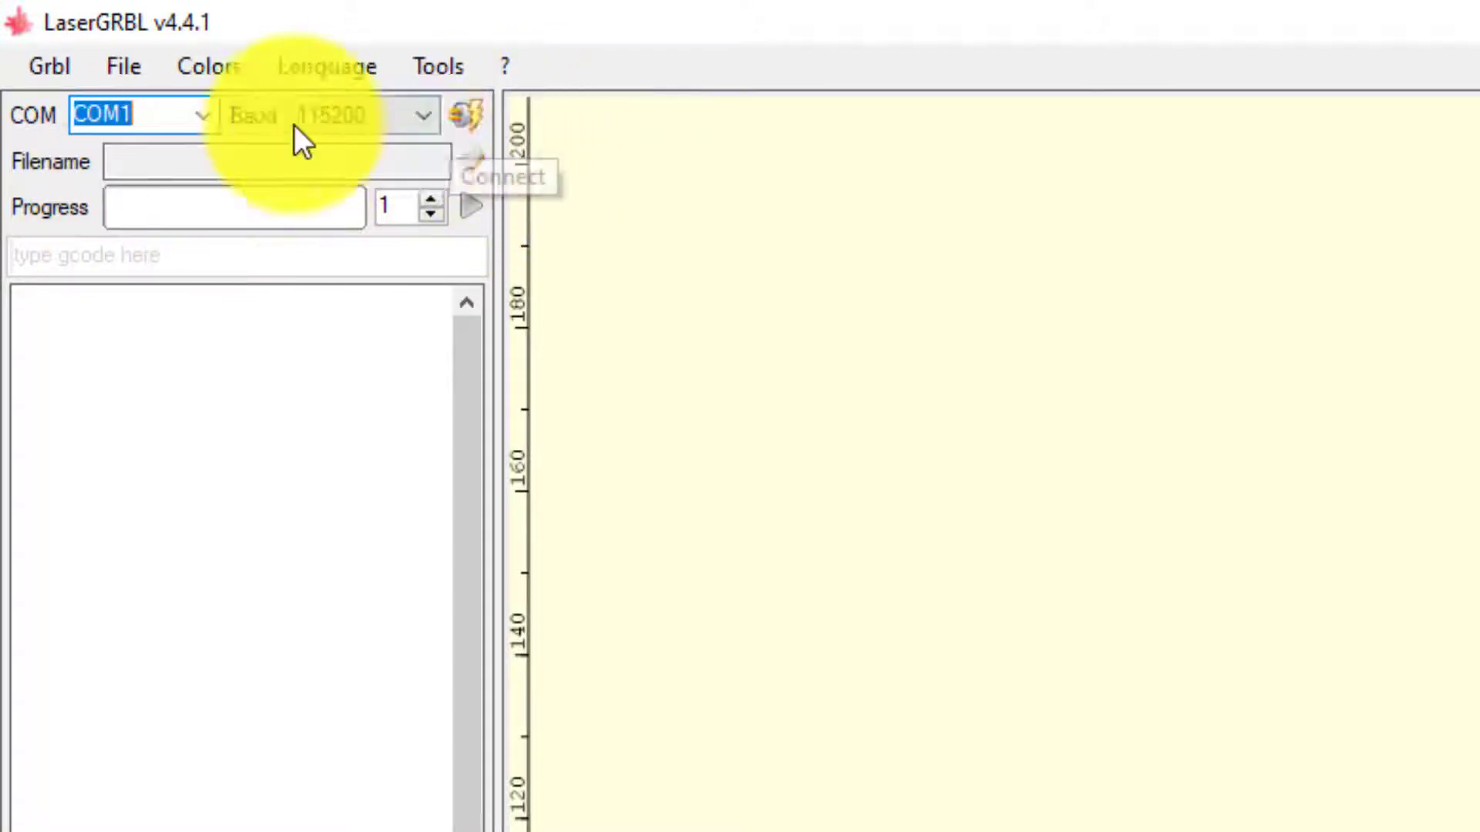
{"action": "left_click", "coordinate": [198, 117]}
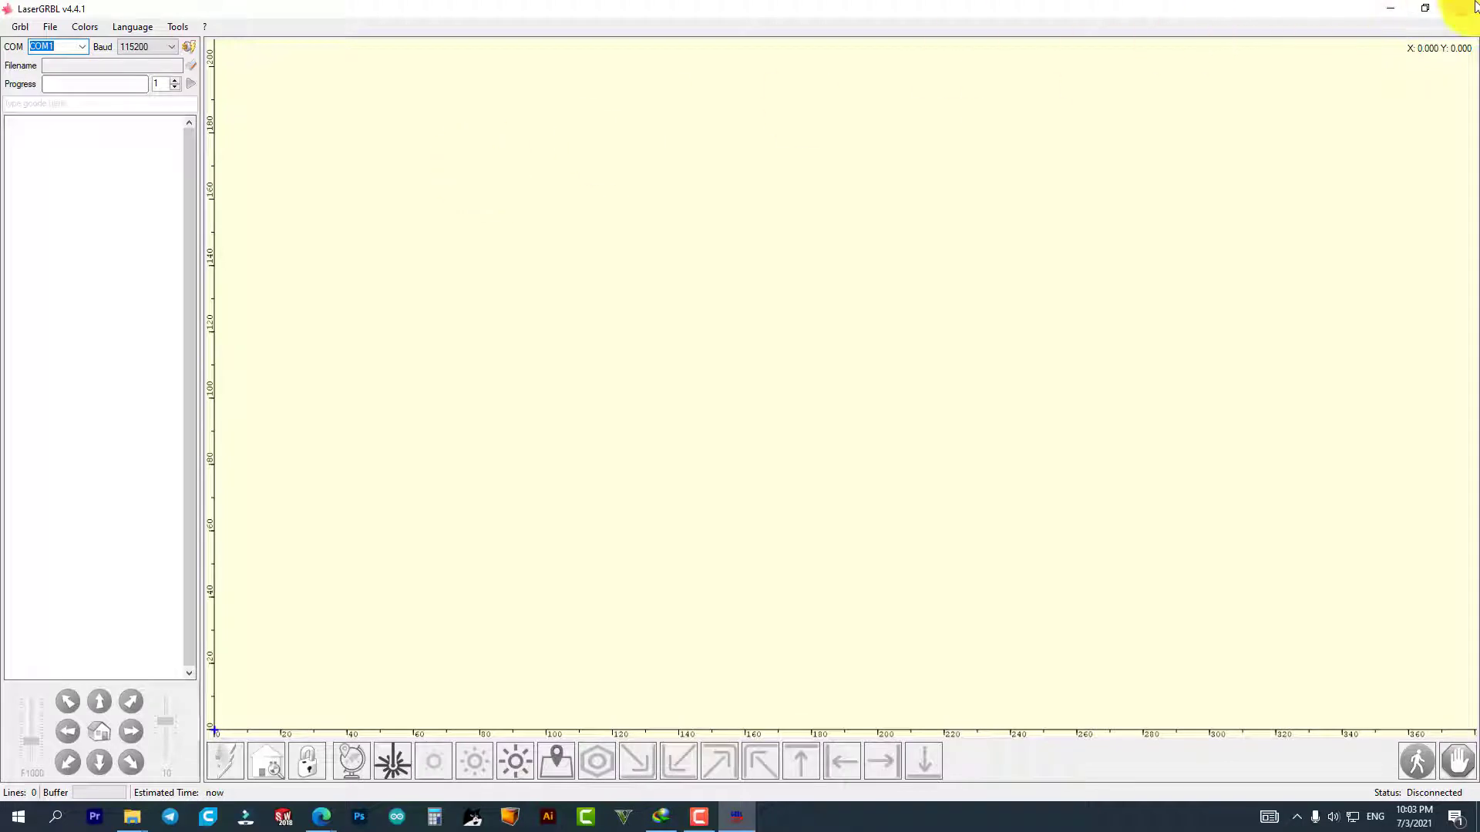
Minimize the open windows, bring File Explorer back and open Computer Management for This PC
{"action": "left_click", "coordinate": [1397, 8]}
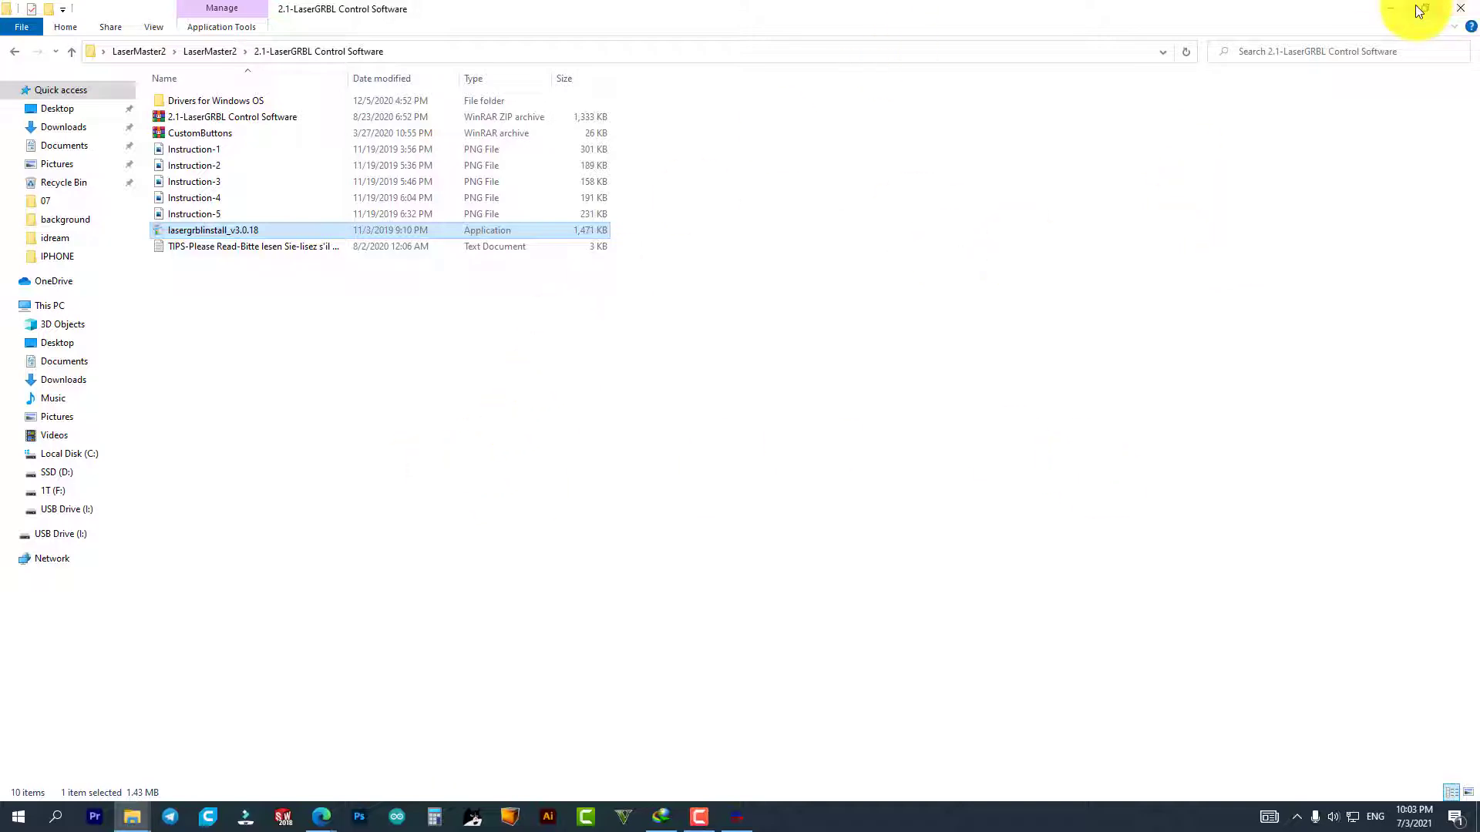
{"action": "left_click", "coordinate": [1388, 9]}
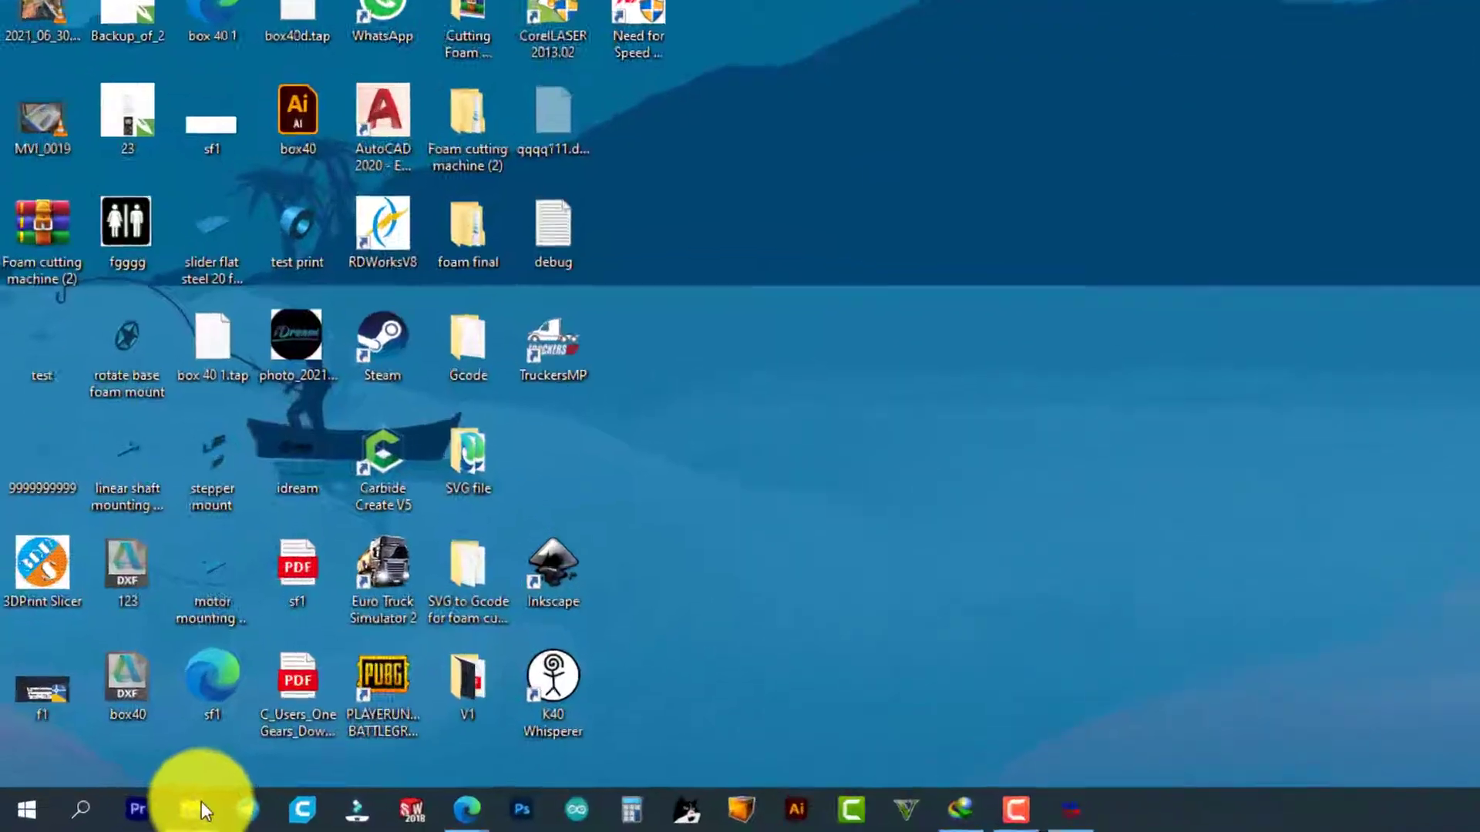
{"action": "mouse_move", "coordinate": [132, 817]}
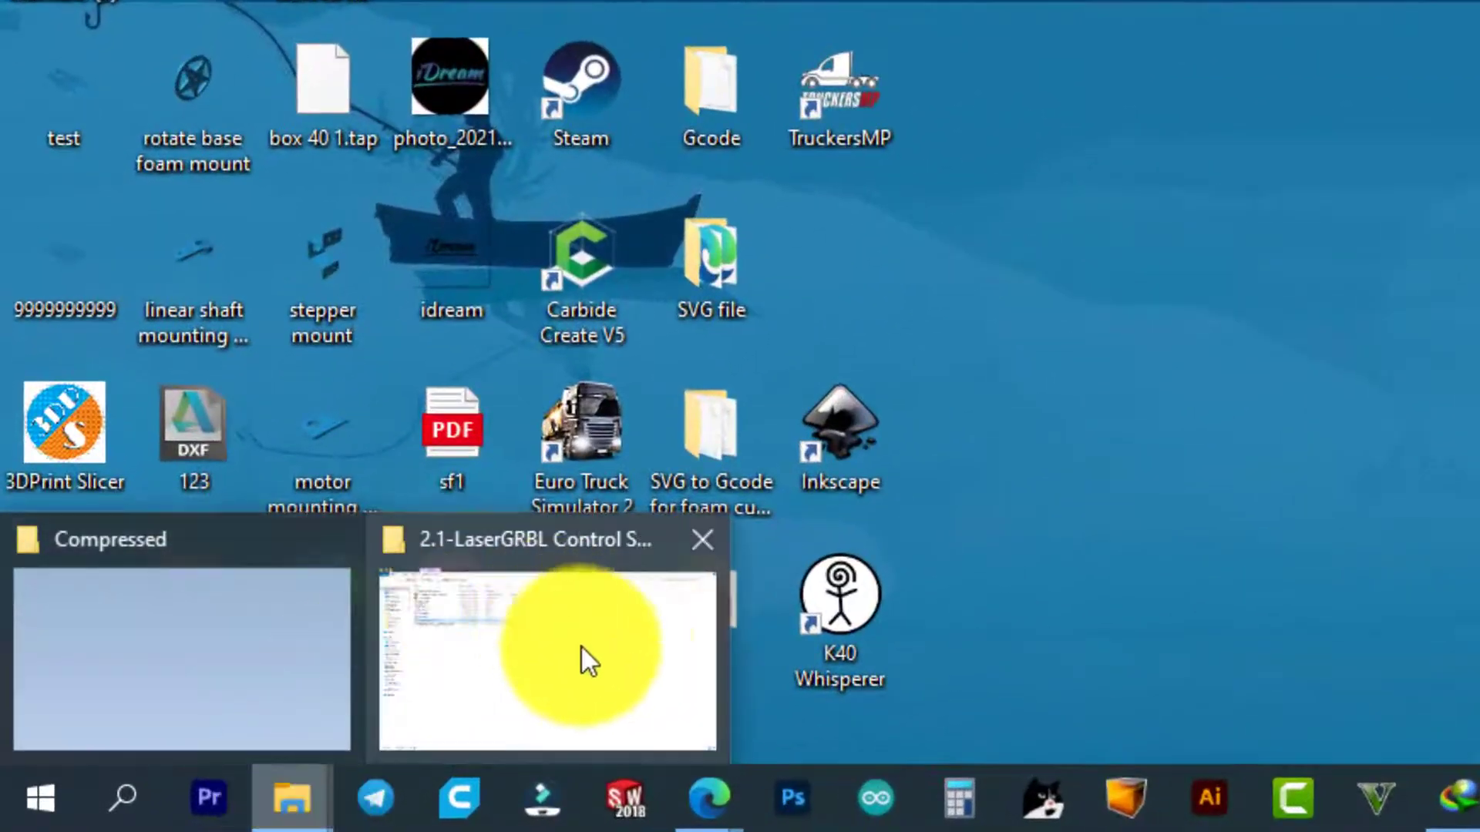
{"action": "left_click", "coordinate": [266, 756]}
{"action": "left_click", "coordinate": [69, 162]}
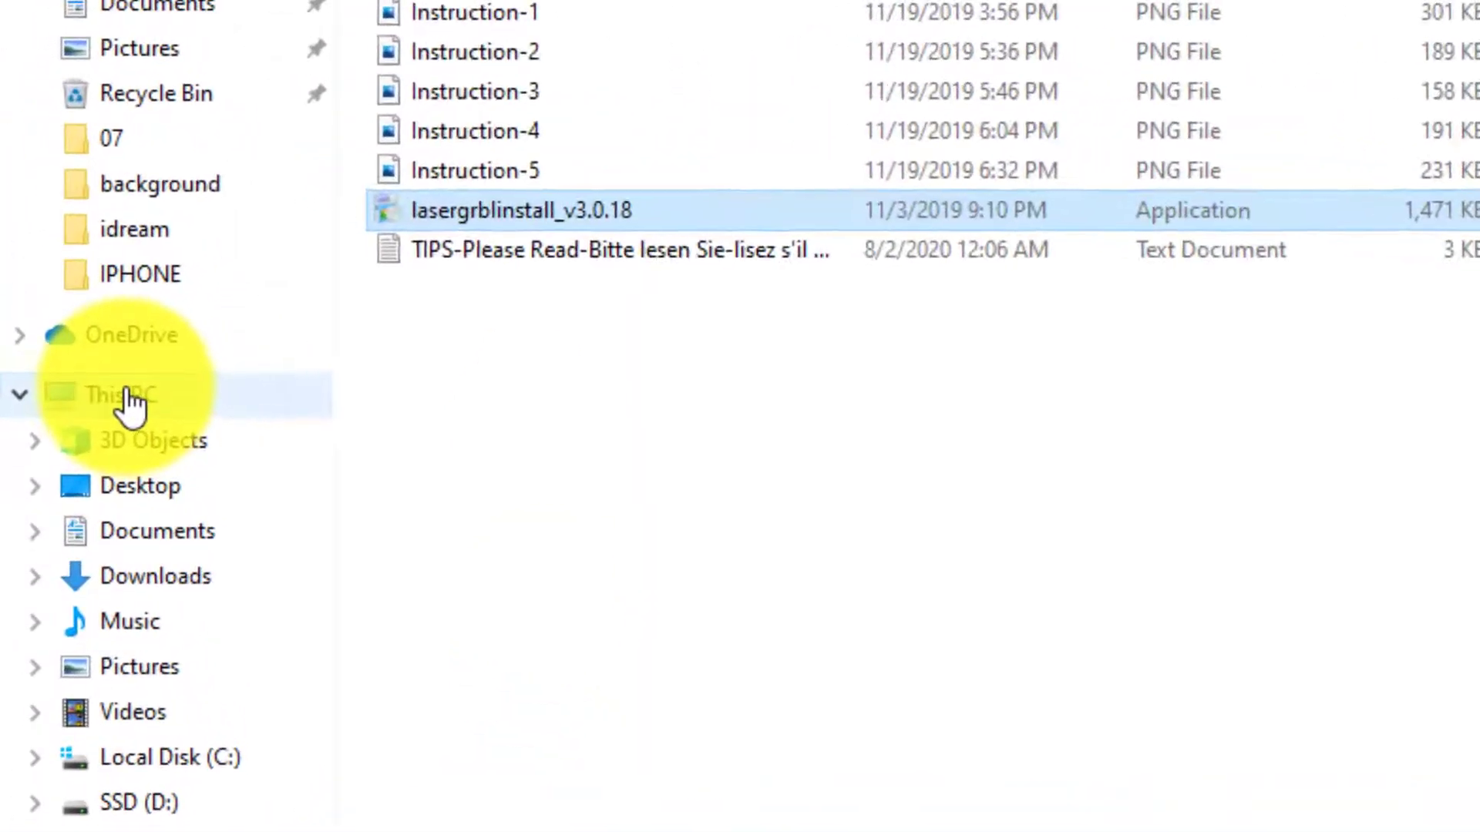
{"action": "right_click", "coordinate": [151, 402]}
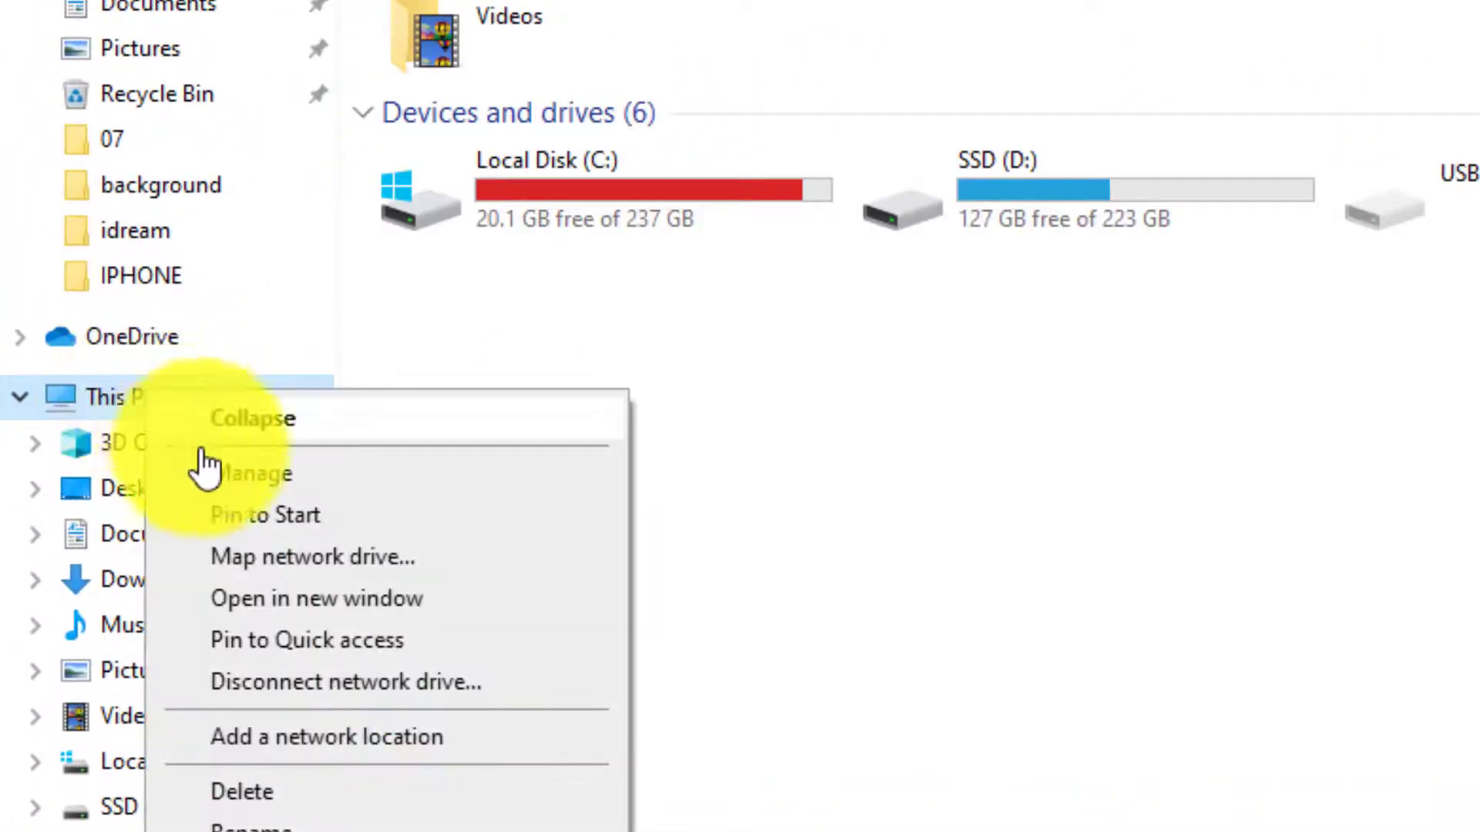
{"action": "left_click", "coordinate": [299, 497]}
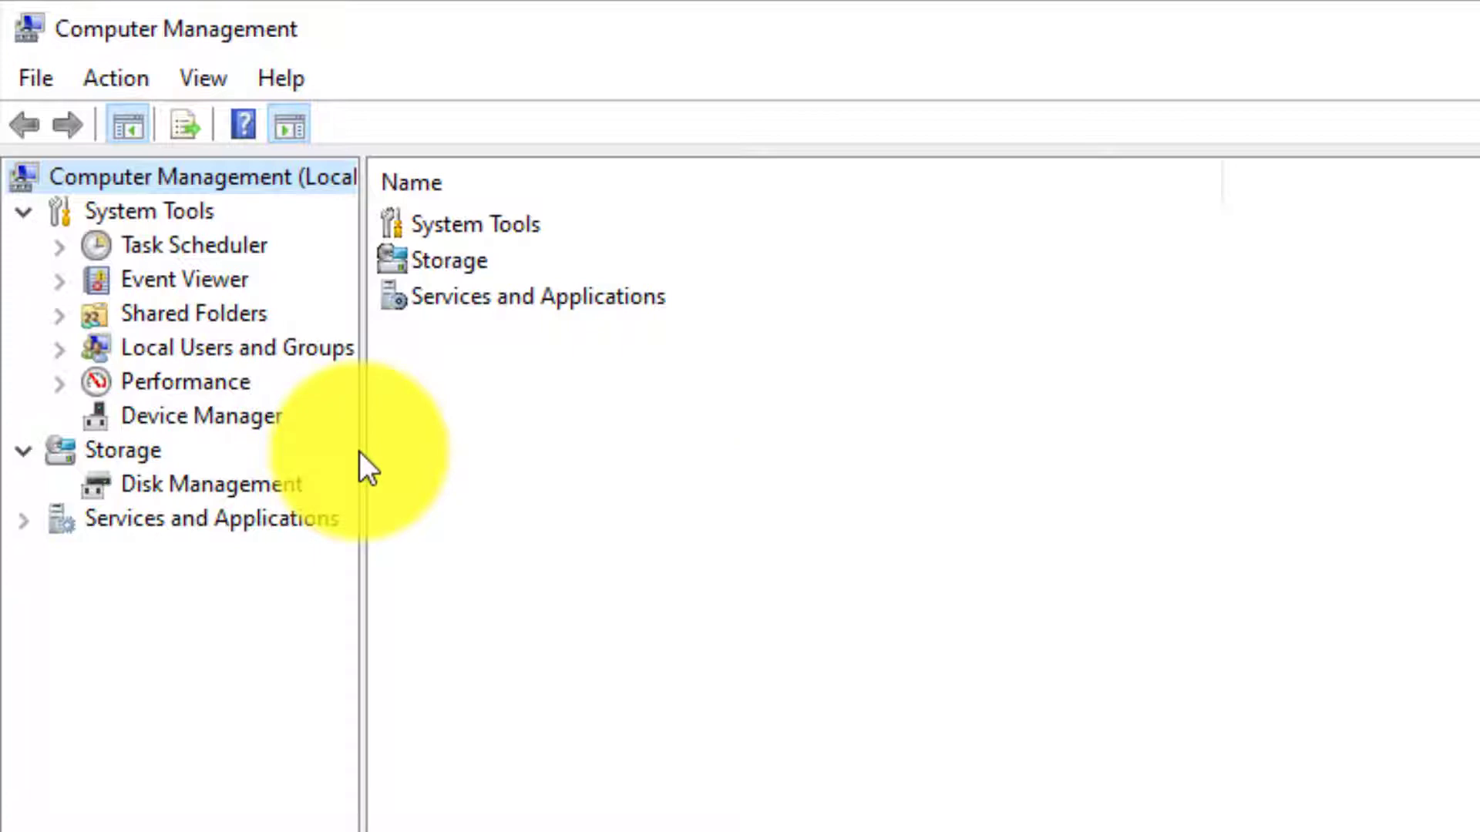
Look up the communications port under Ports (COM & LPT) in Device Manager and check it against LaserGRBL's COM port list
{"action": "left_click", "coordinate": [228, 416]}
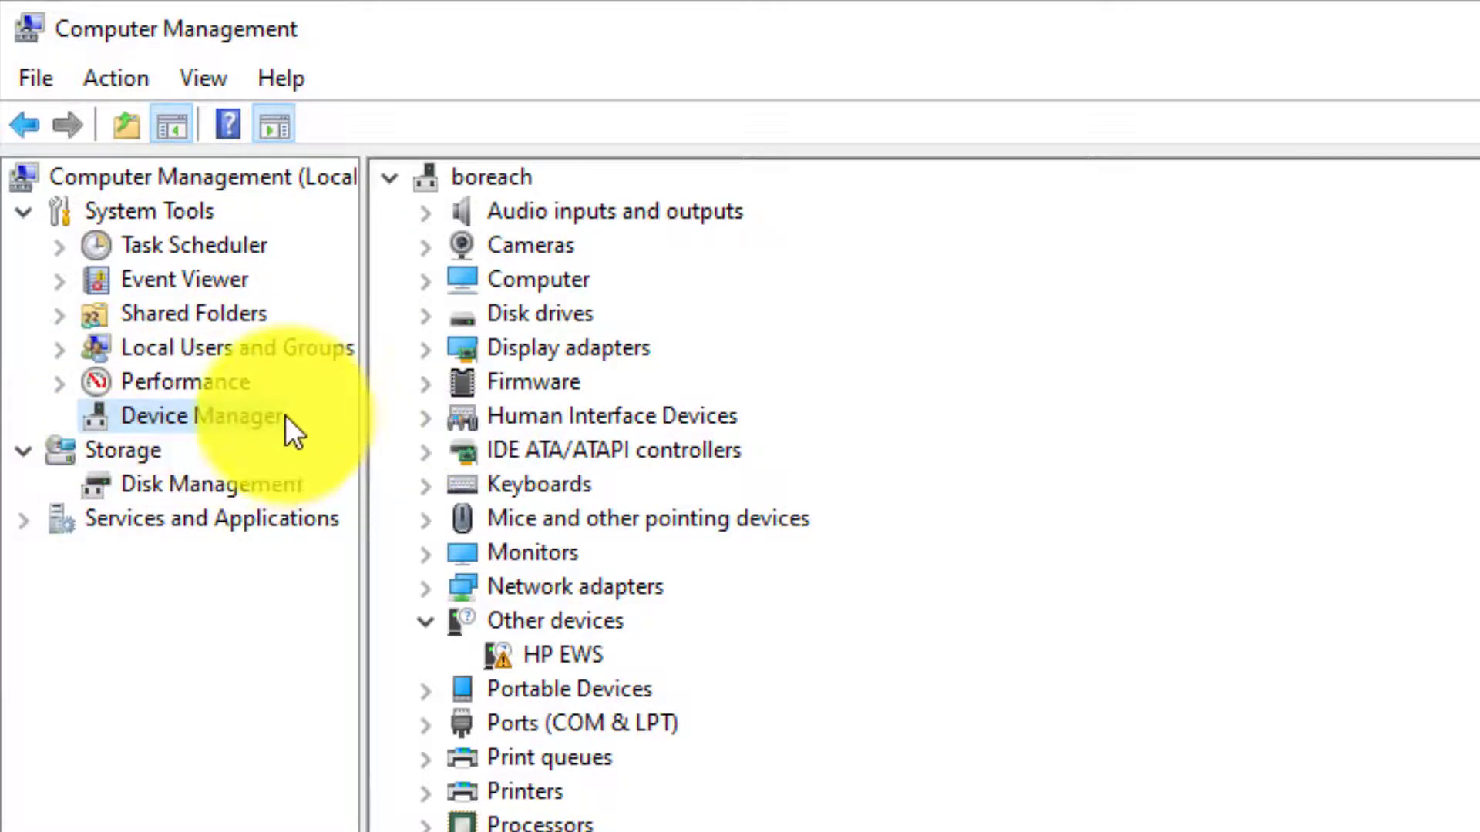
{"action": "left_click", "coordinate": [423, 726]}
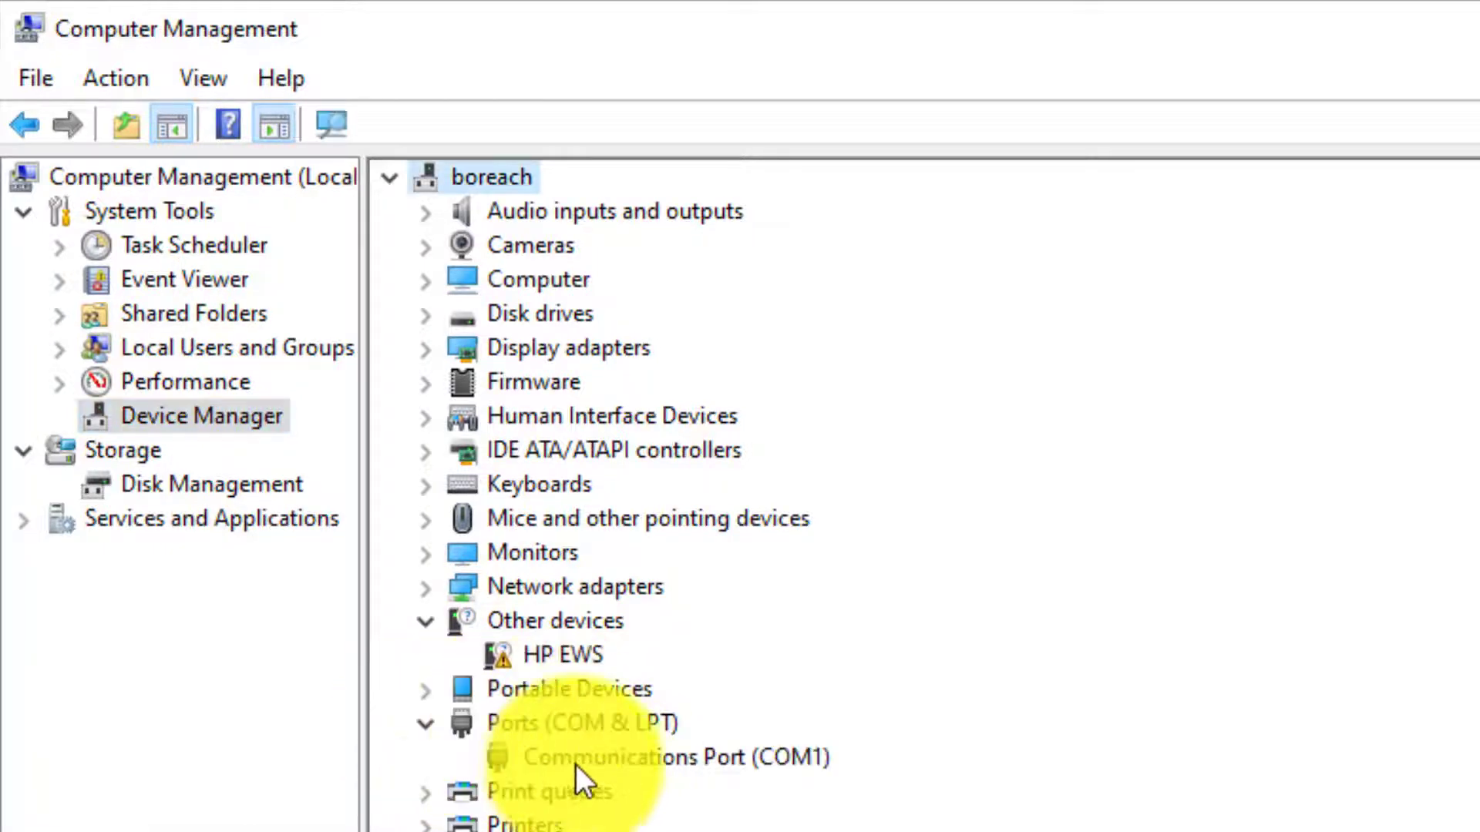
{"action": "left_click", "coordinate": [677, 756]}
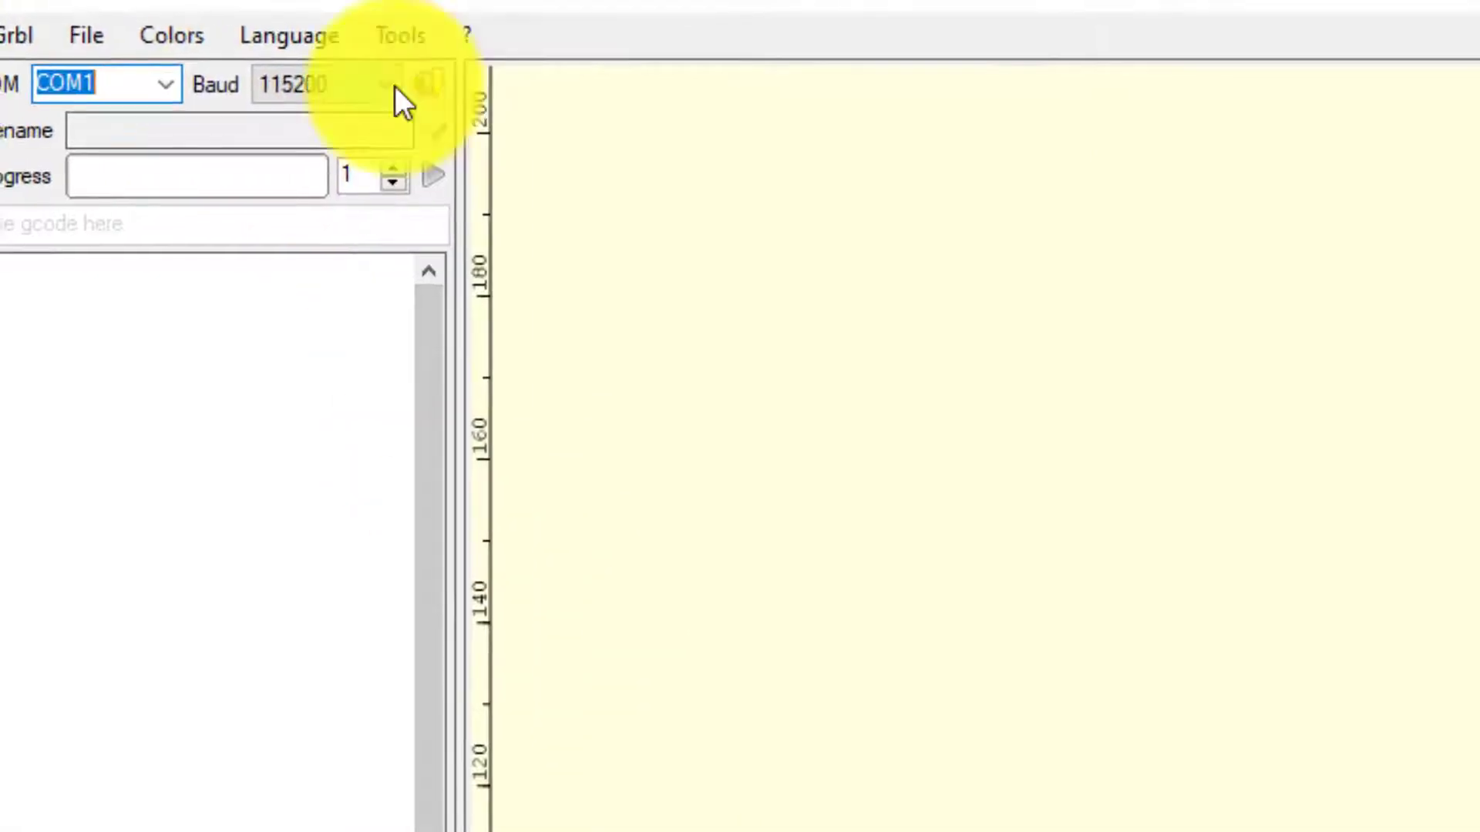
{"action": "left_click", "coordinate": [165, 84]}
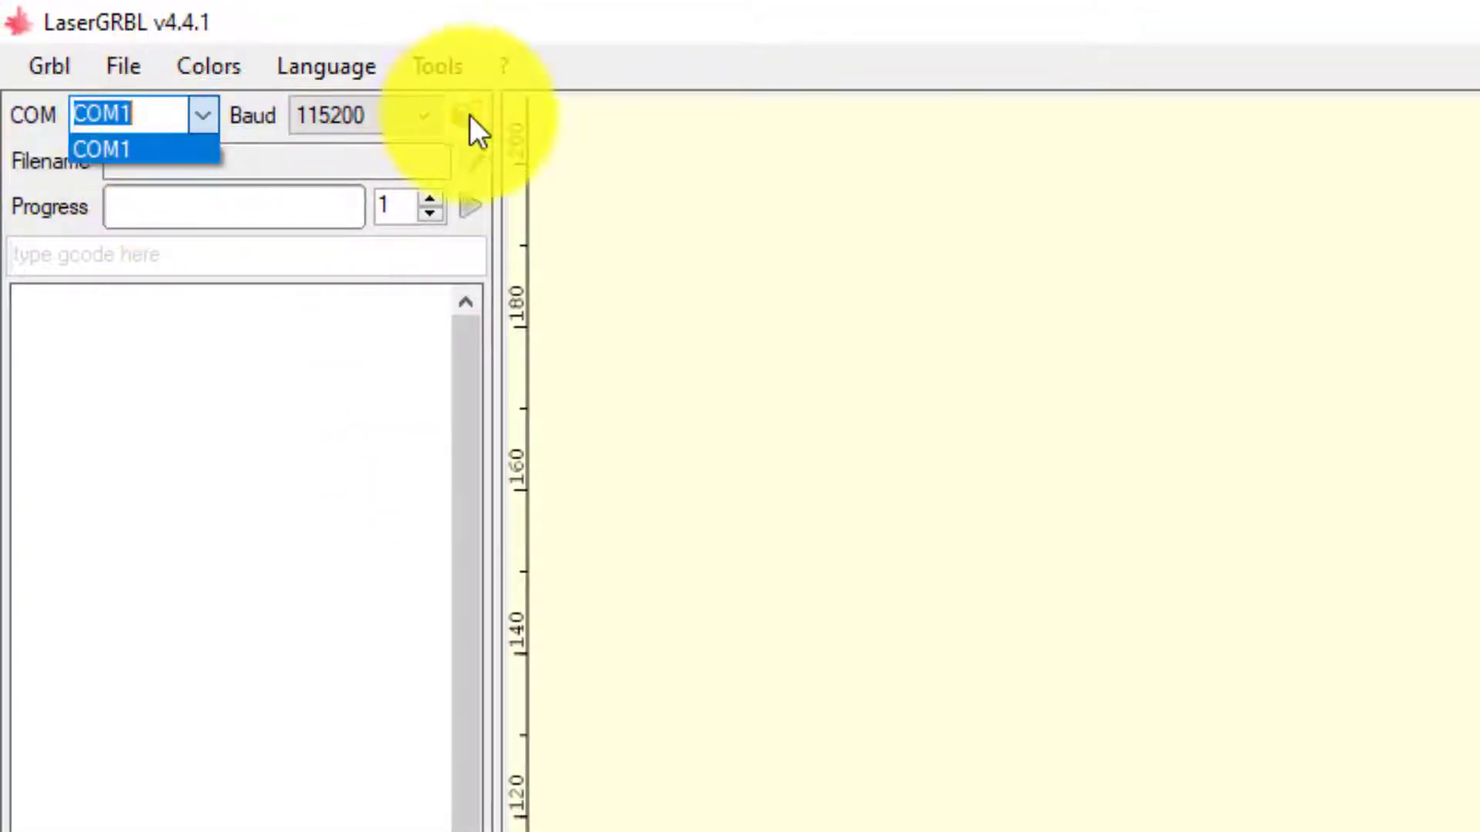
{"action": "left_click", "coordinate": [339, 127]}
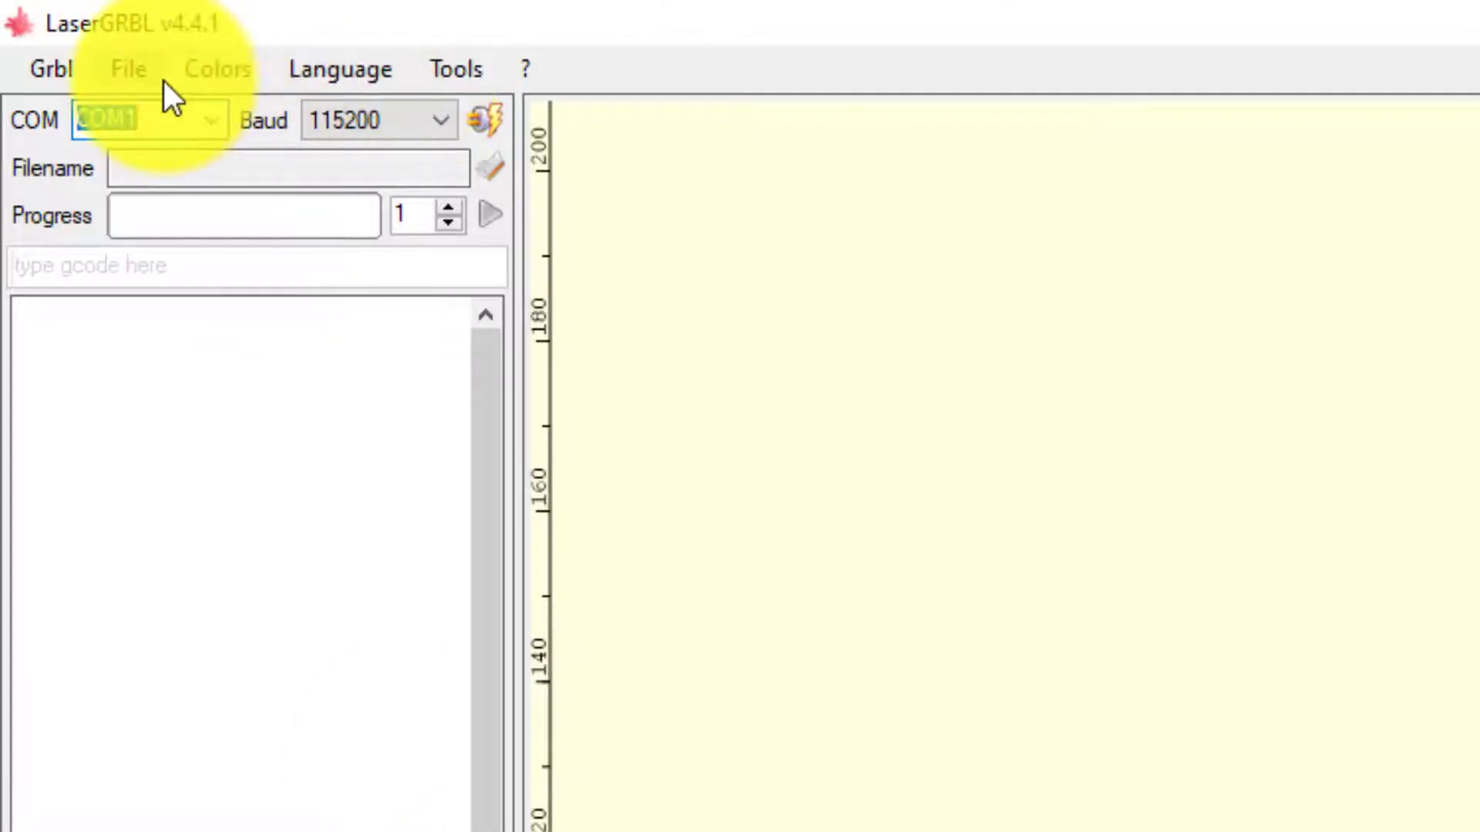
Open the bear picture 6630b3e28caa041d64e3cfdfbed33943 from the Pictures folder for engraving
{"action": "left_click", "coordinate": [130, 68]}
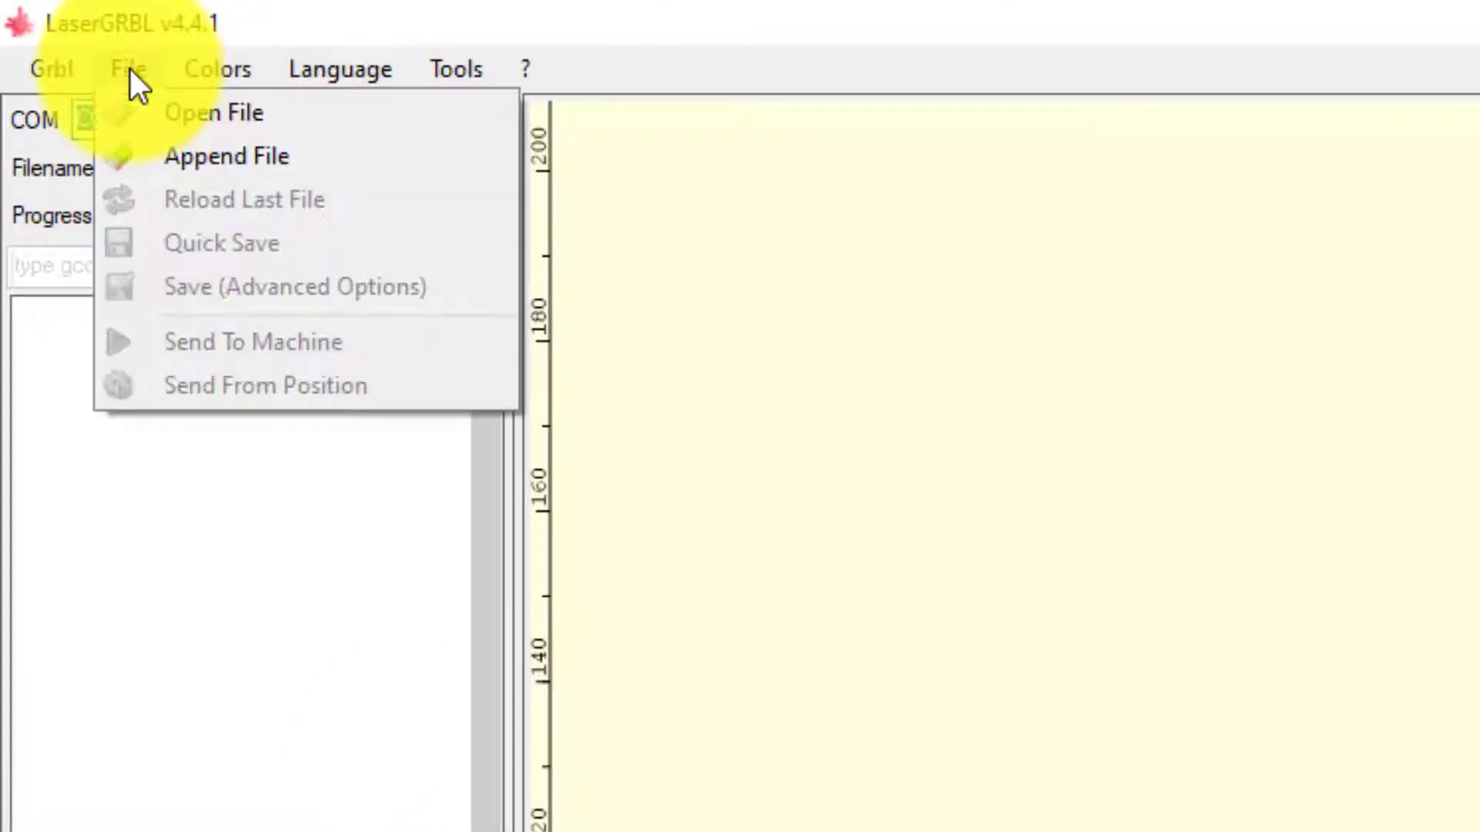
{"action": "left_click", "coordinate": [185, 115]}
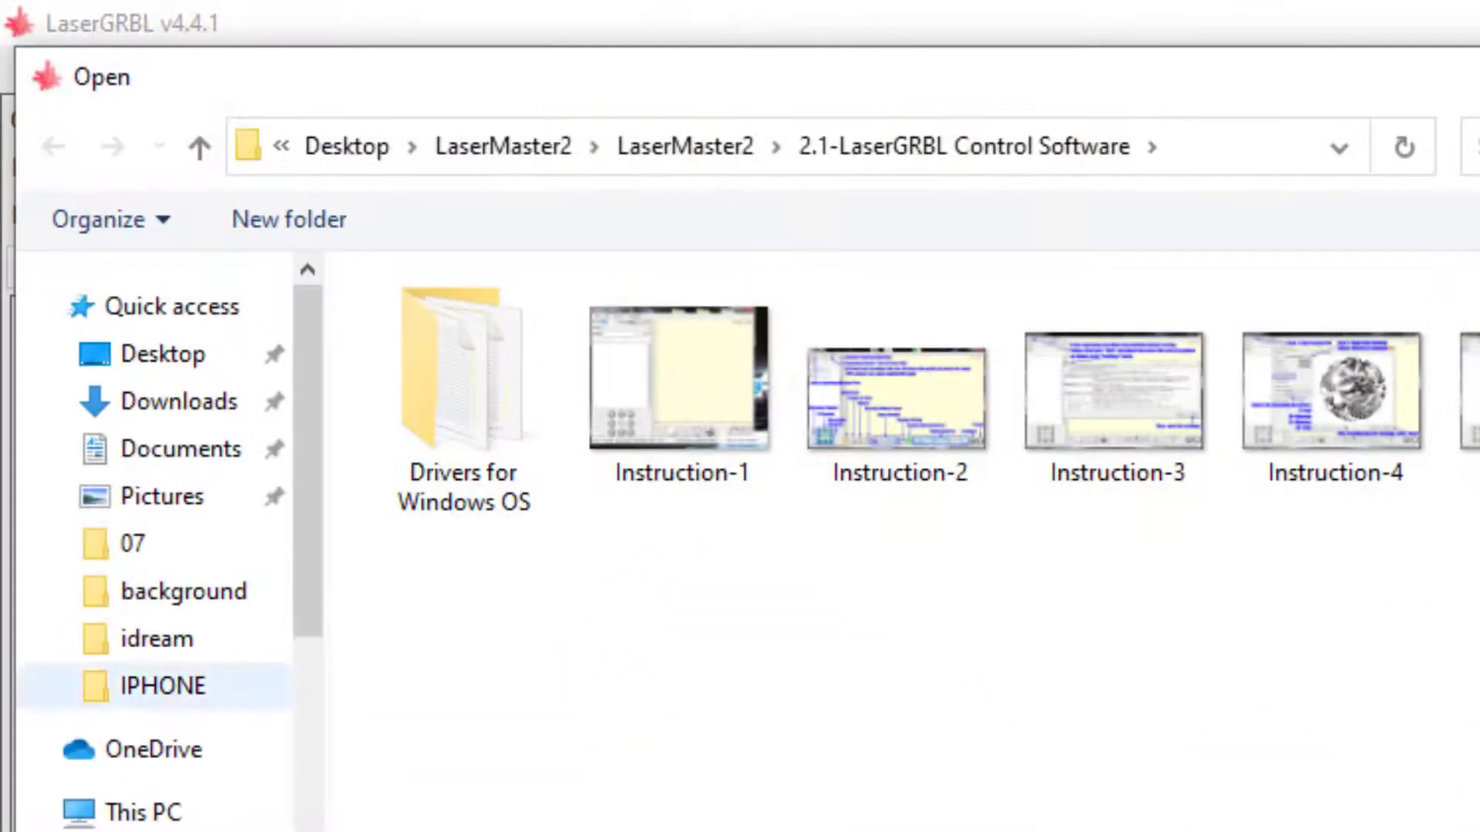
{"action": "scroll", "coordinate": [231, 670], "scroll_direction": "down", "scroll_amount": 2}
{"action": "scroll", "coordinate": [239, 651], "scroll_direction": "up", "scroll_amount": 2}
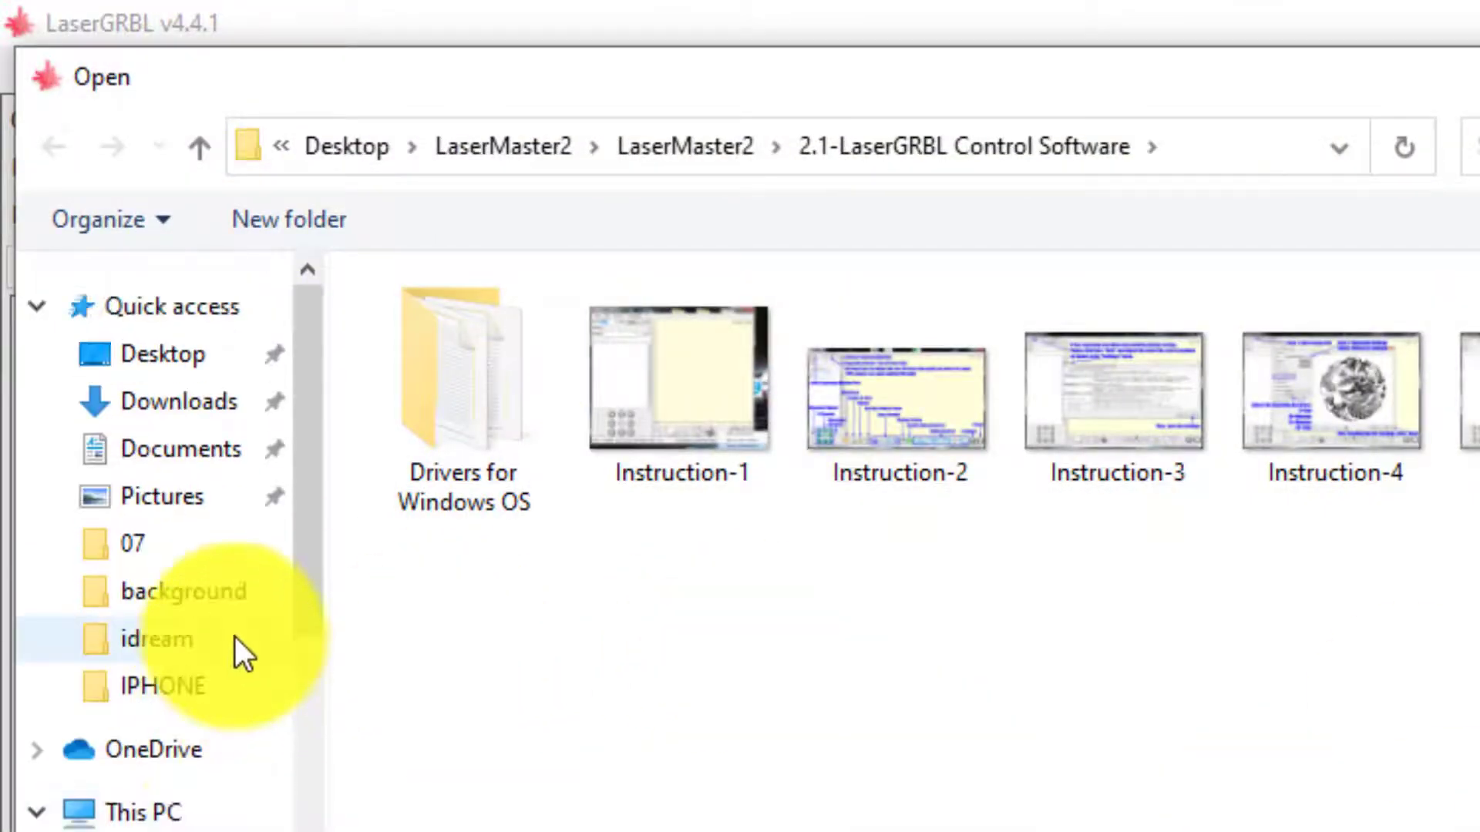
{"action": "left_click", "coordinate": [189, 499]}
{"action": "scroll", "coordinate": [1307, 793], "scroll_direction": "down", "scroll_amount": 8}
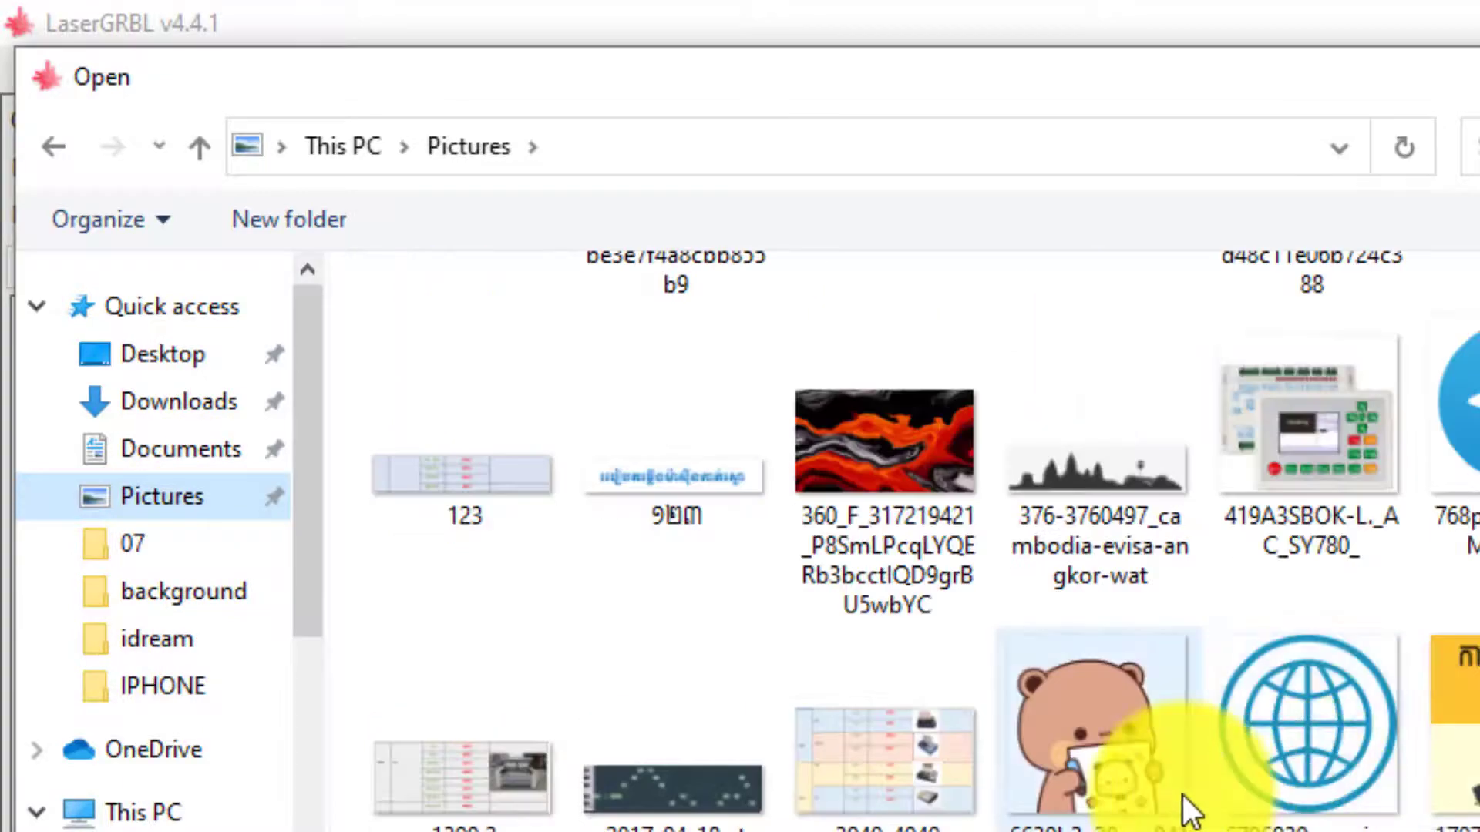
{"action": "left_click", "coordinate": [1126, 745]}
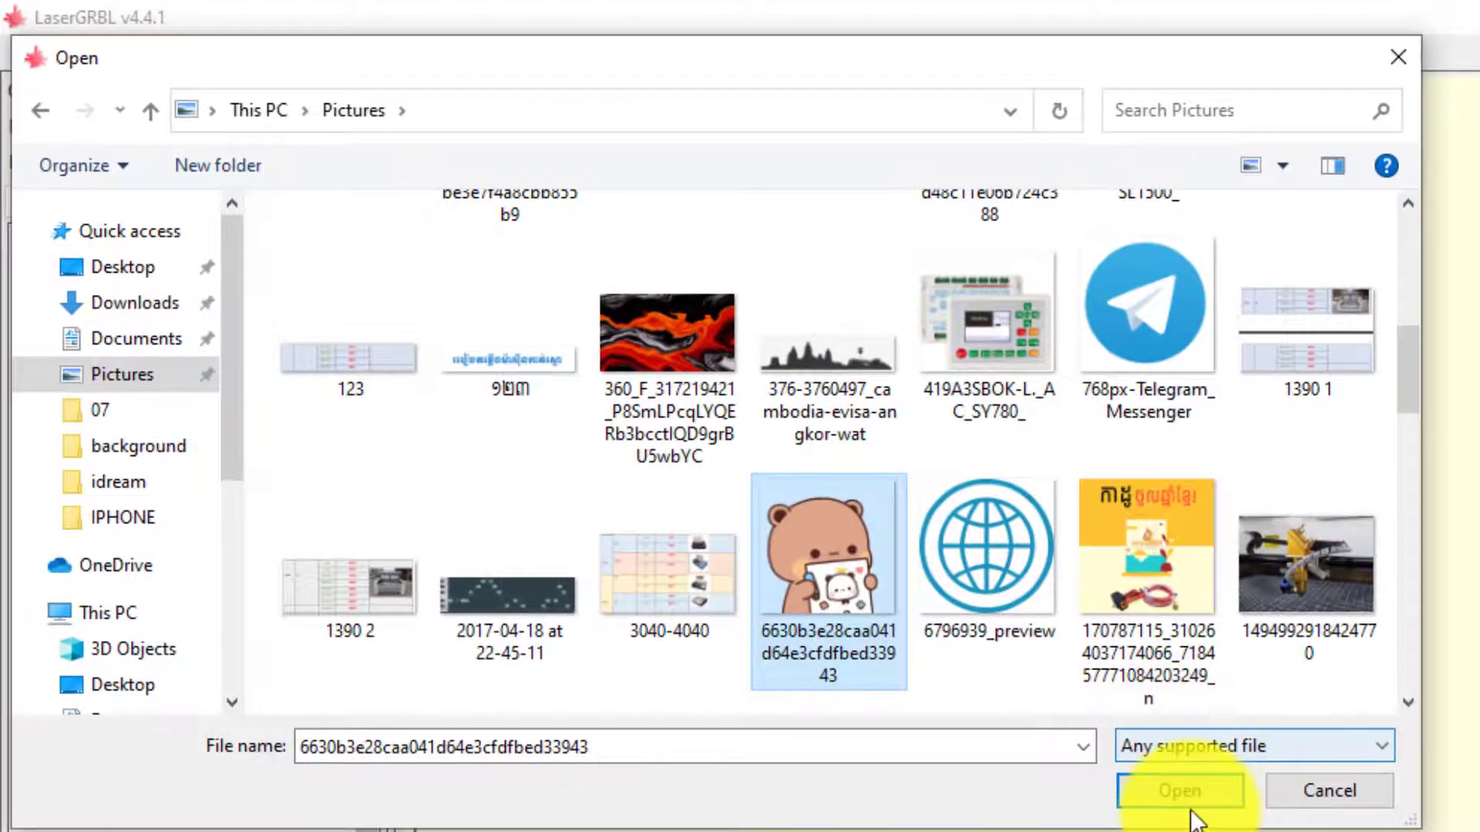
{"action": "left_click", "coordinate": [1189, 801]}
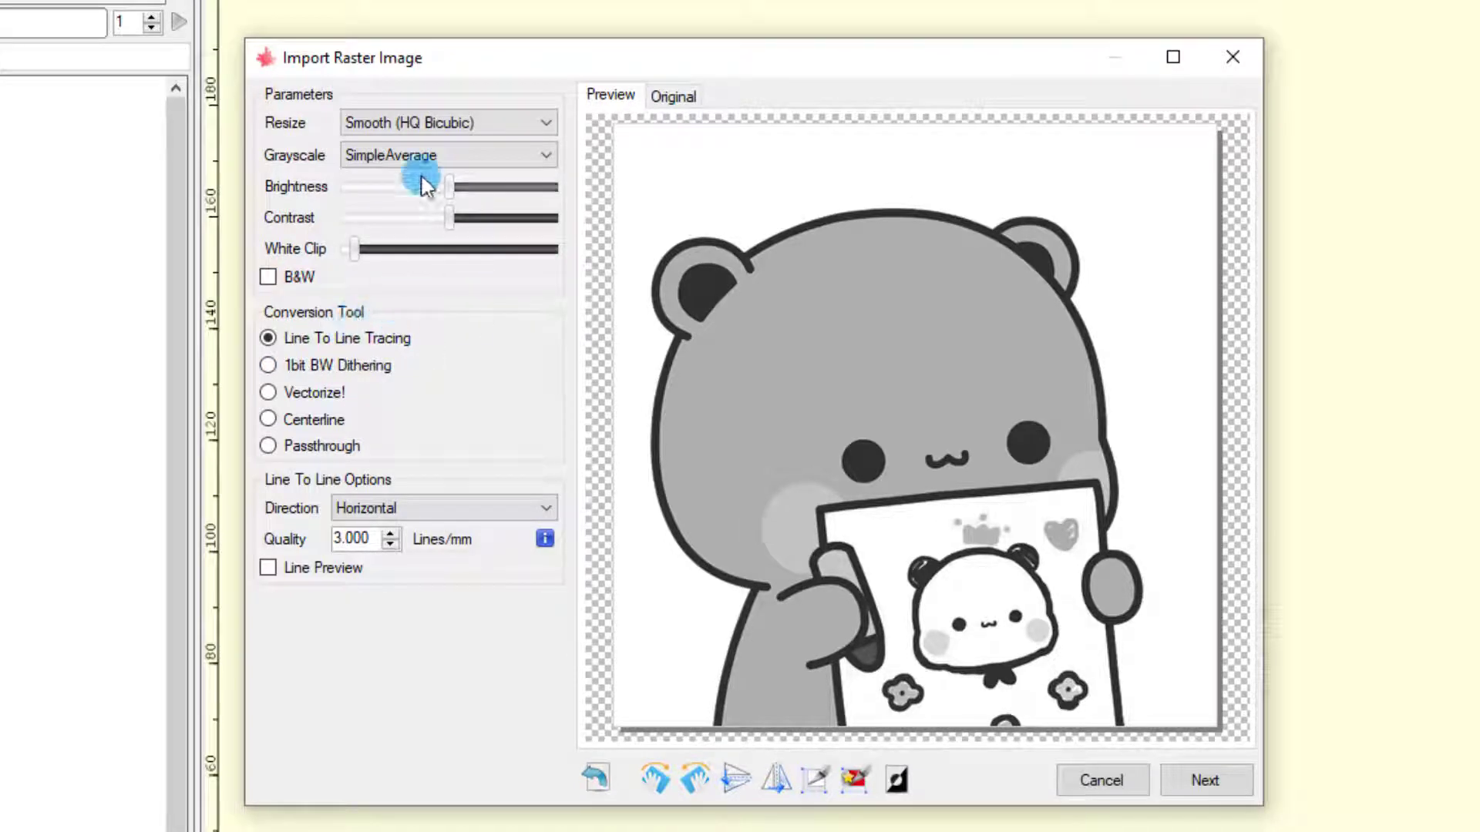
Raise the image's brightness slightly, lower its contrast a little and reduce White Clip to the minimum
{"action": "mouse_move", "coordinate": [447, 188]}
{"action": "left_mouse_down"}
{"action": "mouse_move", "coordinate": [419, 188]}
{"action": "mouse_move", "coordinate": [514, 188]}
{"action": "mouse_move", "coordinate": [470, 188]}
{"action": "mouse_move", "coordinate": [439, 221]}
{"action": "mouse_move", "coordinate": [406, 223]}
{"action": "mouse_move", "coordinate": [446, 212]}
{"action": "left_mouse_up"}
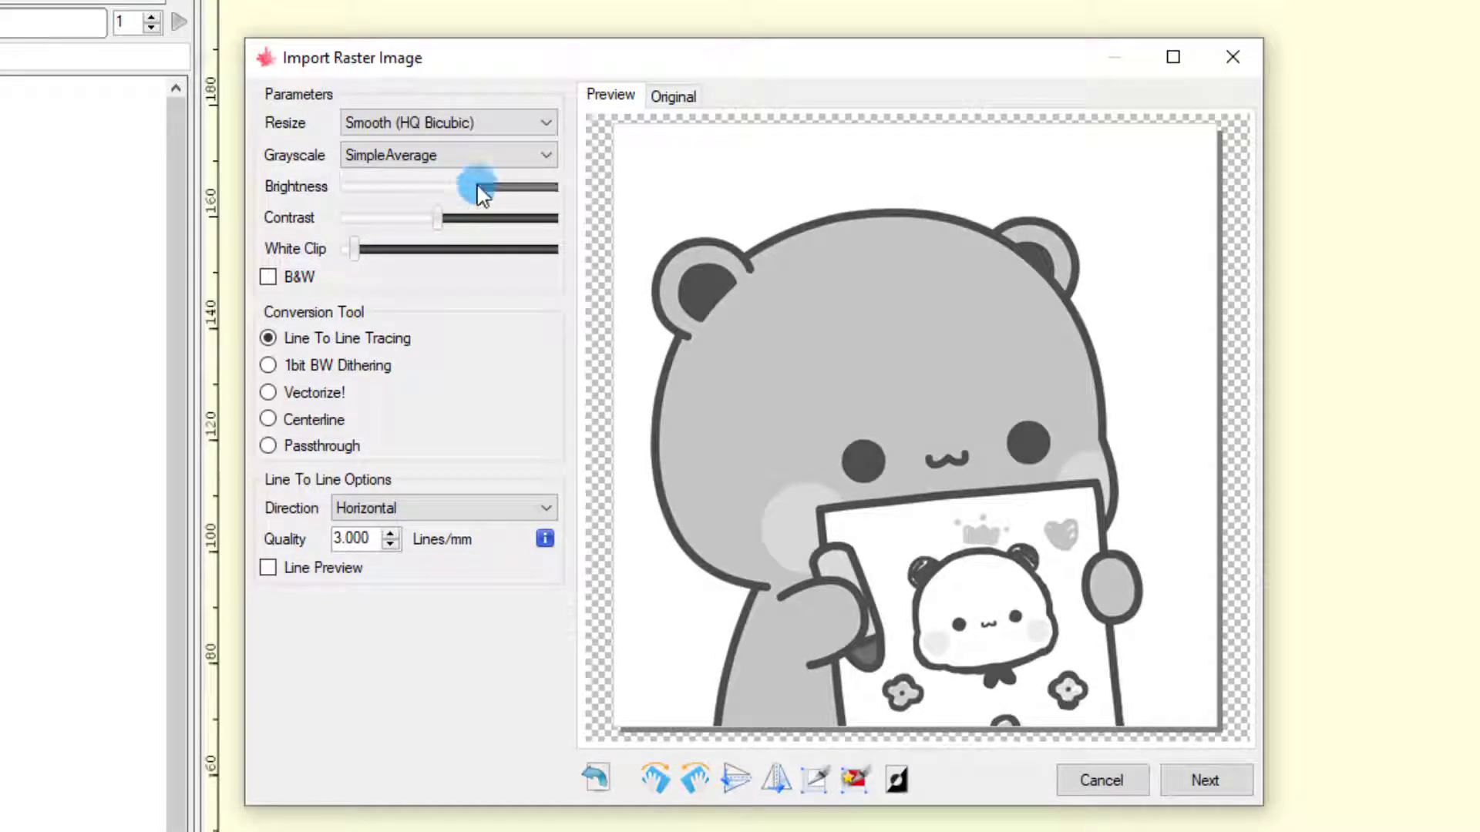
{"action": "left_click", "coordinate": [792, 302]}
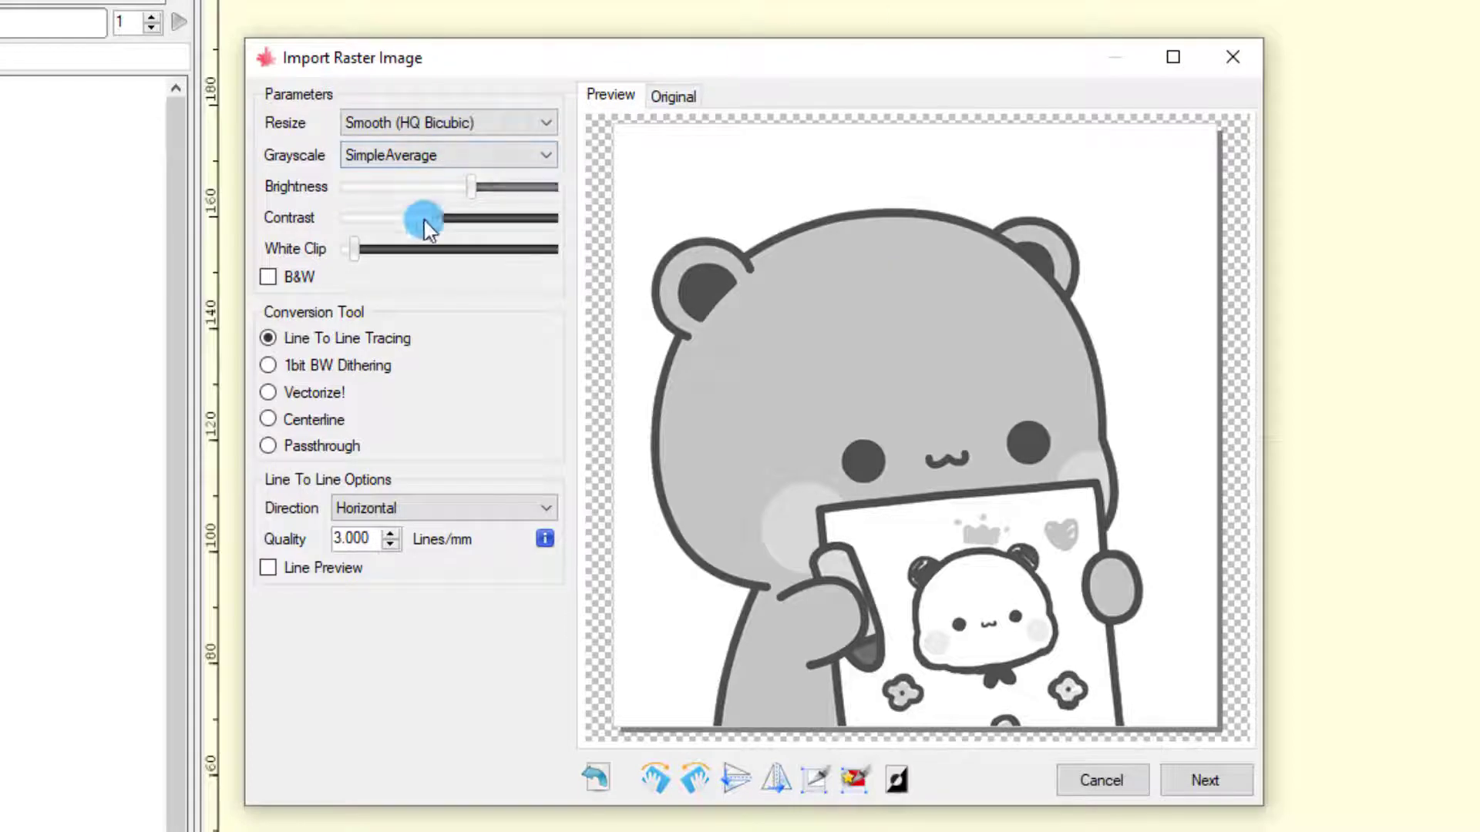
{"action": "mouse_move", "coordinate": [354, 248]}
{"action": "left_mouse_down"}
{"action": "mouse_move", "coordinate": [502, 248]}
{"action": "mouse_move", "coordinate": [320, 259]}
{"action": "mouse_move", "coordinate": [348, 254]}
{"action": "mouse_move", "coordinate": [331, 255]}
{"action": "left_mouse_up"}
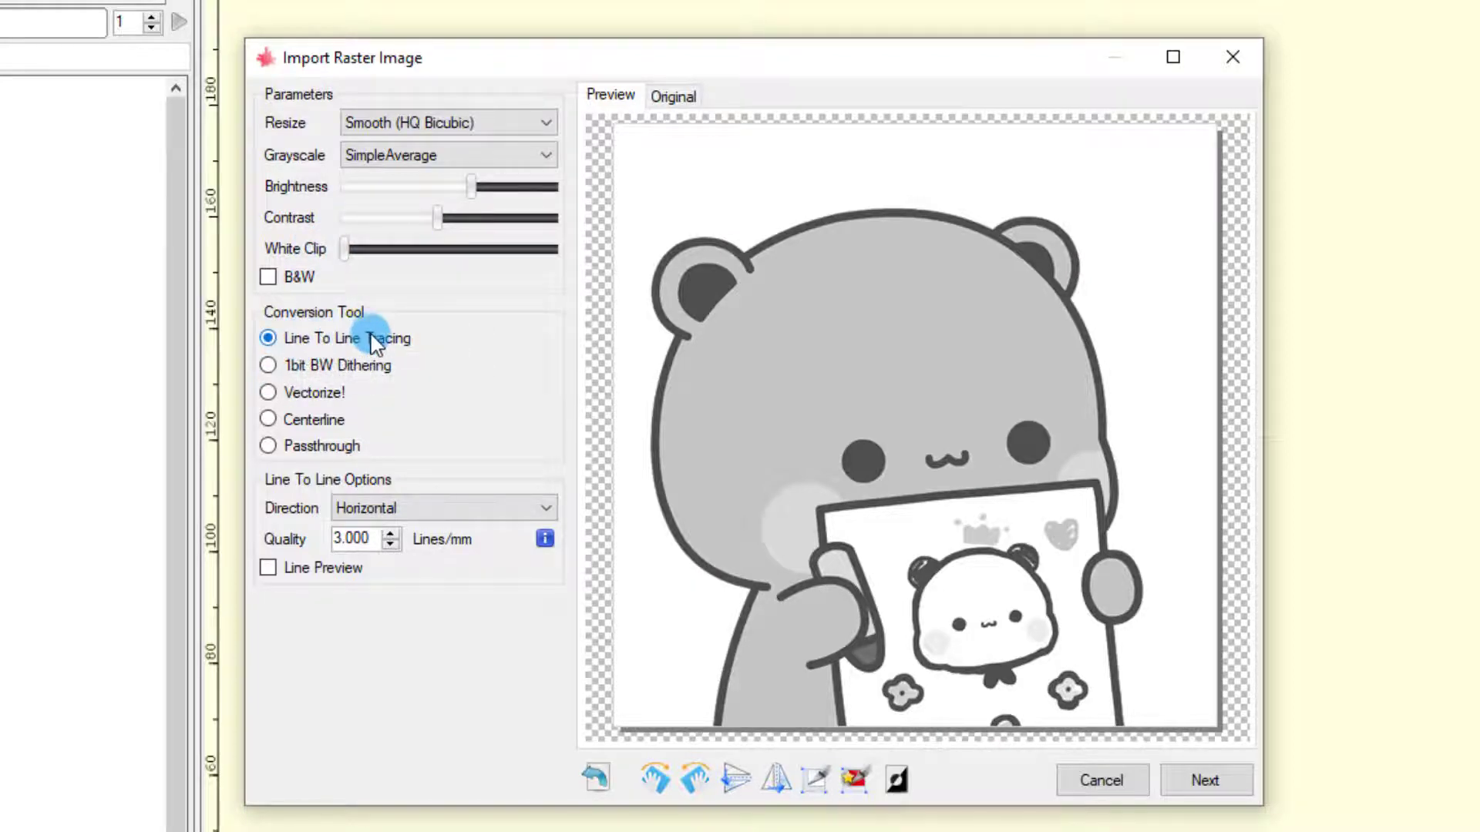
Preview the picture with the 1bit BW Dithering, Vectorize!, Line To Line Tracing, Centerline and Passthrough conversion tools
{"action": "left_click", "coordinate": [270, 367]}
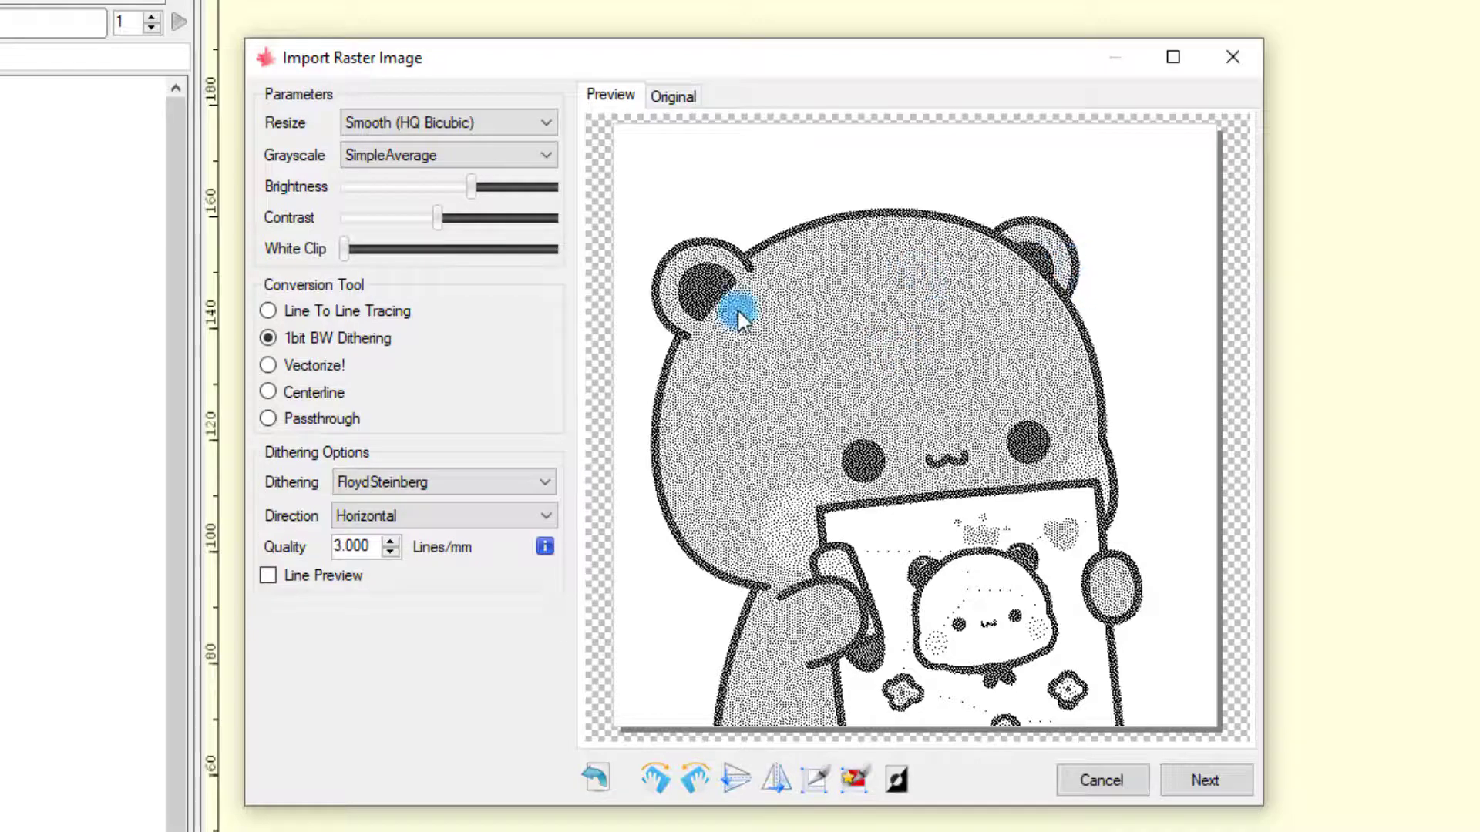
{"action": "left_click", "coordinate": [269, 368]}
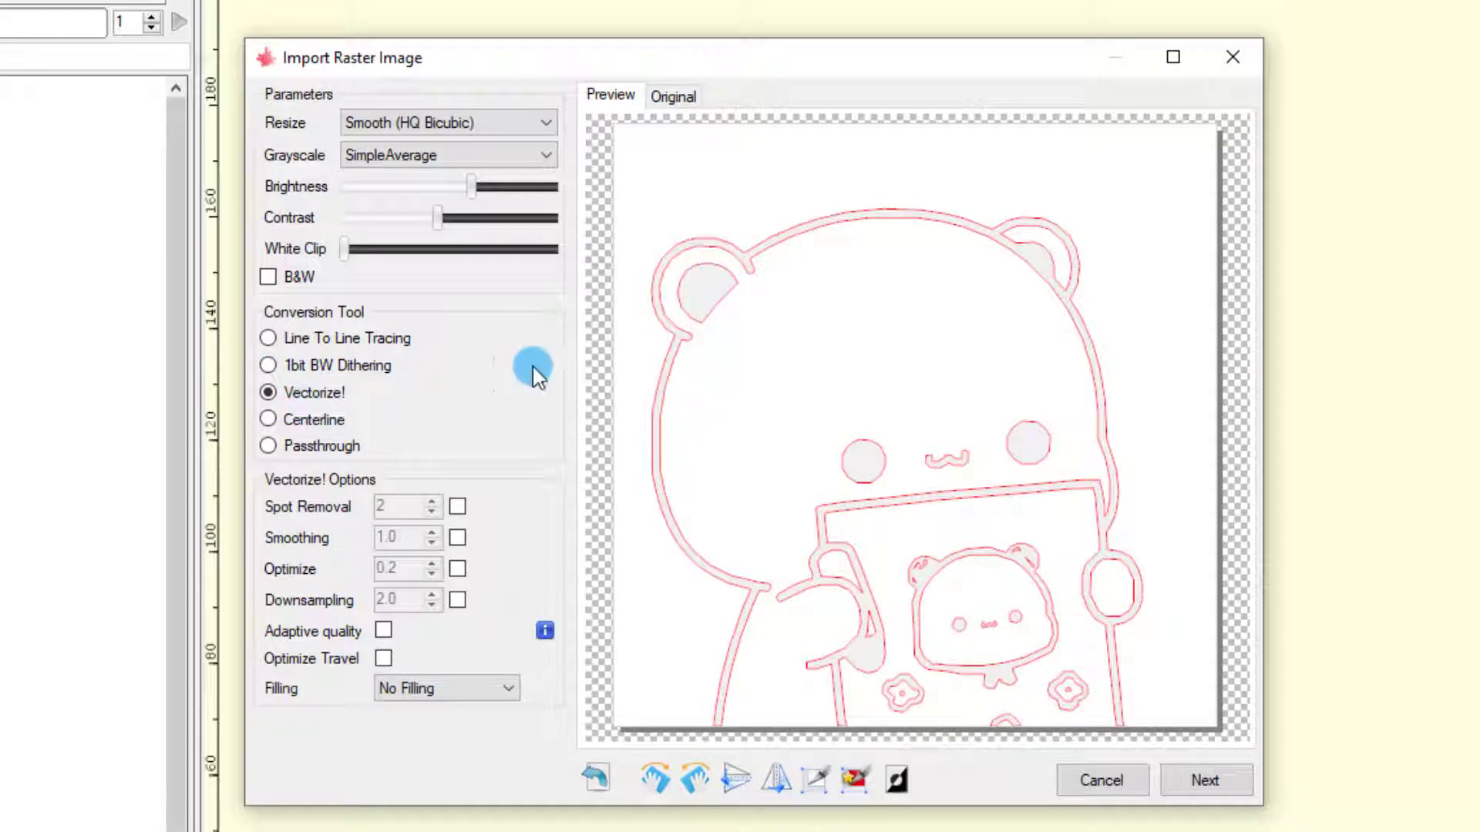
{"action": "left_click", "coordinate": [310, 340]}
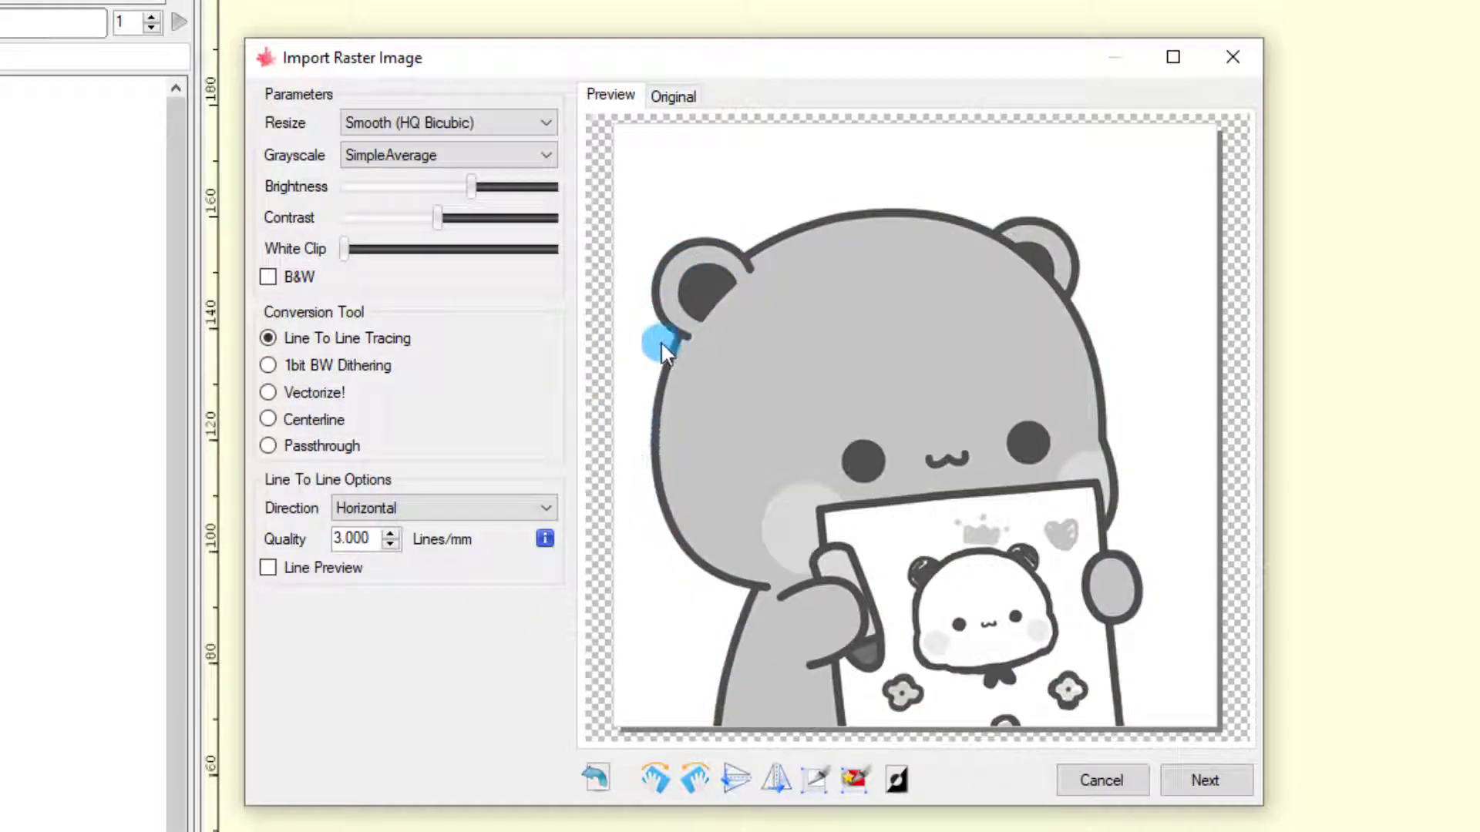
{"action": "left_click", "coordinate": [269, 394]}
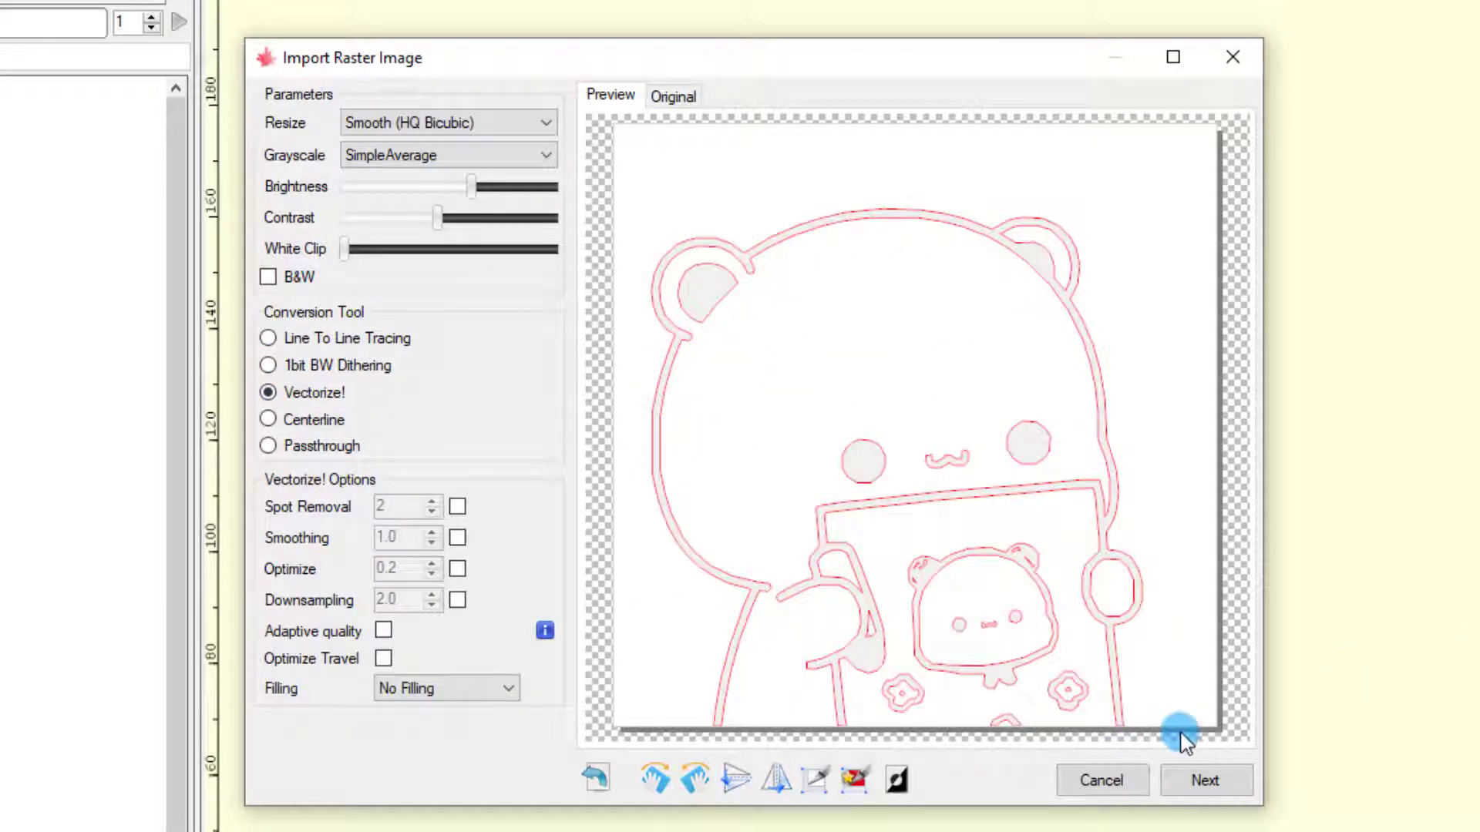
{"action": "left_click", "coordinate": [278, 422]}
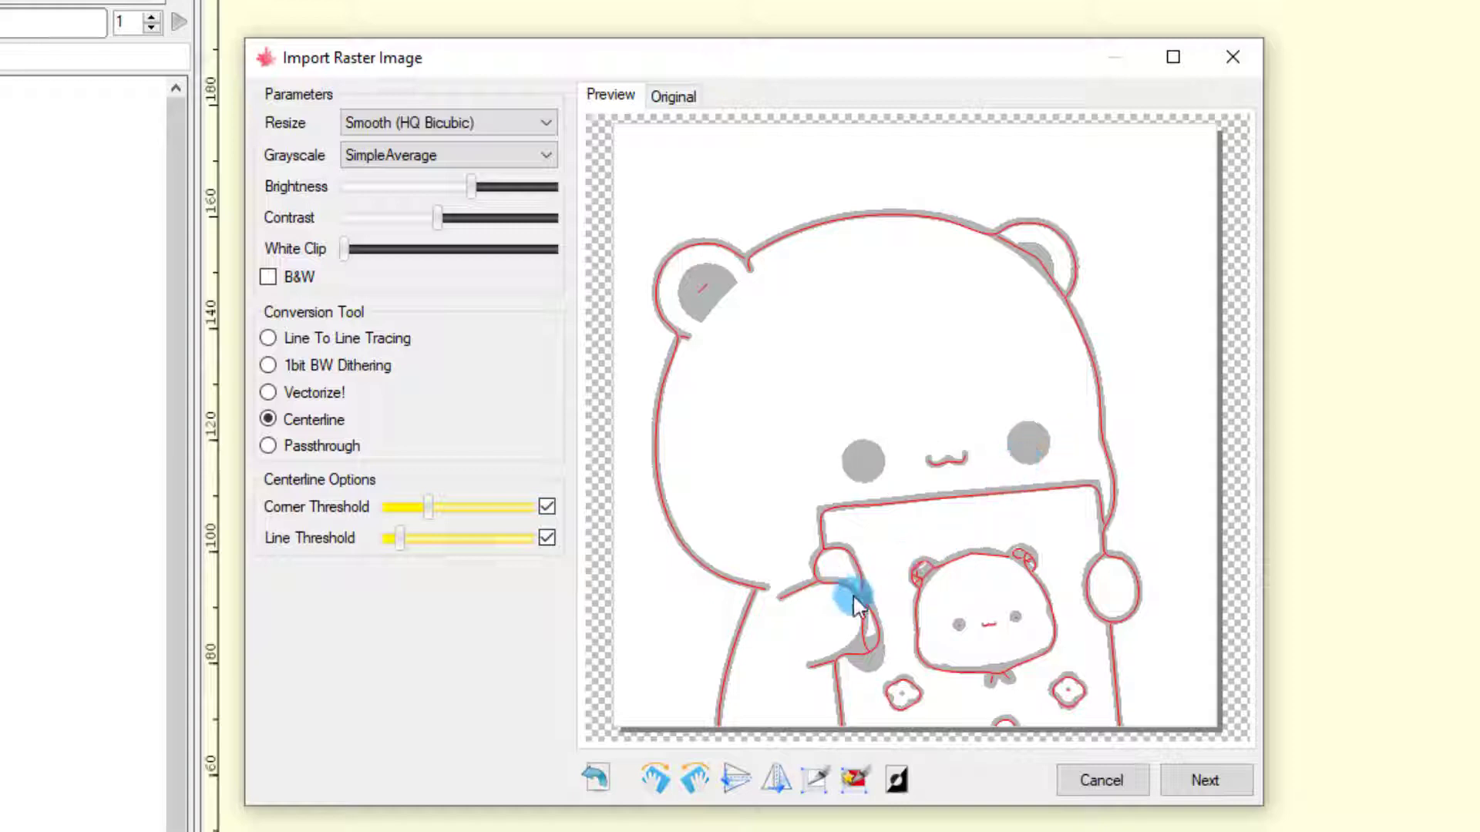
{"action": "left_click", "coordinate": [270, 447]}
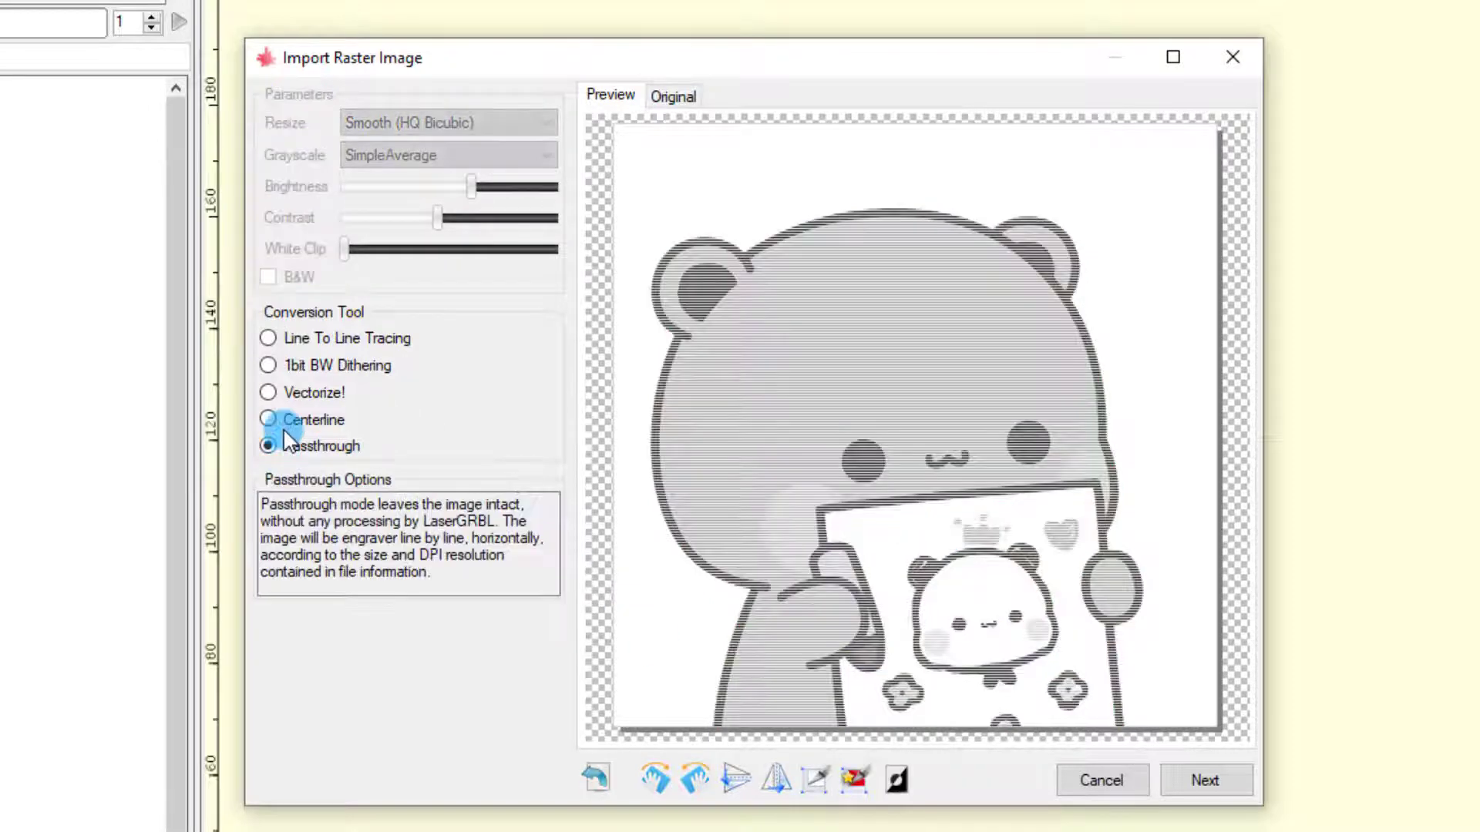
Compare 1bit BW Dithering, Centerline and Passthrough against Line To Line Tracing once more, ending on Line To Line Tracing
{"action": "left_click", "coordinate": [297, 339]}
{"action": "left_click", "coordinate": [281, 365]}
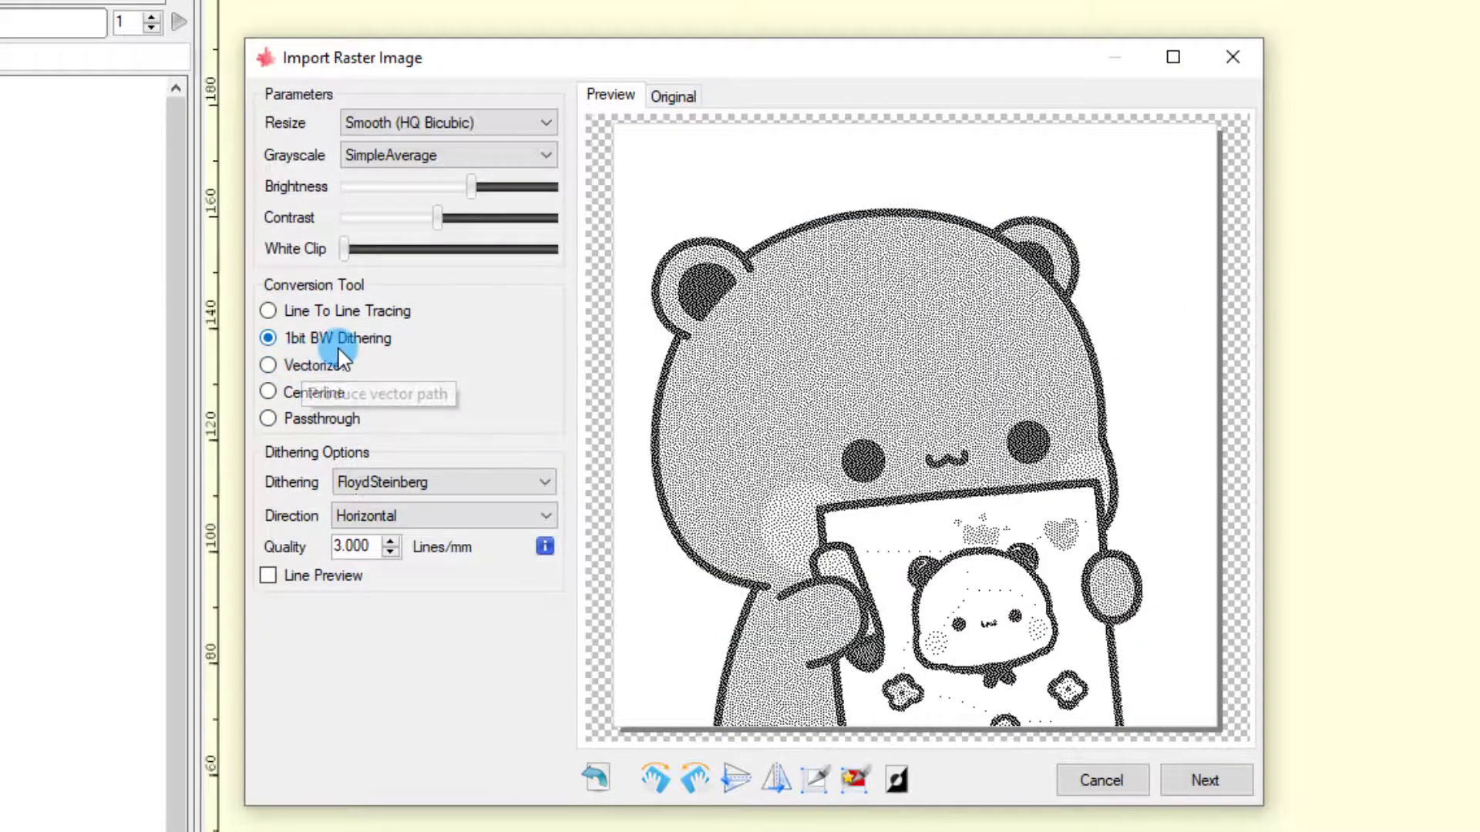
{"action": "left_click", "coordinate": [321, 309]}
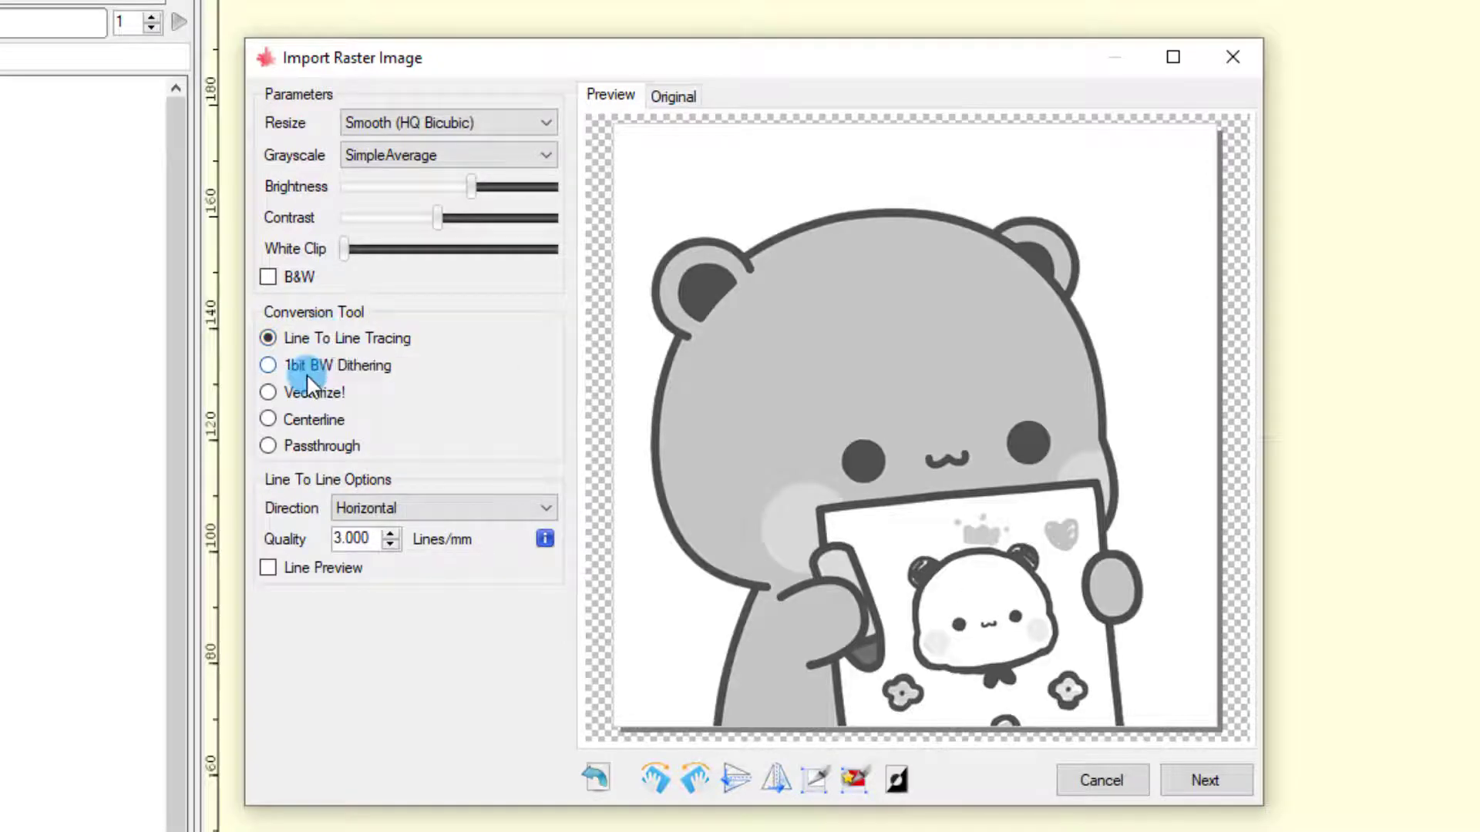
{"action": "left_click", "coordinate": [304, 419]}
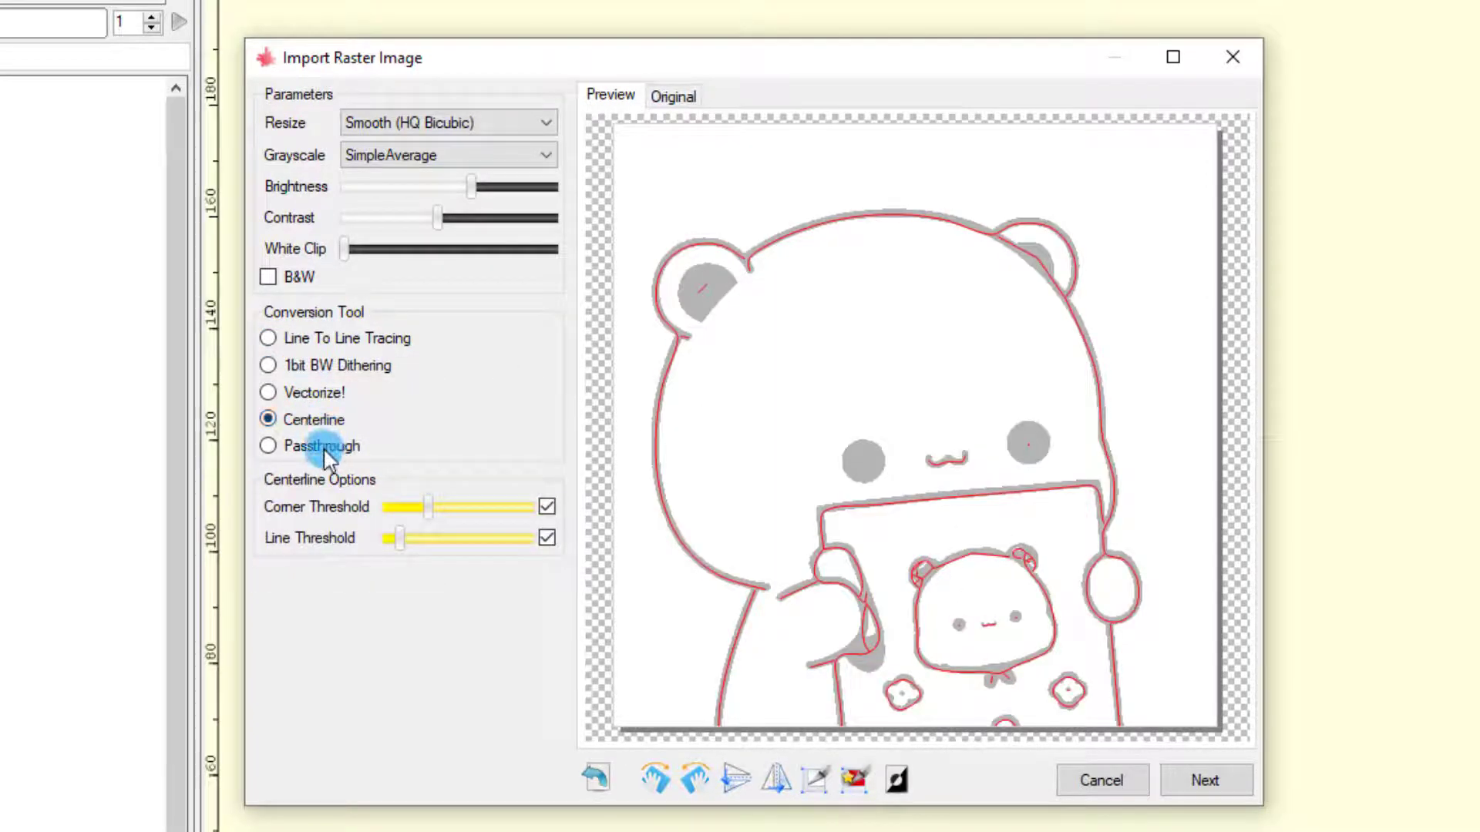
{"action": "left_click", "coordinate": [321, 446]}
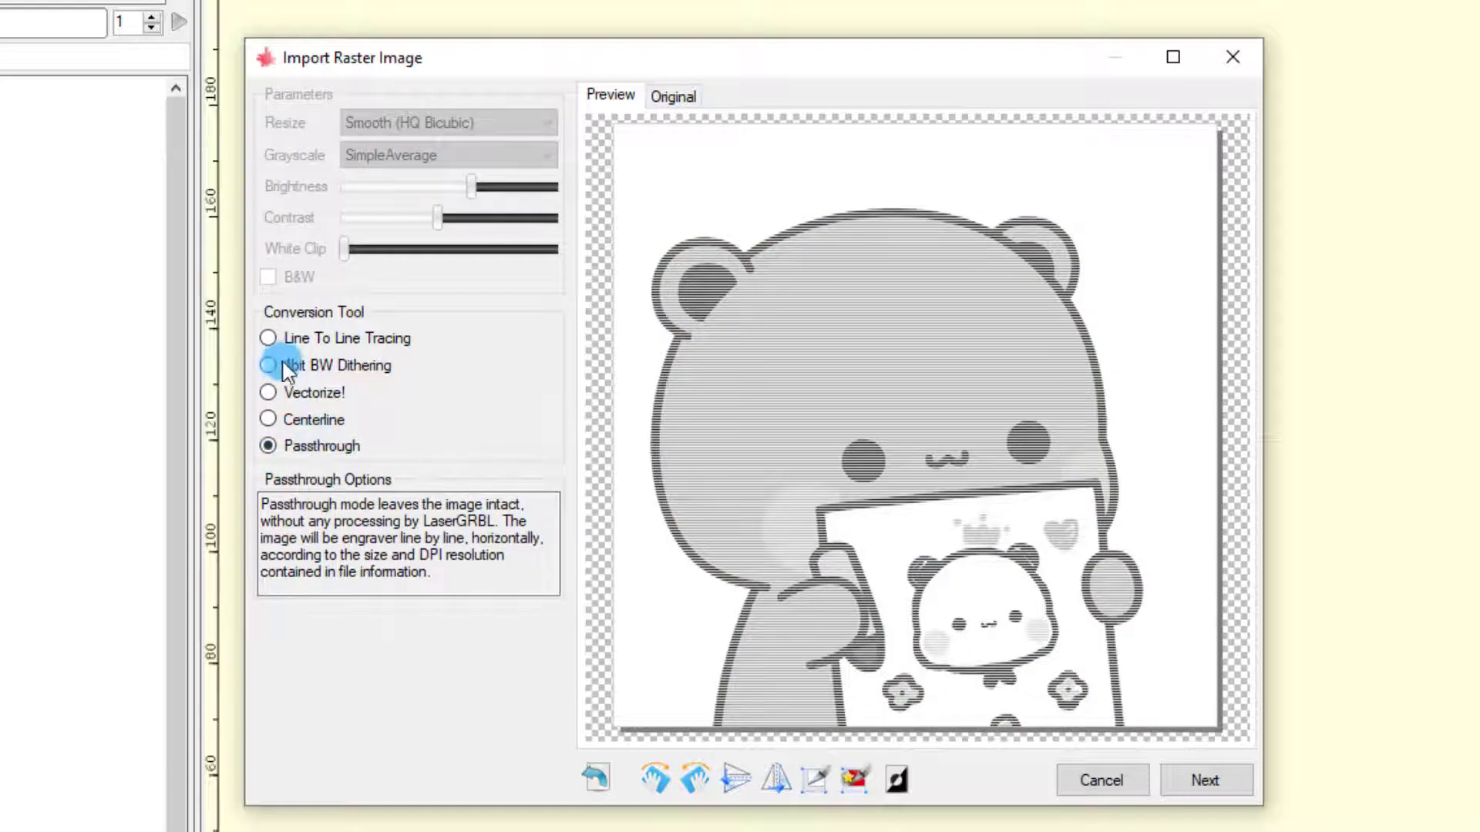
{"action": "left_click", "coordinate": [292, 337]}
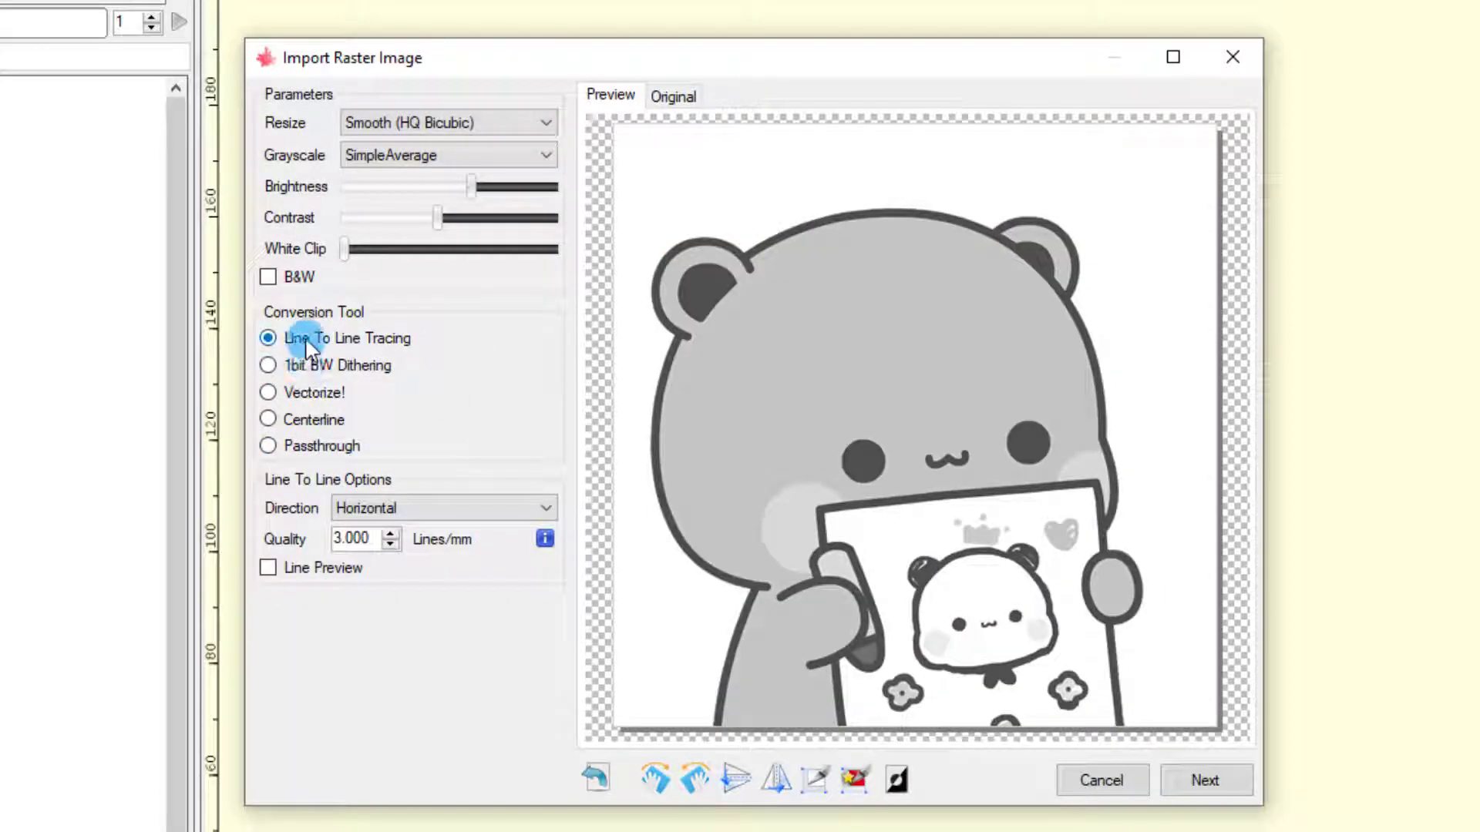
Try 1bit BW Dithering with the Atkinson, Random, Sierra3 and SierraLight patterns, and set the direction to Vertical
{"action": "left_click", "coordinate": [310, 365]}
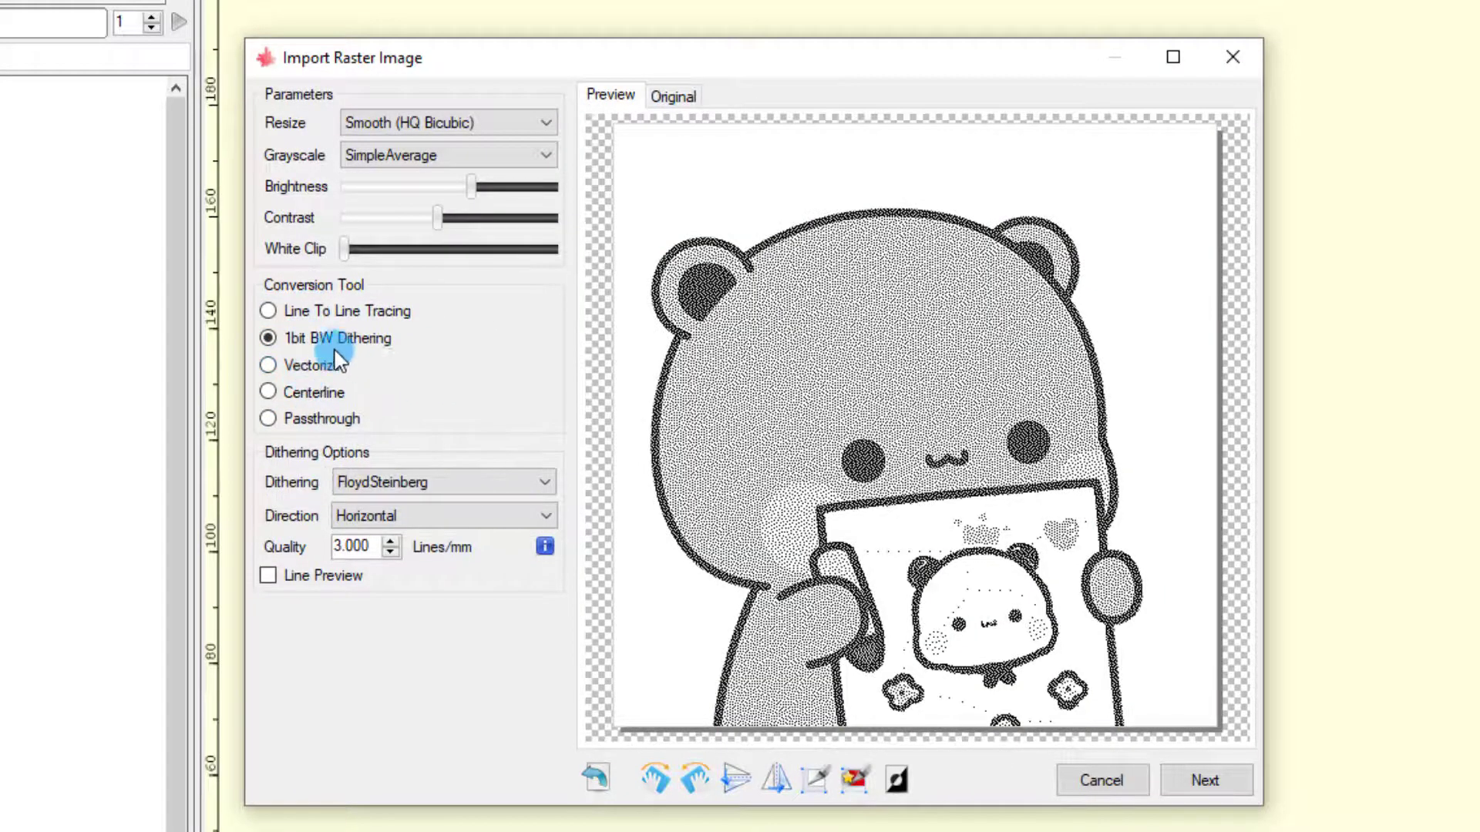
{"action": "left_click", "coordinate": [395, 479]}
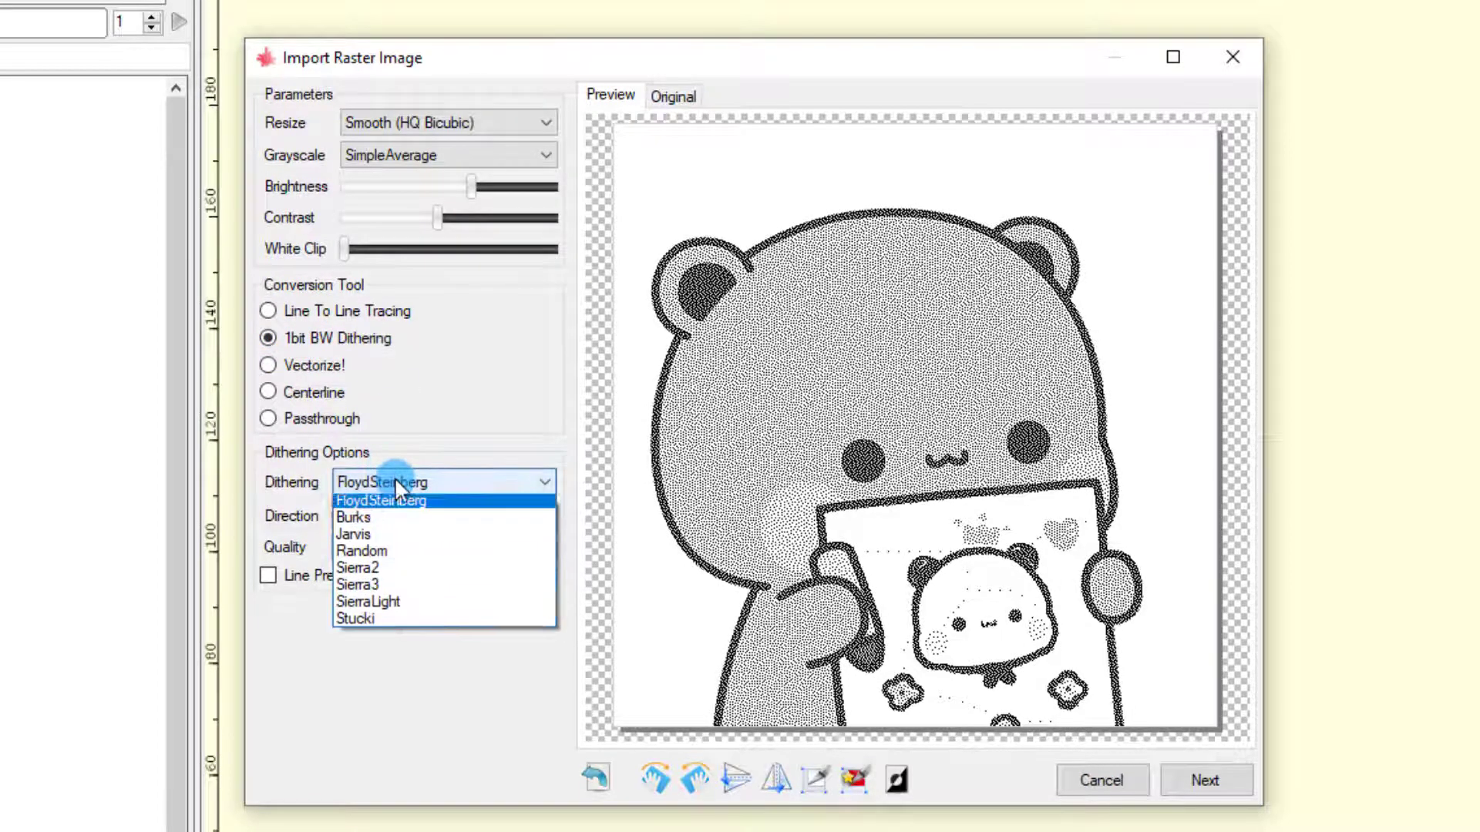
{"action": "scroll", "coordinate": [395, 486], "scroll_direction": "up", "scroll_amount": 1}
{"action": "left_click", "coordinate": [396, 499]}
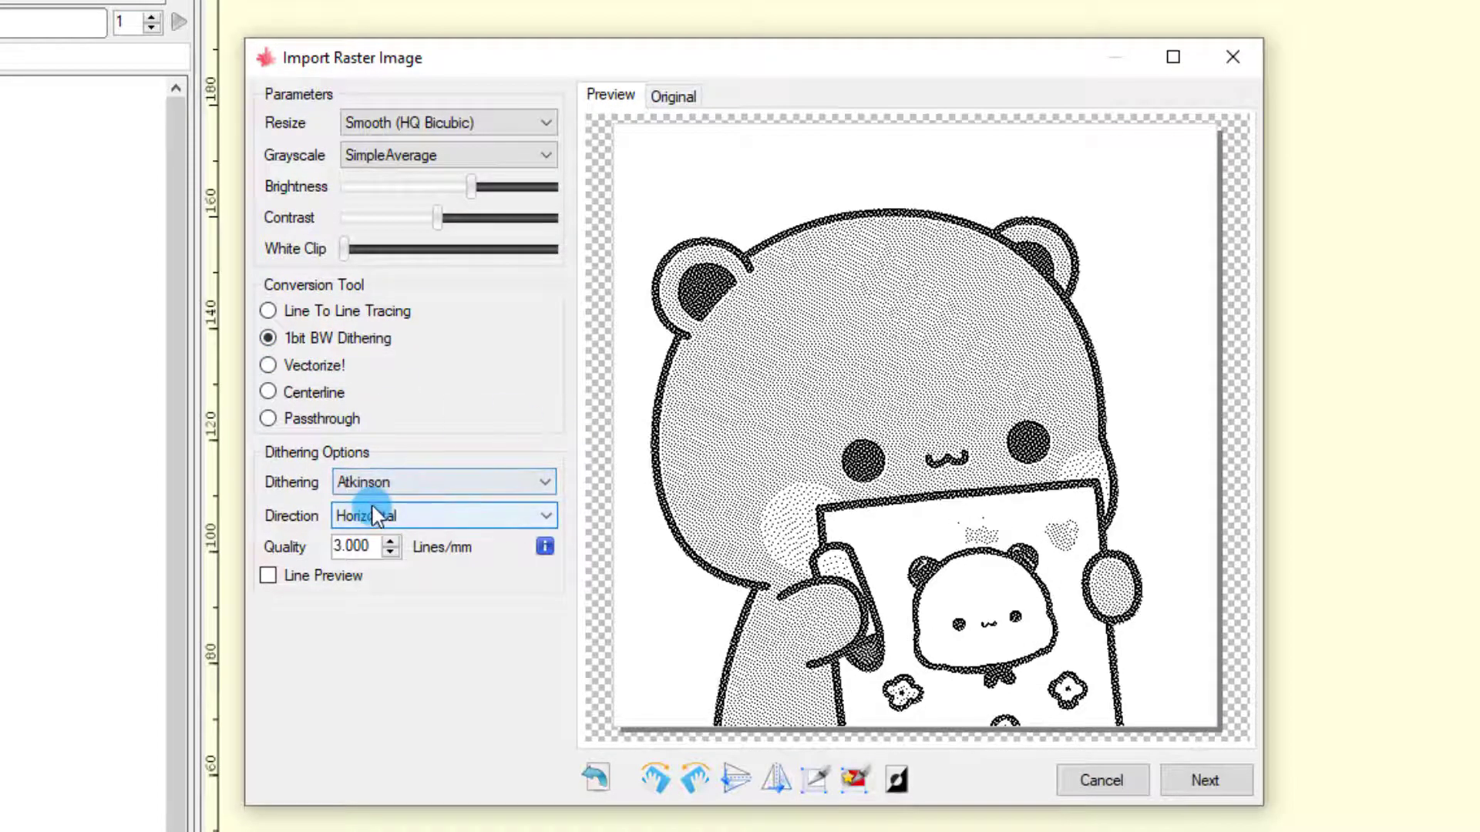
{"action": "left_click", "coordinate": [419, 483]}
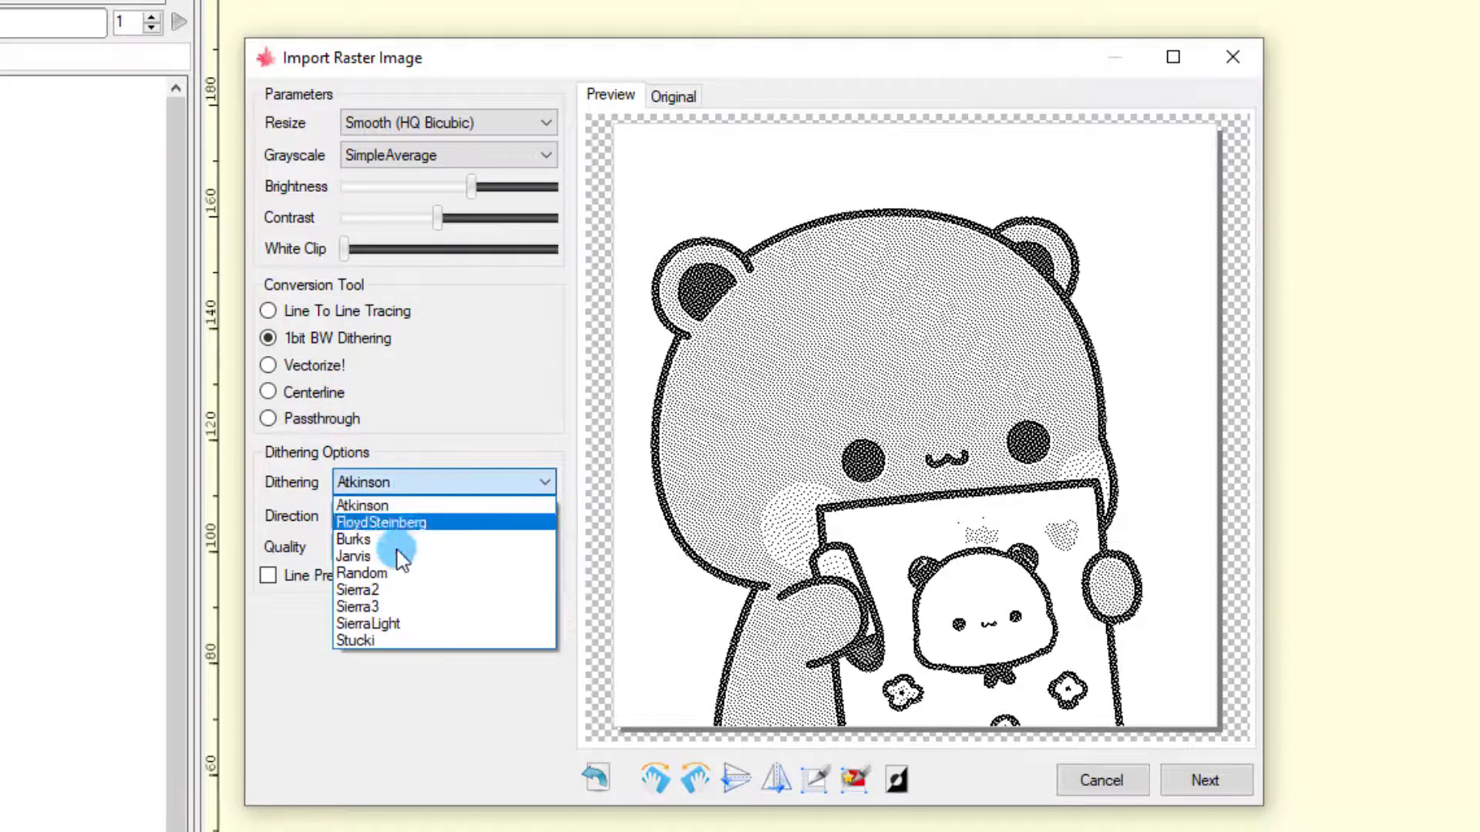
{"action": "left_click", "coordinate": [397, 573]}
{"action": "left_click", "coordinate": [420, 484]}
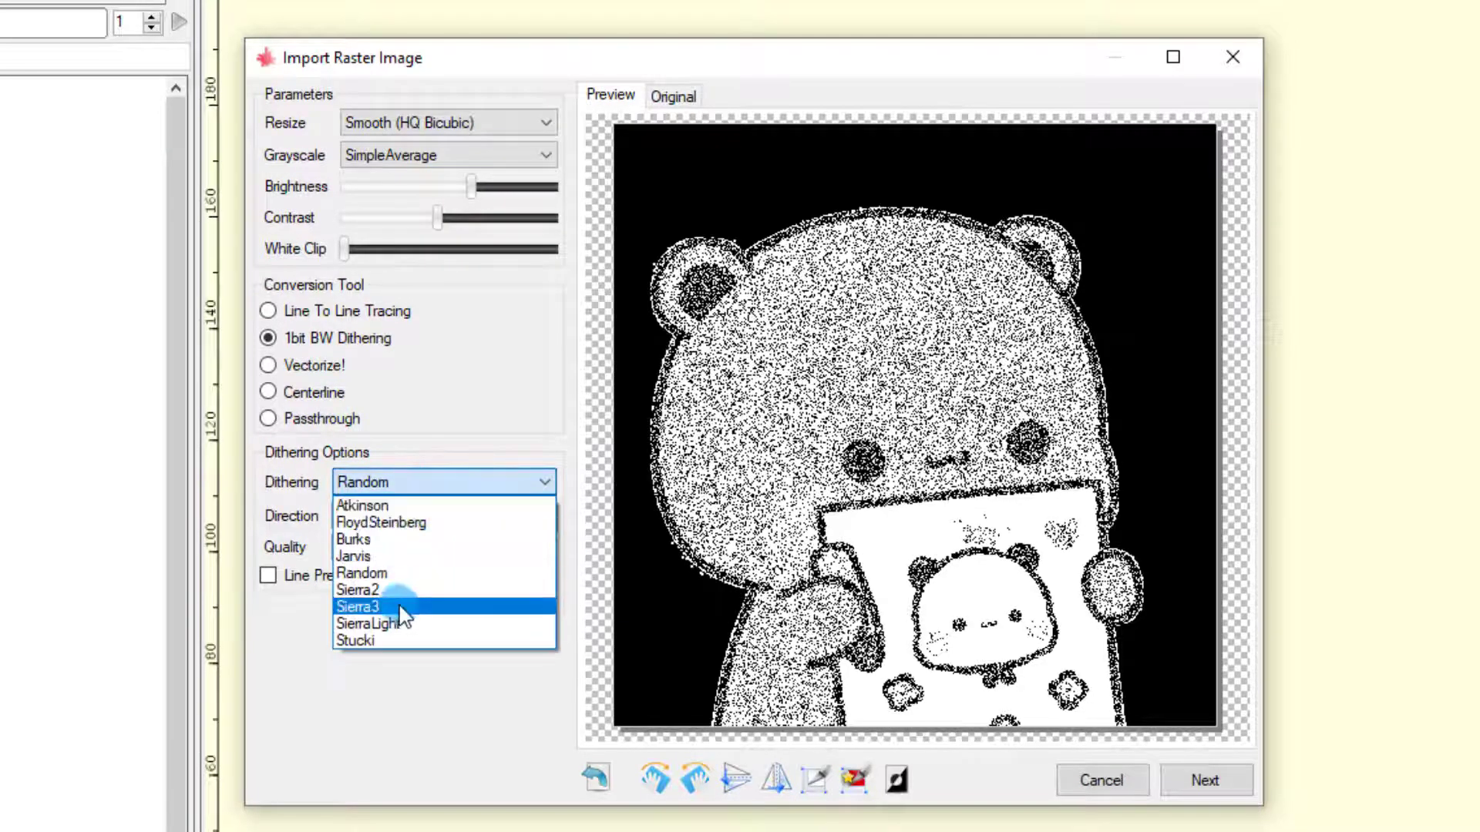
{"action": "left_click", "coordinate": [399, 608]}
{"action": "left_click", "coordinate": [419, 483]}
{"action": "left_click", "coordinate": [409, 623]}
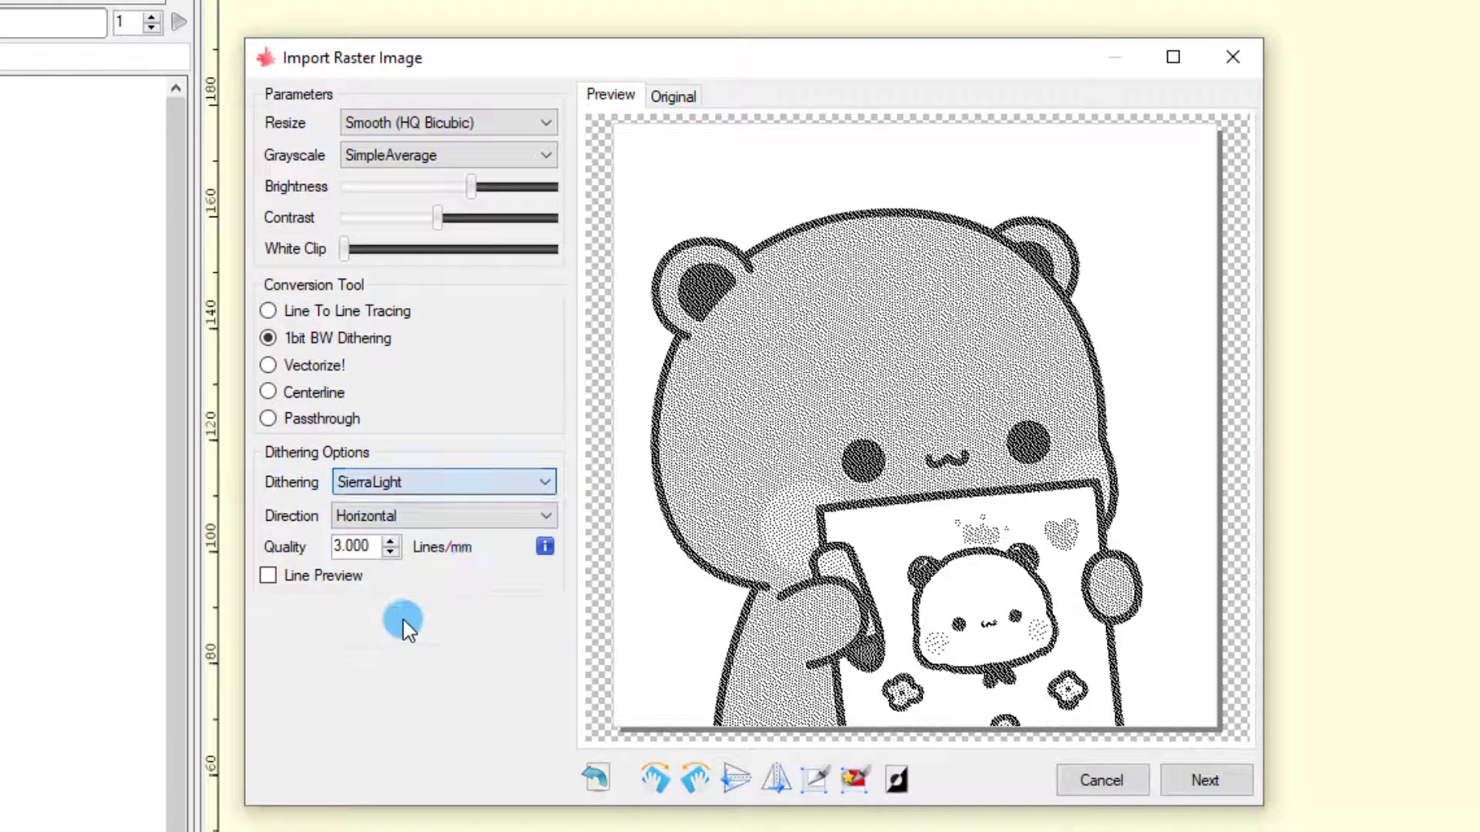
{"action": "left_click", "coordinate": [419, 516]}
{"action": "left_click", "coordinate": [380, 571]}
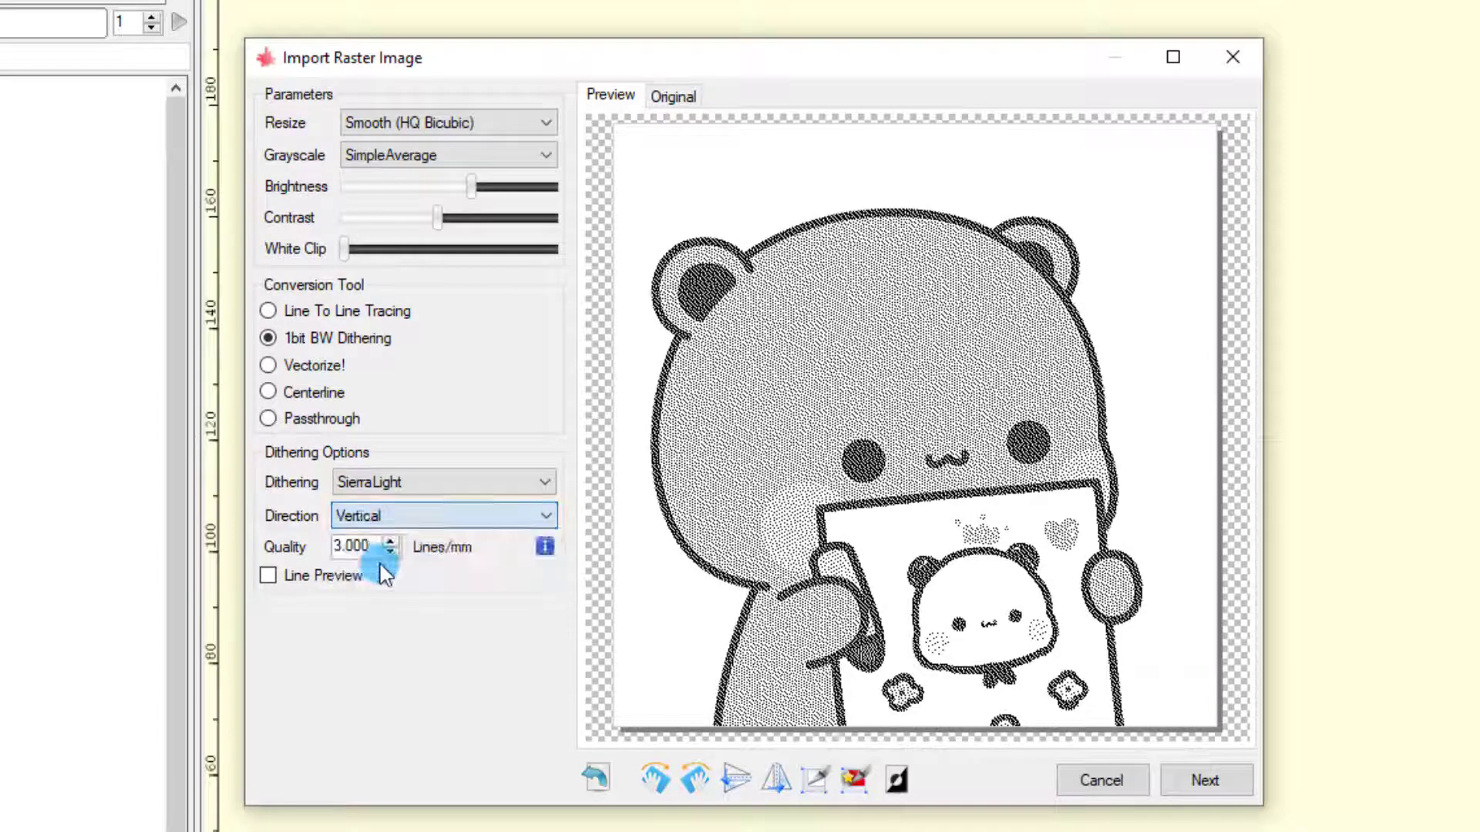
Switch the conversion to Line To Line Tracing with Line Preview enabled and the Vertical direction selected
{"action": "left_click", "coordinate": [269, 312]}
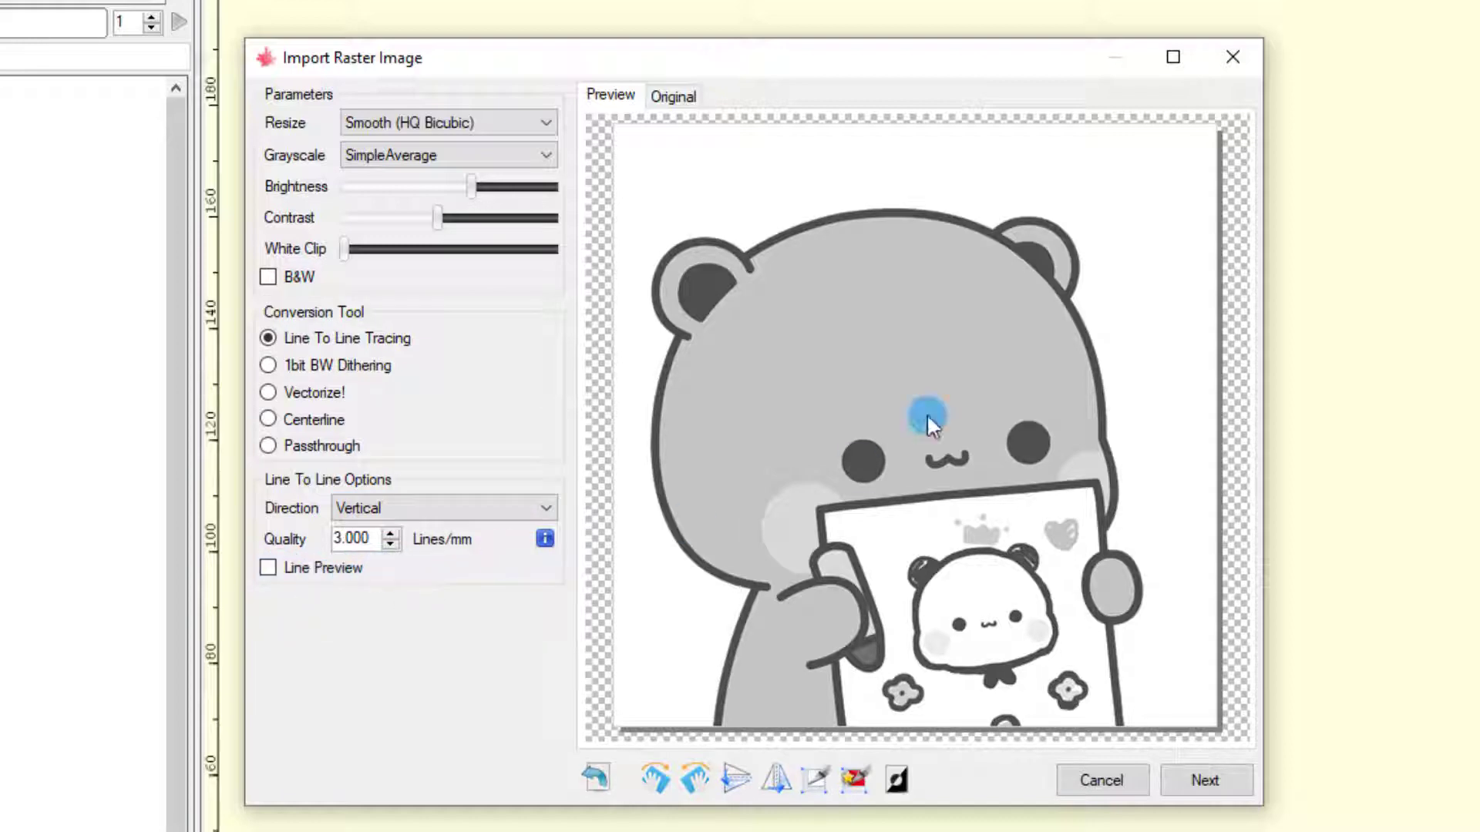
{"action": "left_click", "coordinate": [271, 567]}
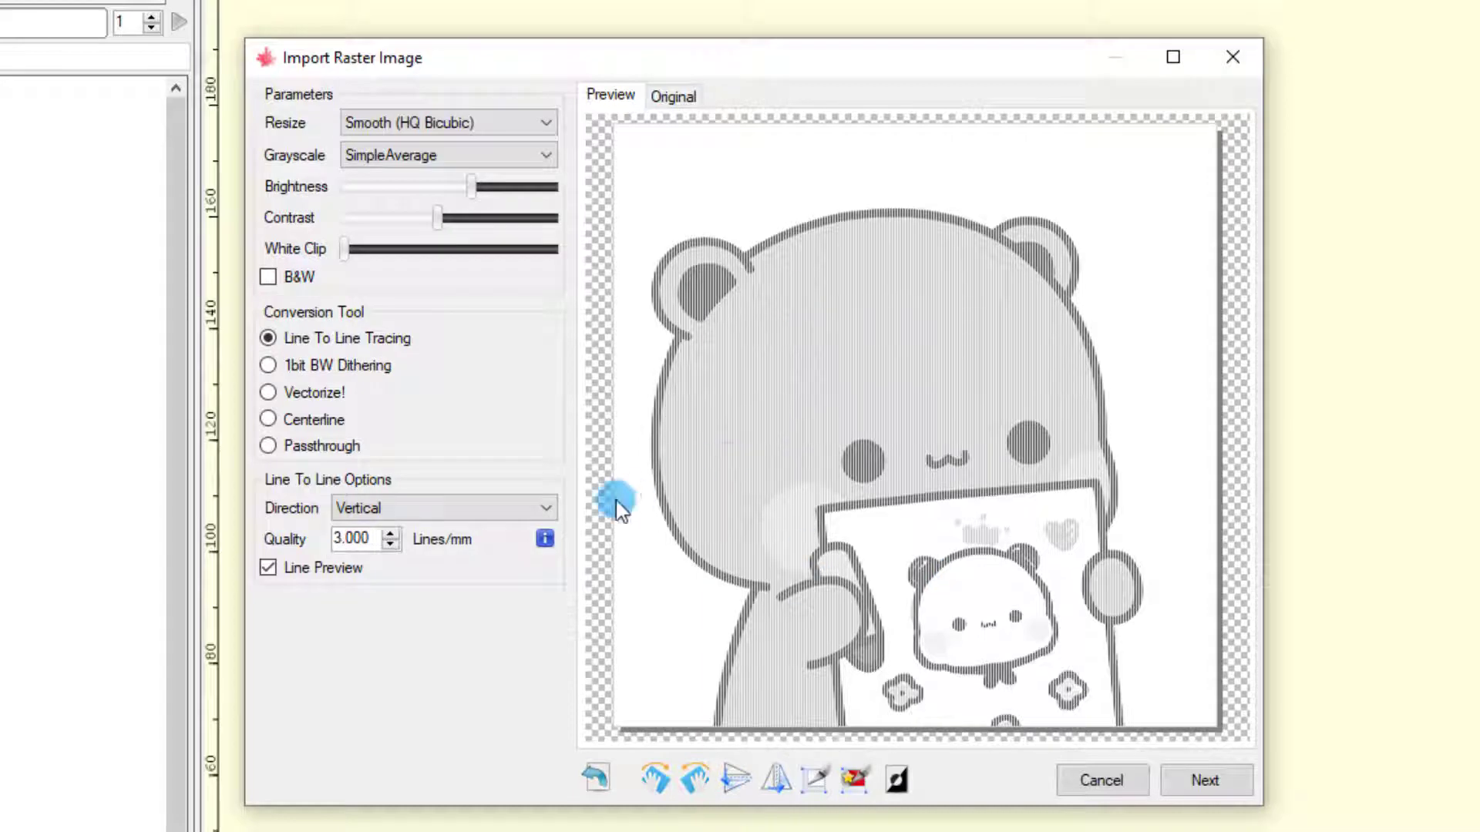
{"action": "left_click", "coordinate": [362, 510]}
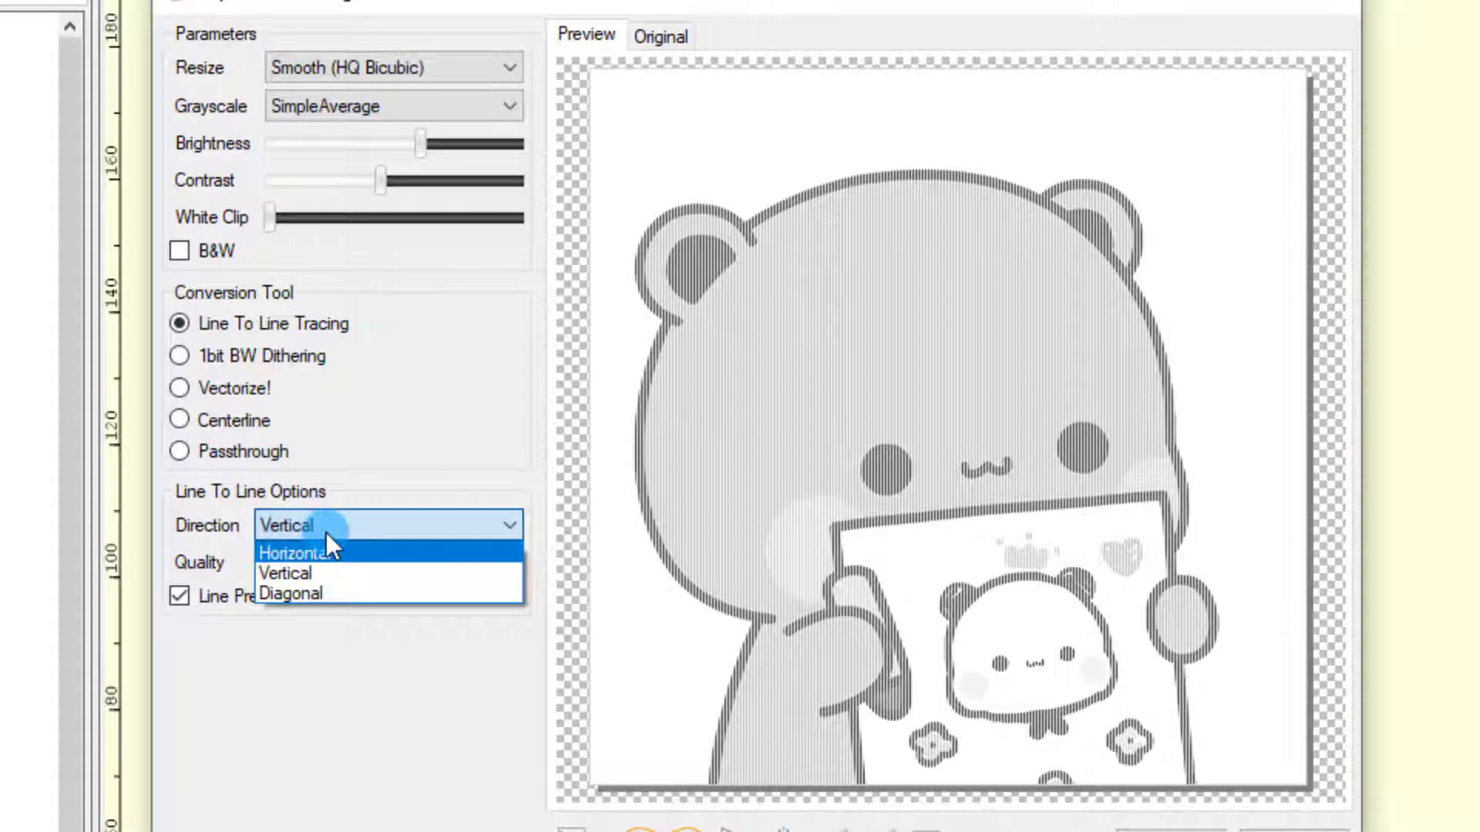
{"action": "left_click", "coordinate": [290, 573]}
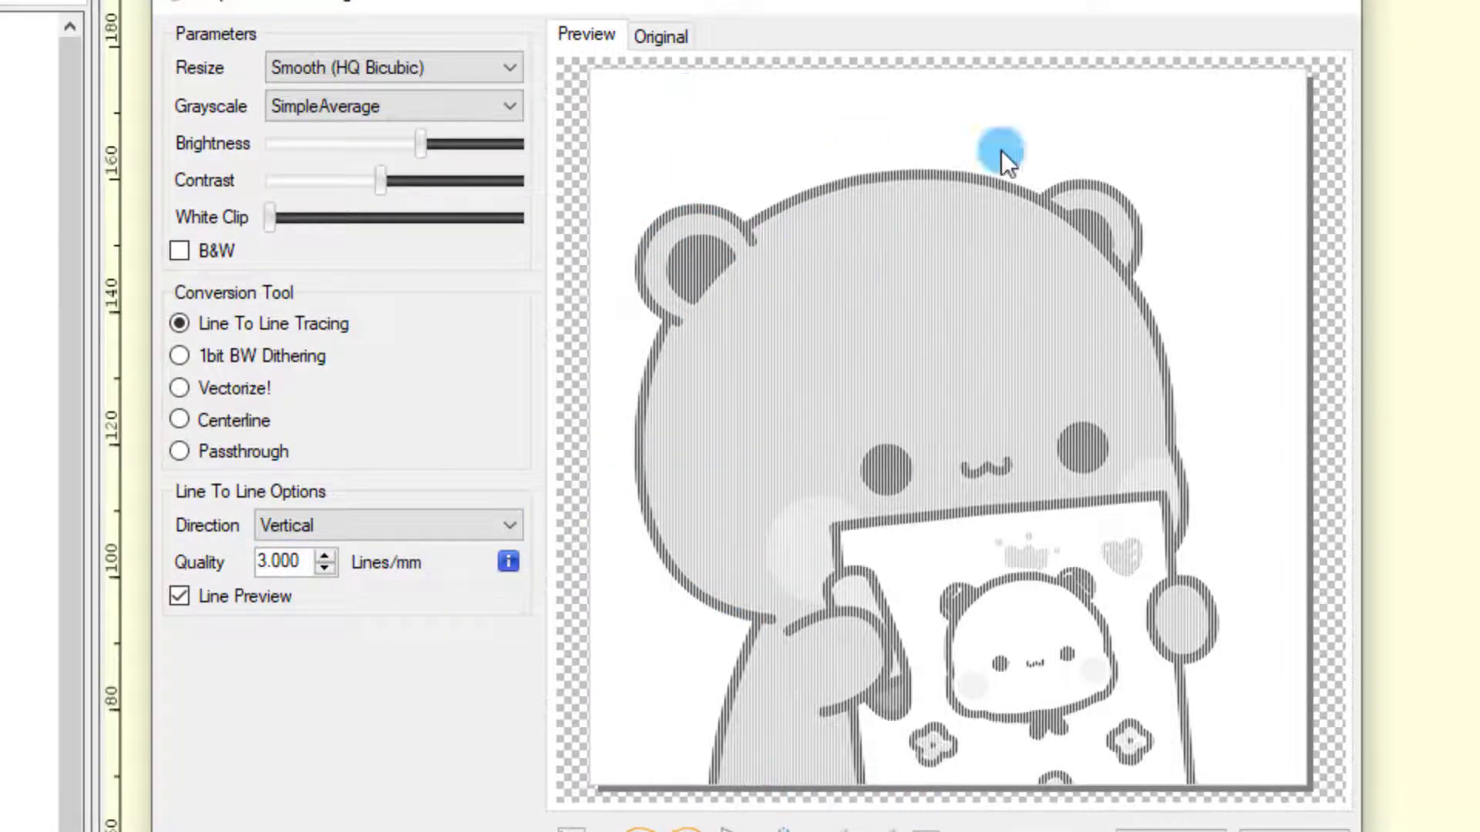
Try the Horizontal engraving direction and settle on Diagonal for the line tracing
{"action": "left_click", "coordinate": [368, 532]}
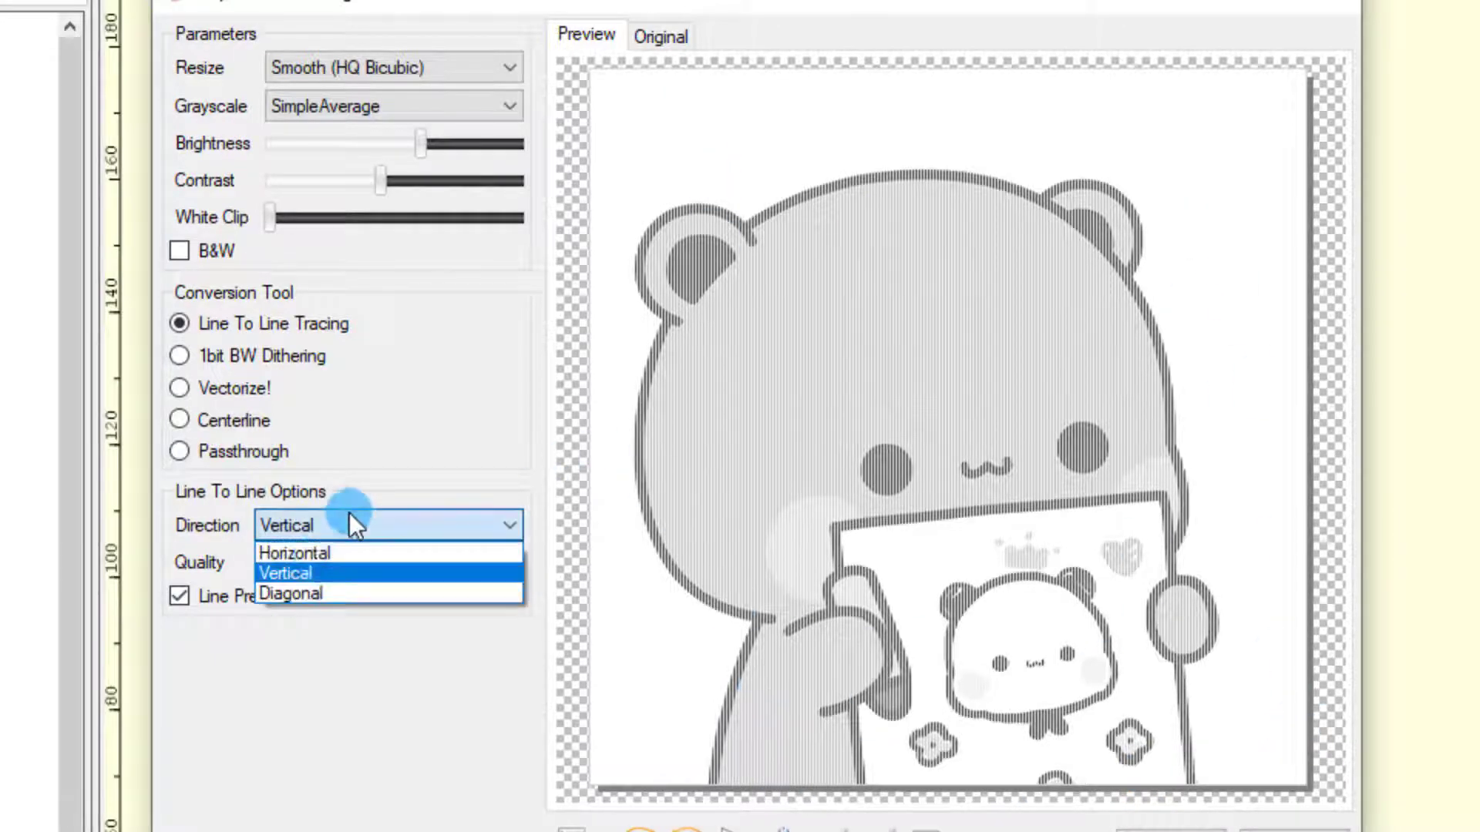
{"action": "left_click", "coordinate": [329, 553]}
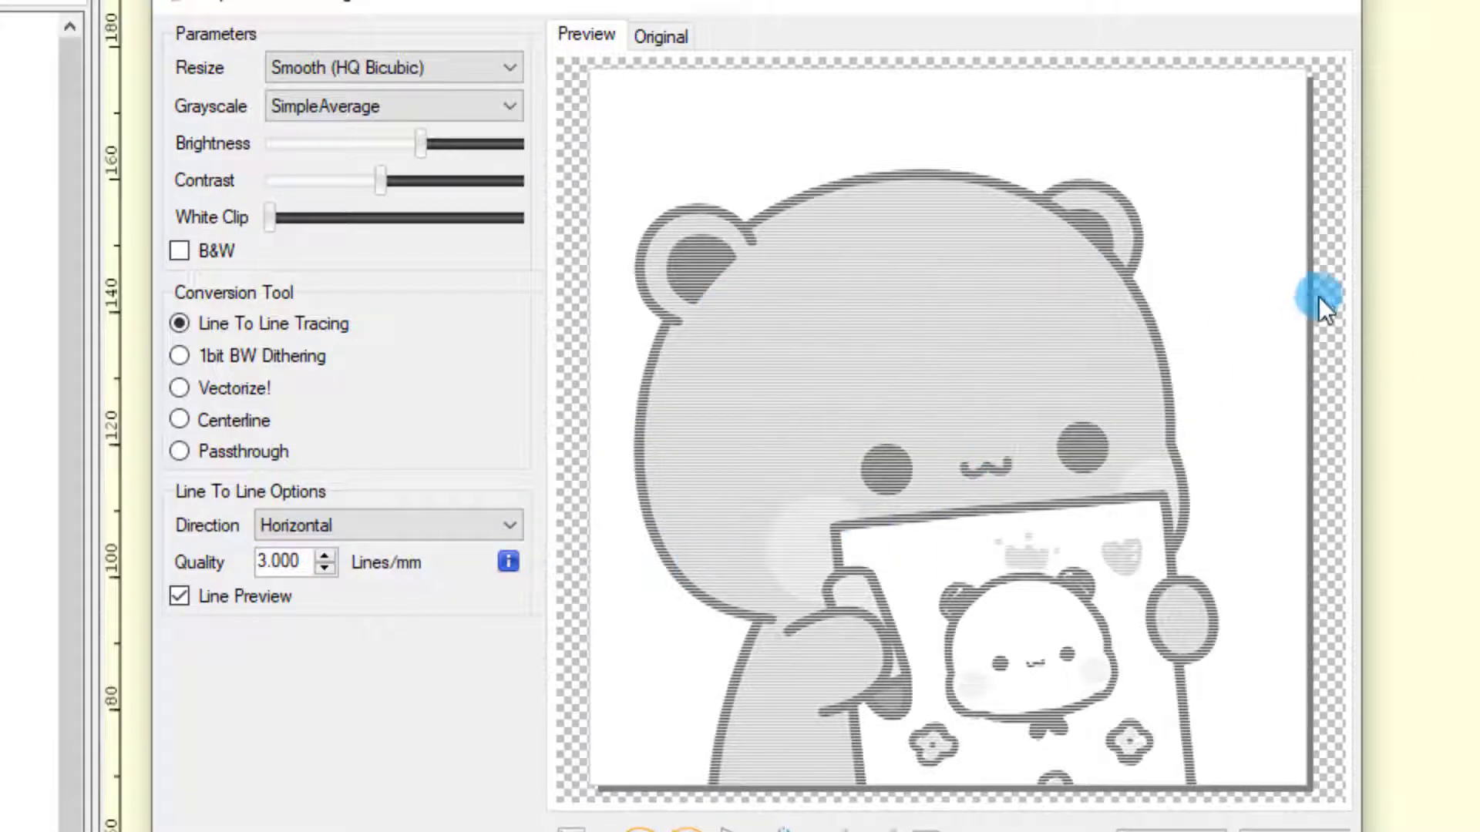
{"action": "left_click", "coordinate": [433, 520]}
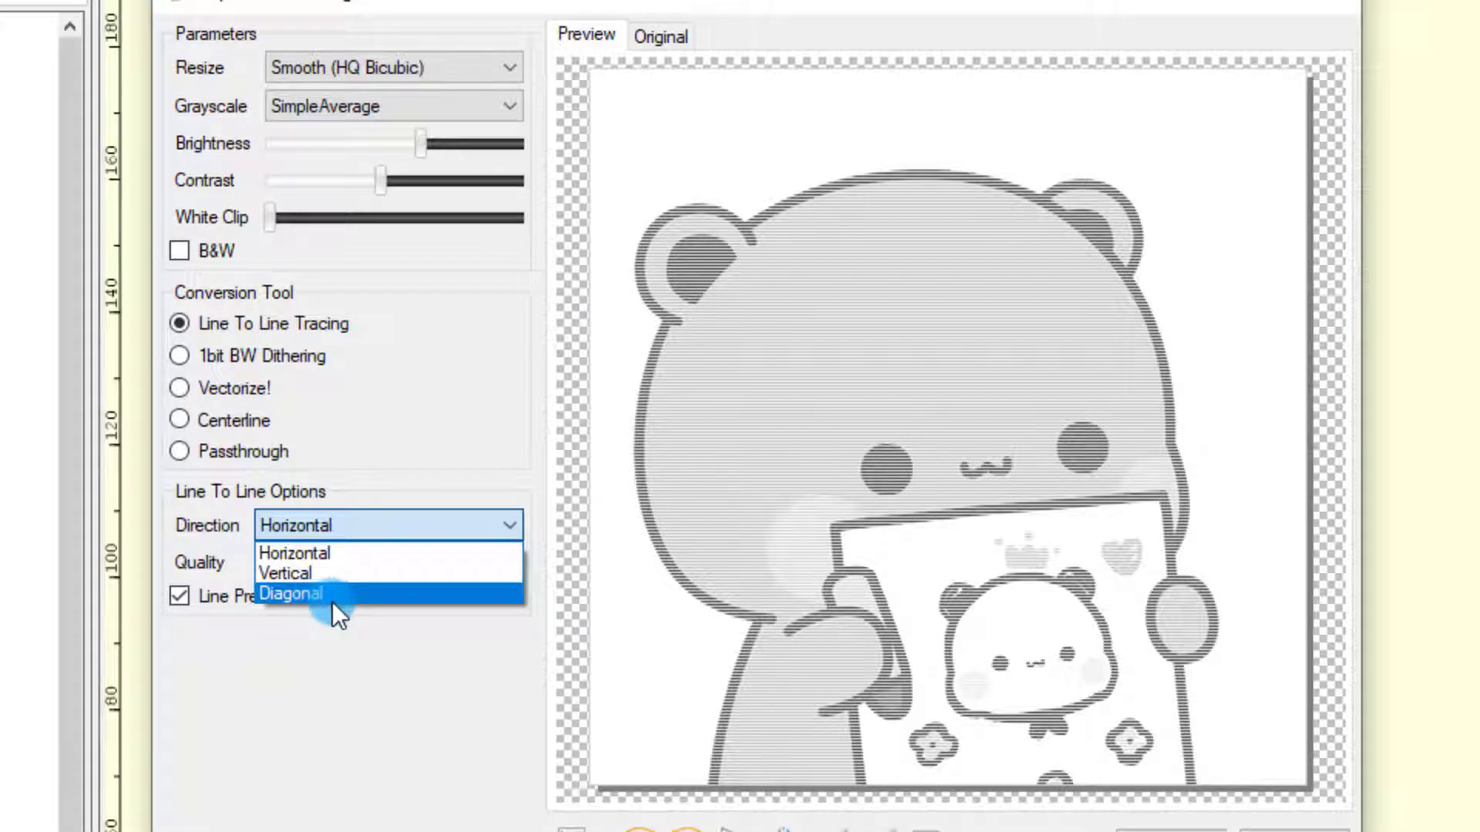
{"action": "left_click", "coordinate": [330, 594]}
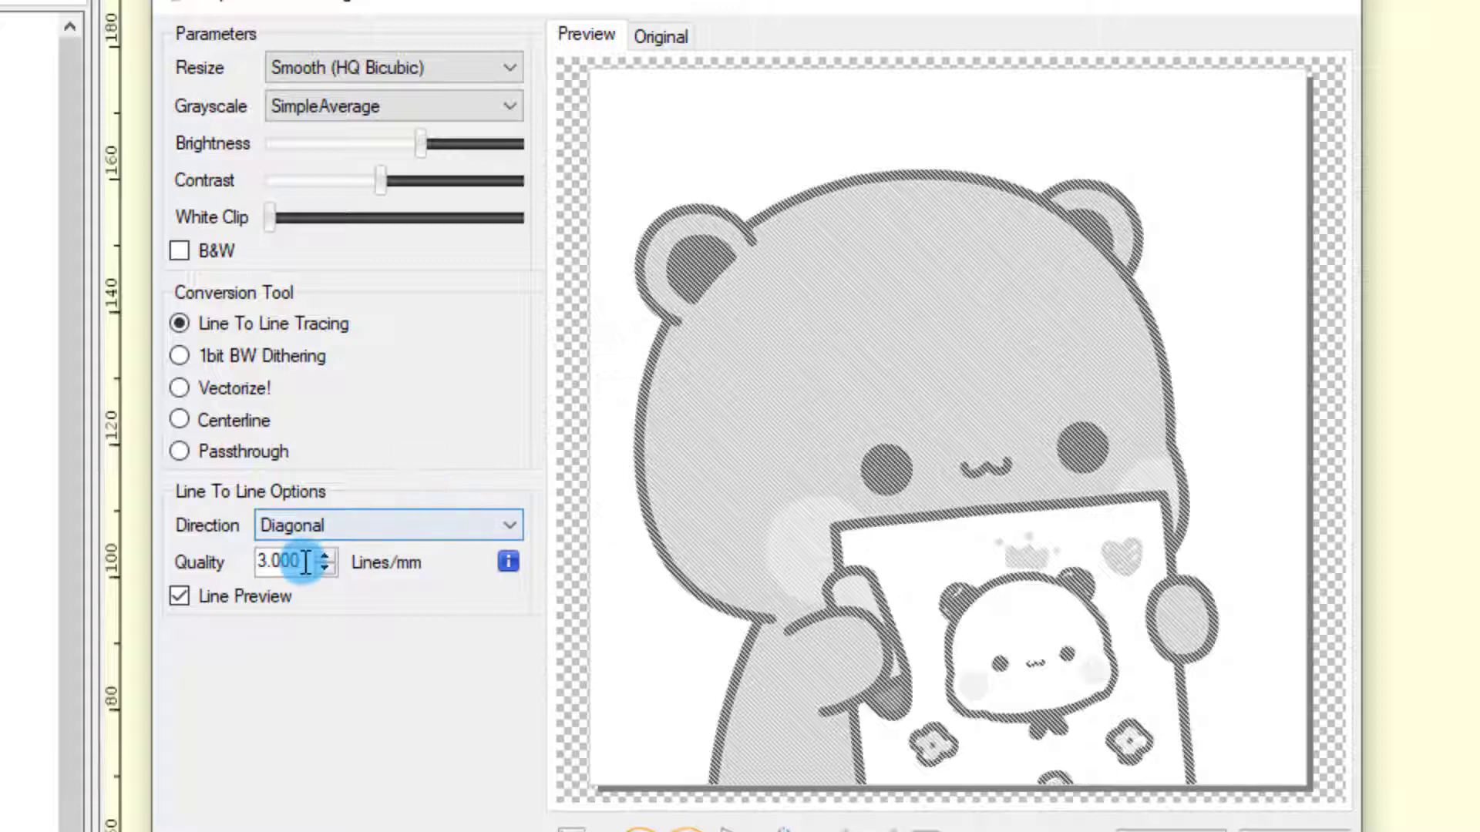
Try a line tracing quality of 8 lines/mm
{"action": "double_click", "coordinate": [279, 566]}
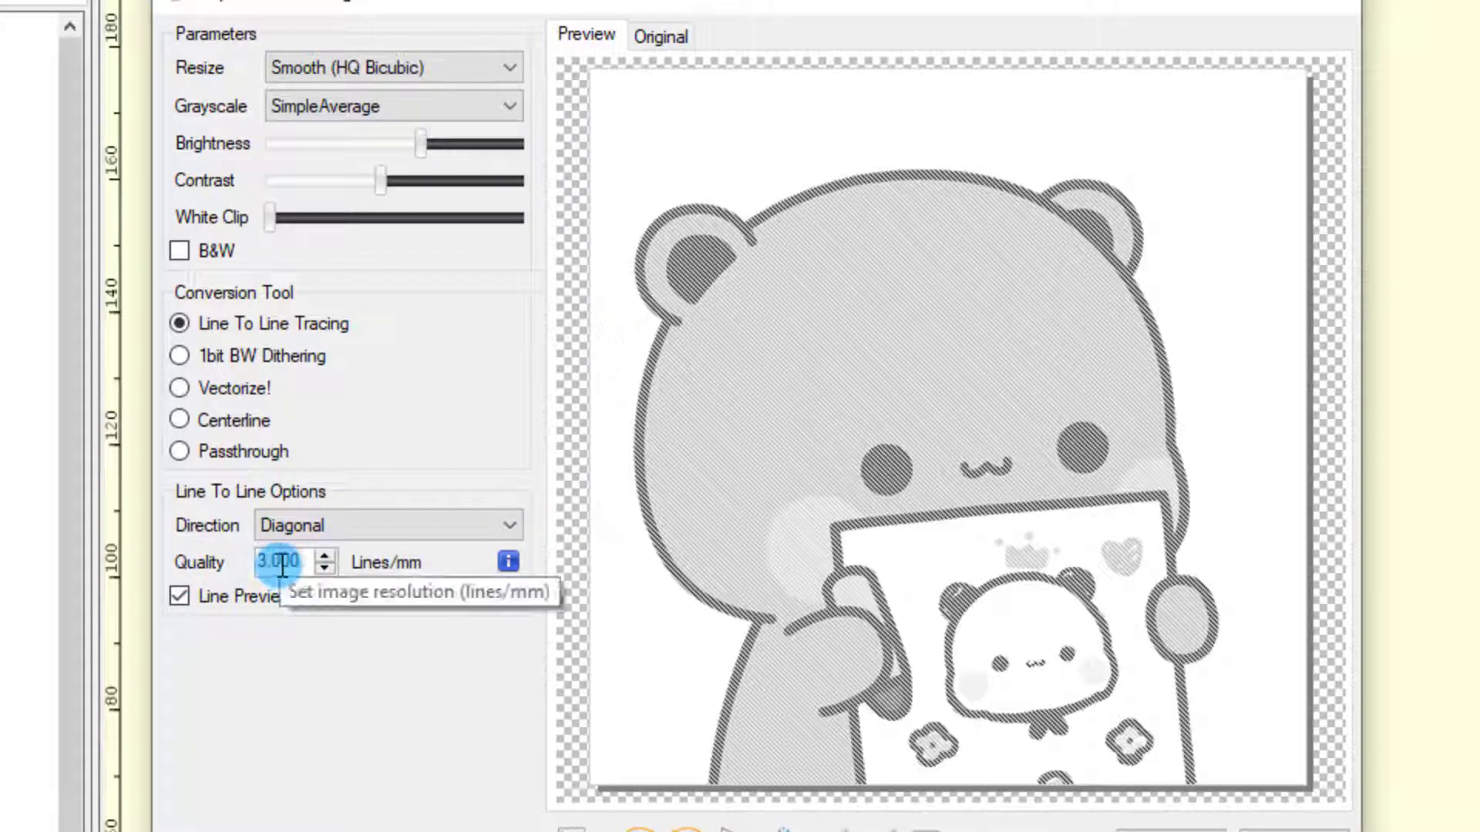
{"action": "left_click", "coordinate": [295, 568]}
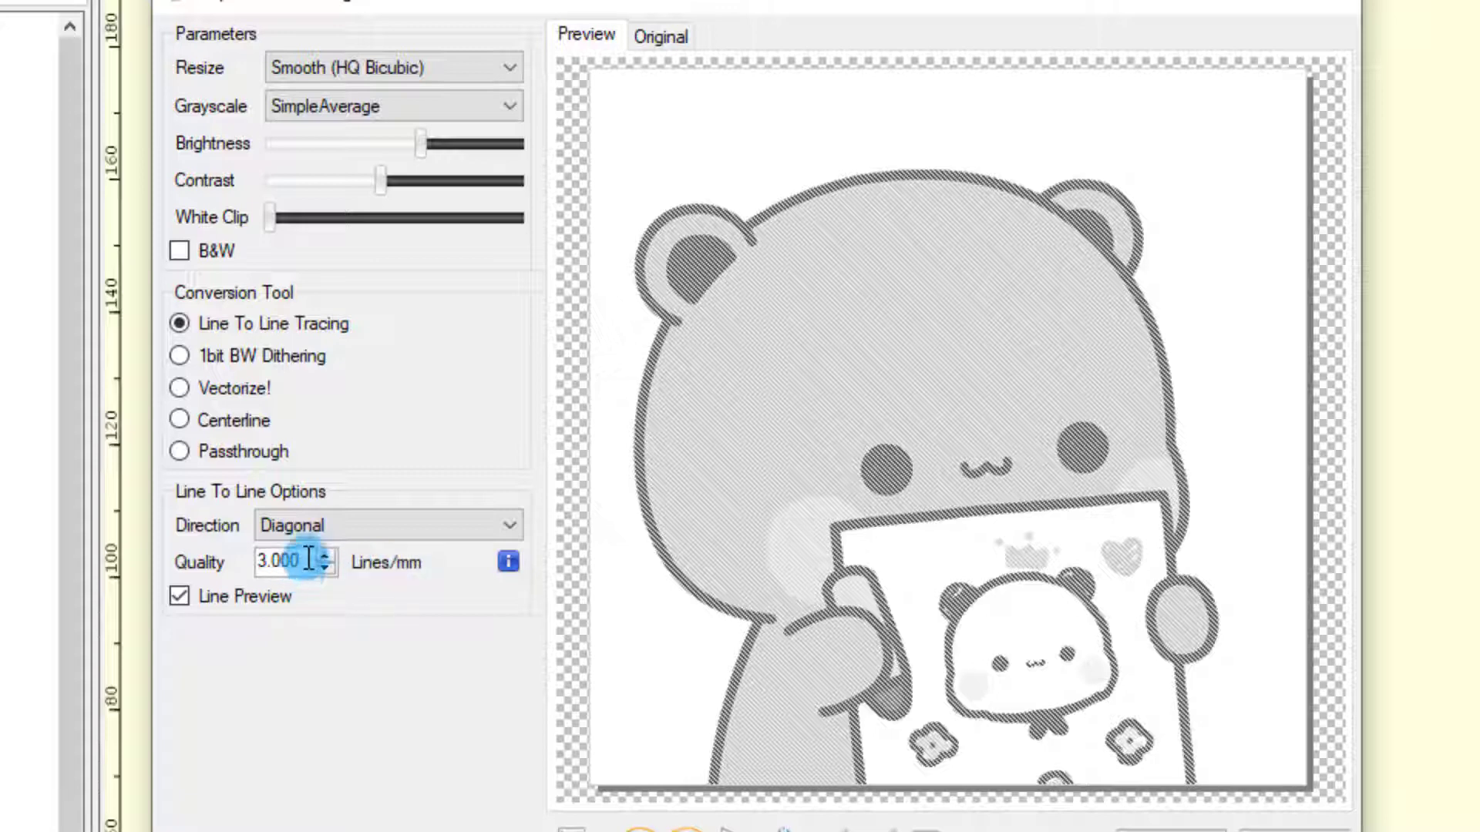
{"action": "left_click_drag", "start_coordinate": [304, 562], "coordinate": [224, 563]}
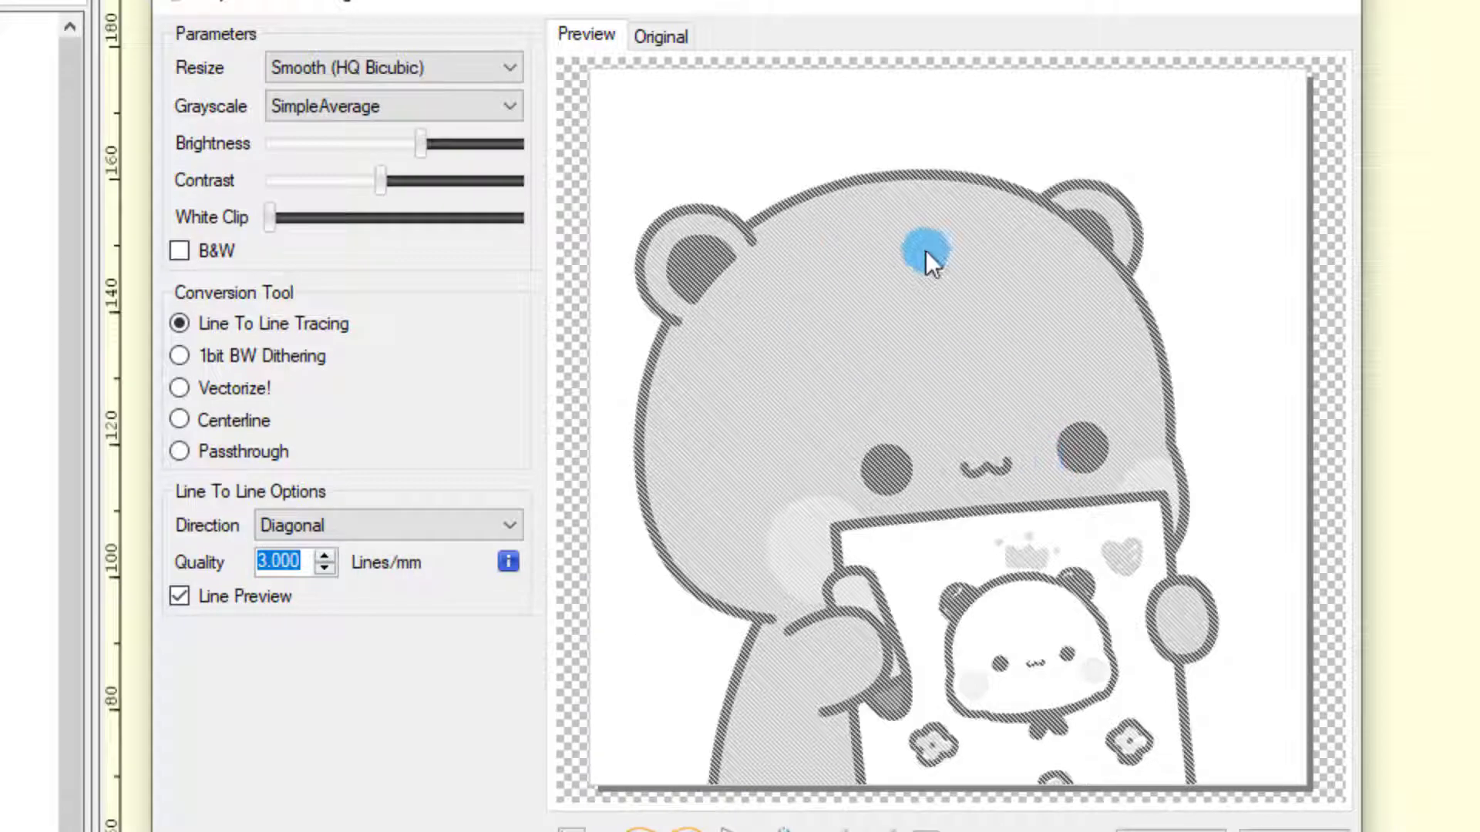
{"action": "left_click", "coordinate": [324, 555]}
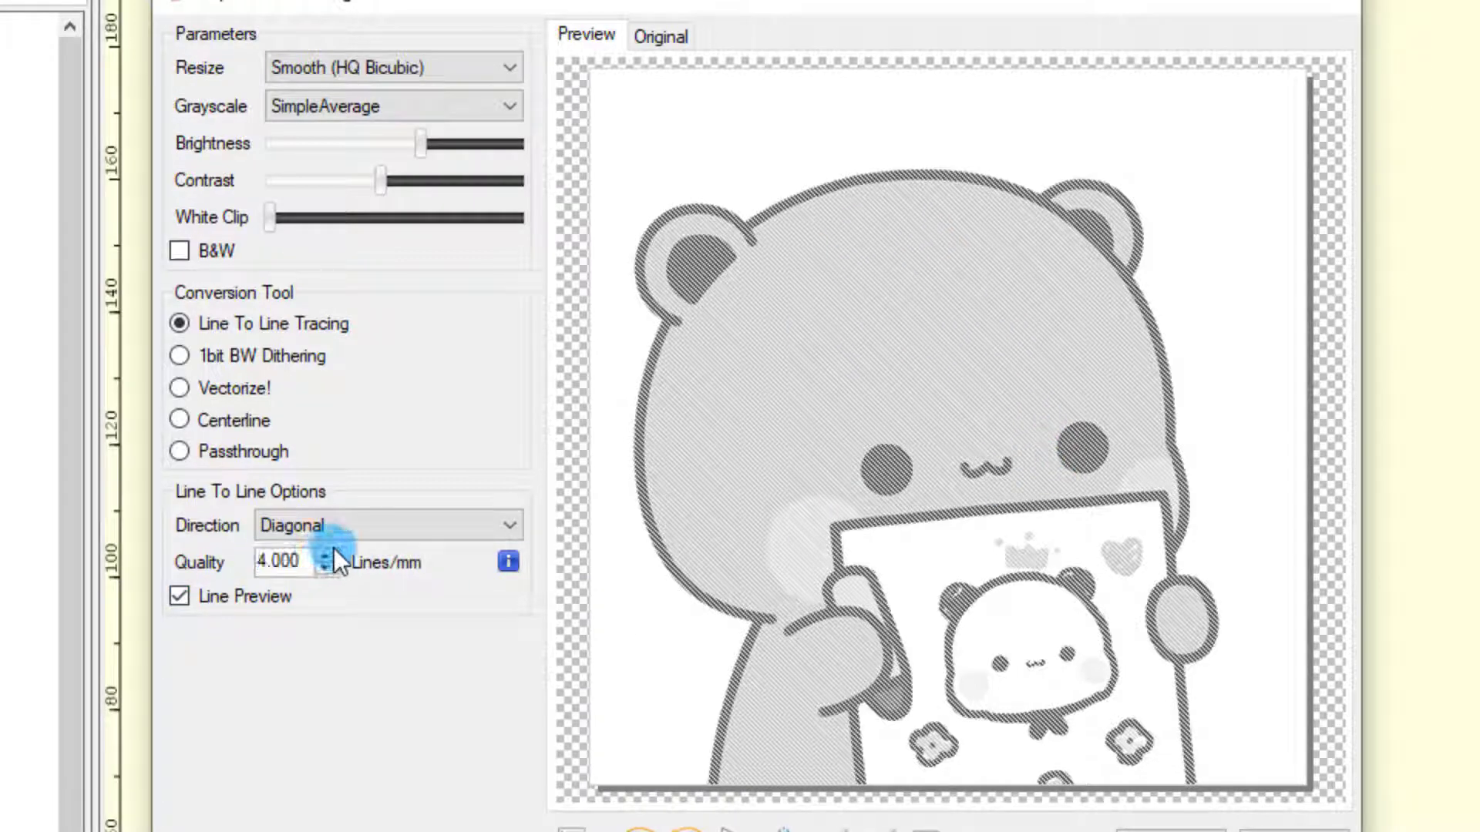
{"action": "left_click", "coordinate": [324, 556]}
{"action": "left_click", "coordinate": [325, 556]}
{"action": "left_click", "coordinate": [325, 556]}
{"action": "left_click", "coordinate": [324, 555]}
{"action": "left_click", "coordinate": [324, 556]}
{"action": "left_click", "coordinate": [331, 571]}
{"action": "left_click_drag", "start_coordinate": [310, 561], "coordinate": [258, 575]}
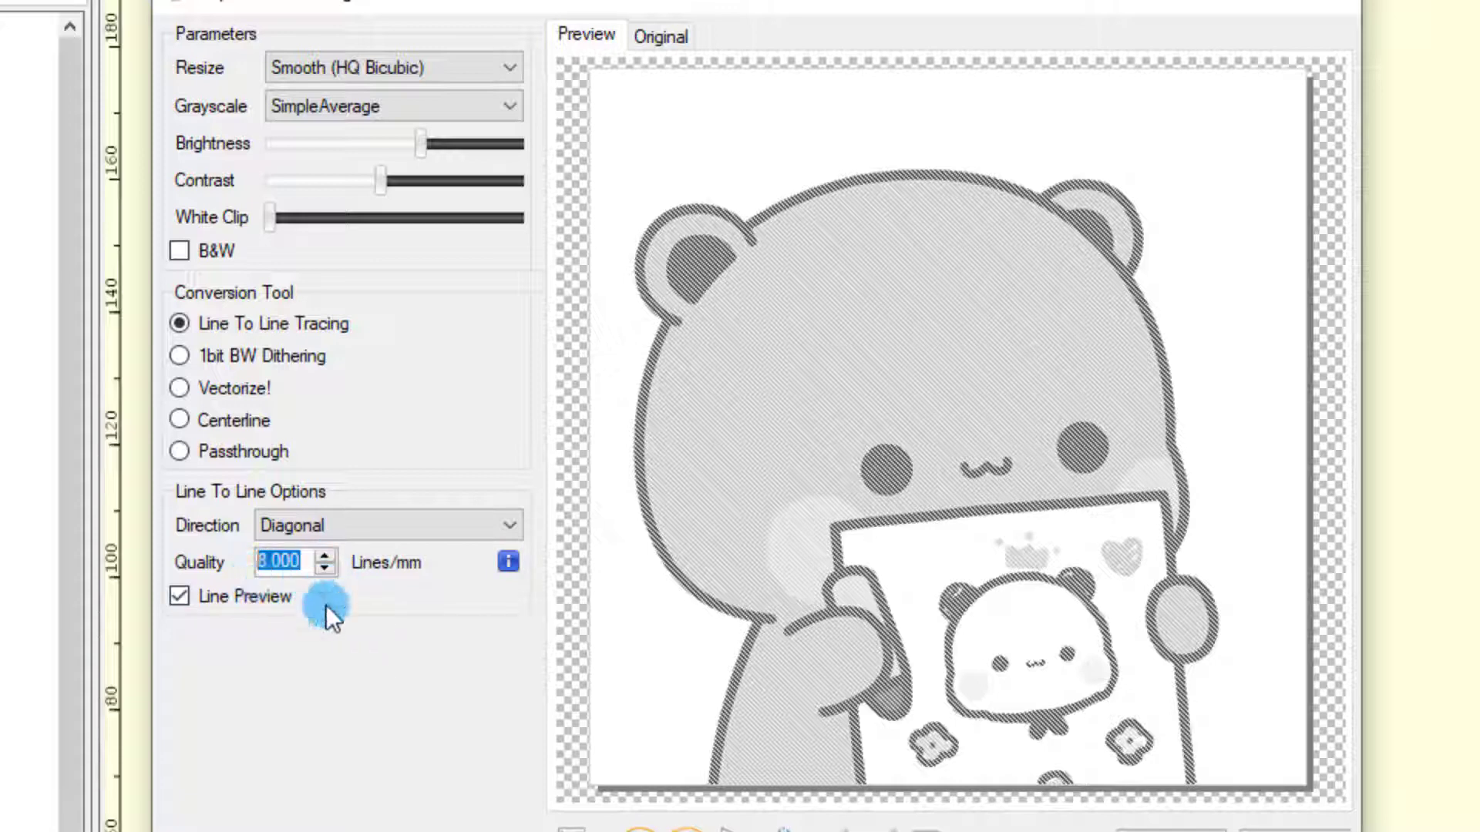
Set the line tracing quality to 5 lines/mm
{"action": "double_click", "coordinate": [277, 562]}
{"action": "left_click", "coordinate": [325, 569]}
{"action": "left_click", "coordinate": [325, 569]}
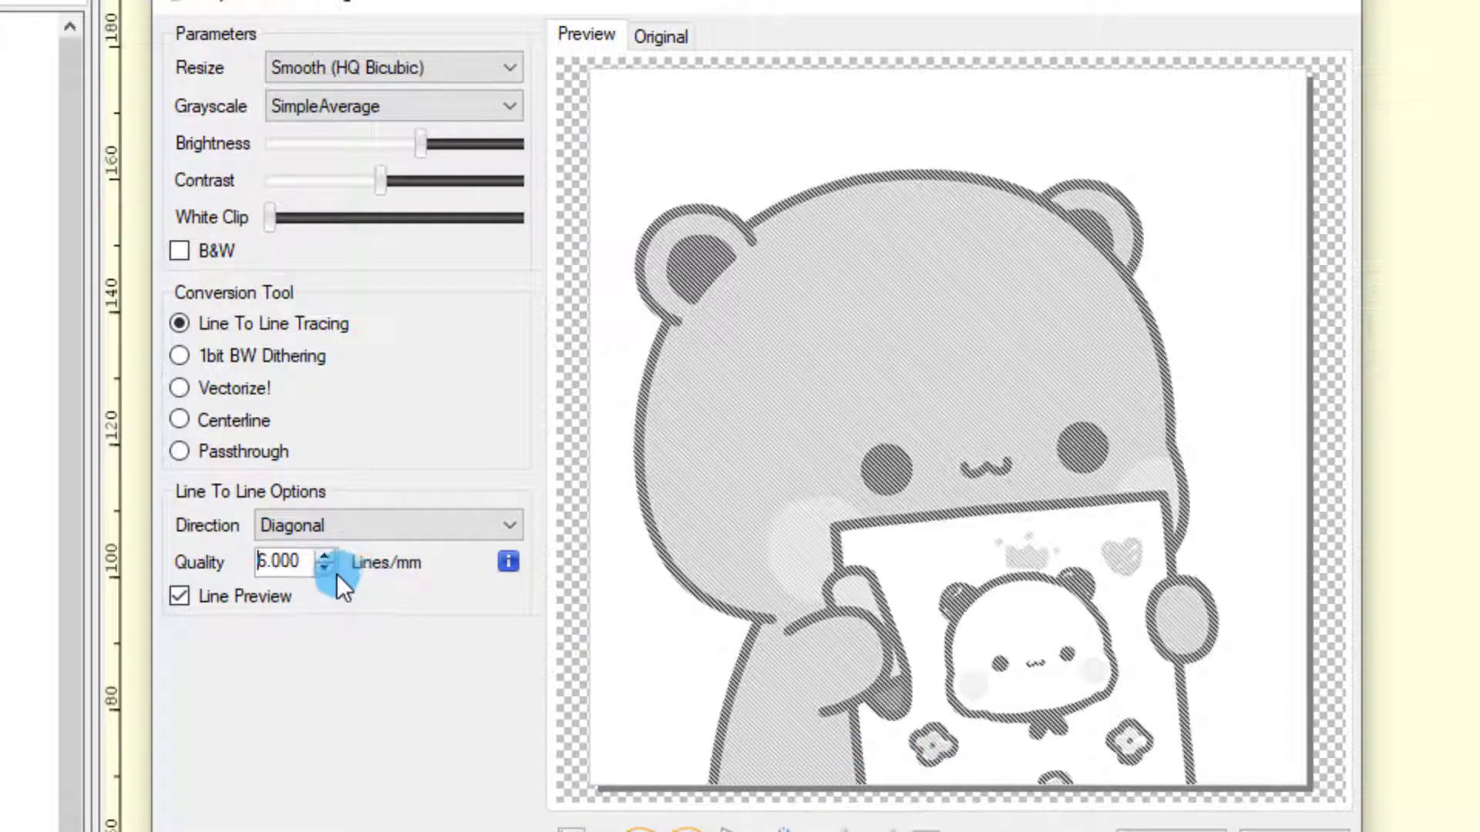
{"action": "left_click", "coordinate": [331, 571]}
Proceed to the target image settings and review the laser mode options, keeping M3 - Constant Power
{"action": "left_click", "coordinate": [1295, 830]}
{"action": "left_click_drag", "start_coordinate": [742, 207], "coordinate": [751, 257]}
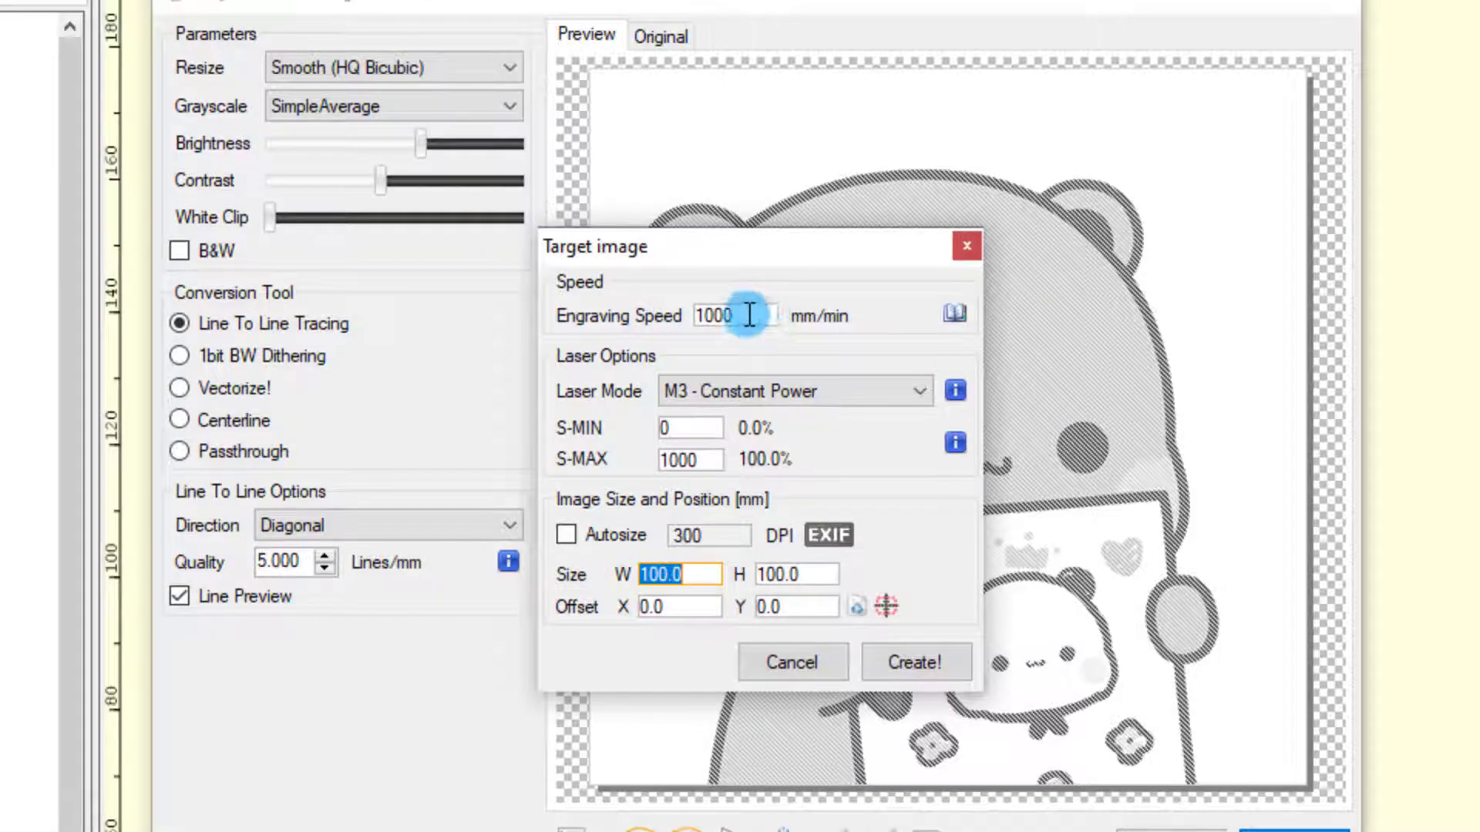
{"action": "left_click_drag", "start_coordinate": [755, 315], "coordinate": [590, 330]}
{"action": "left_click_drag", "start_coordinate": [844, 252], "coordinate": [812, 219]}
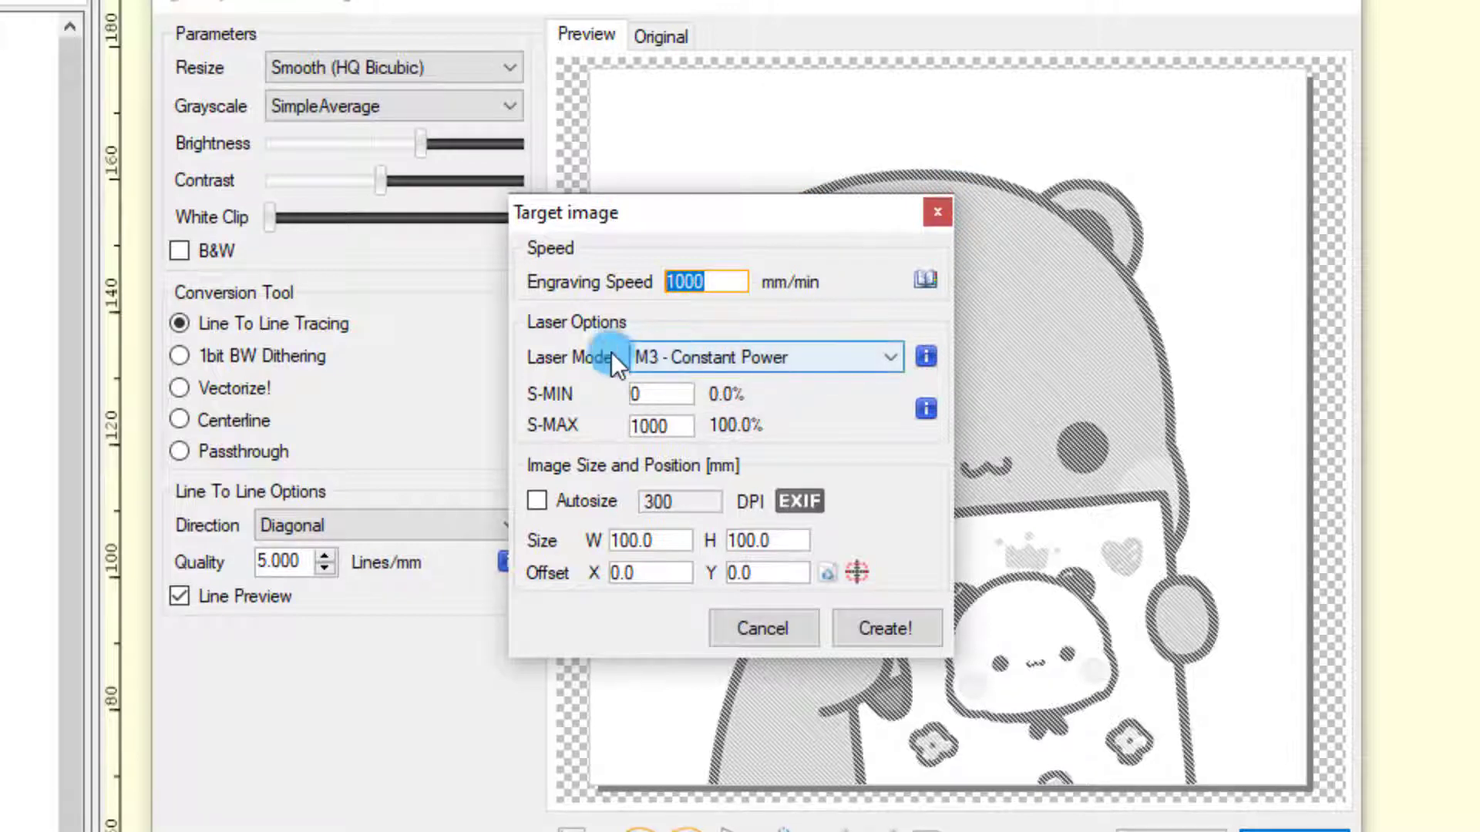
{"action": "left_click", "coordinate": [774, 350]}
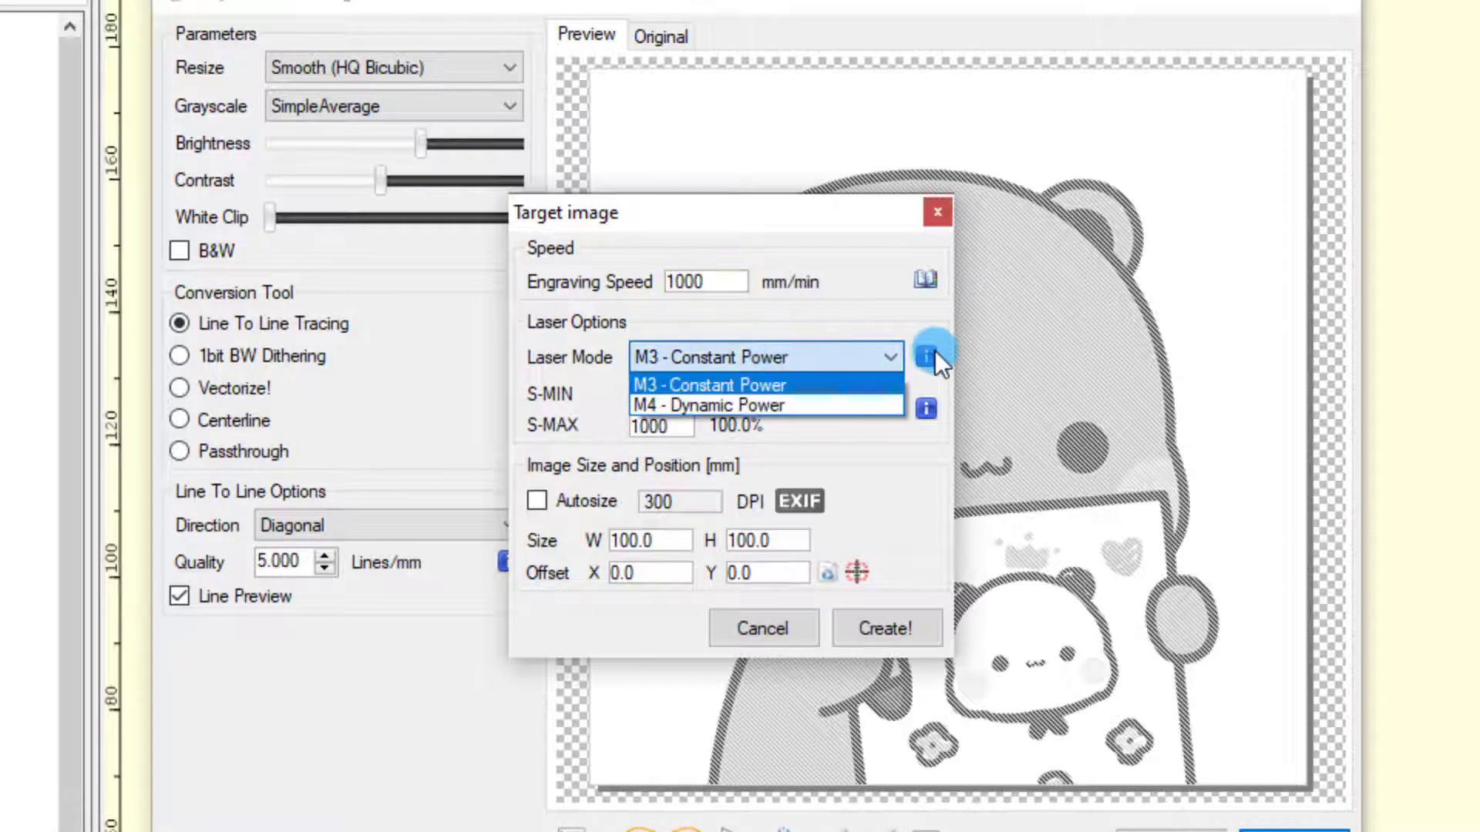
{"action": "left_click", "coordinate": [802, 284]}
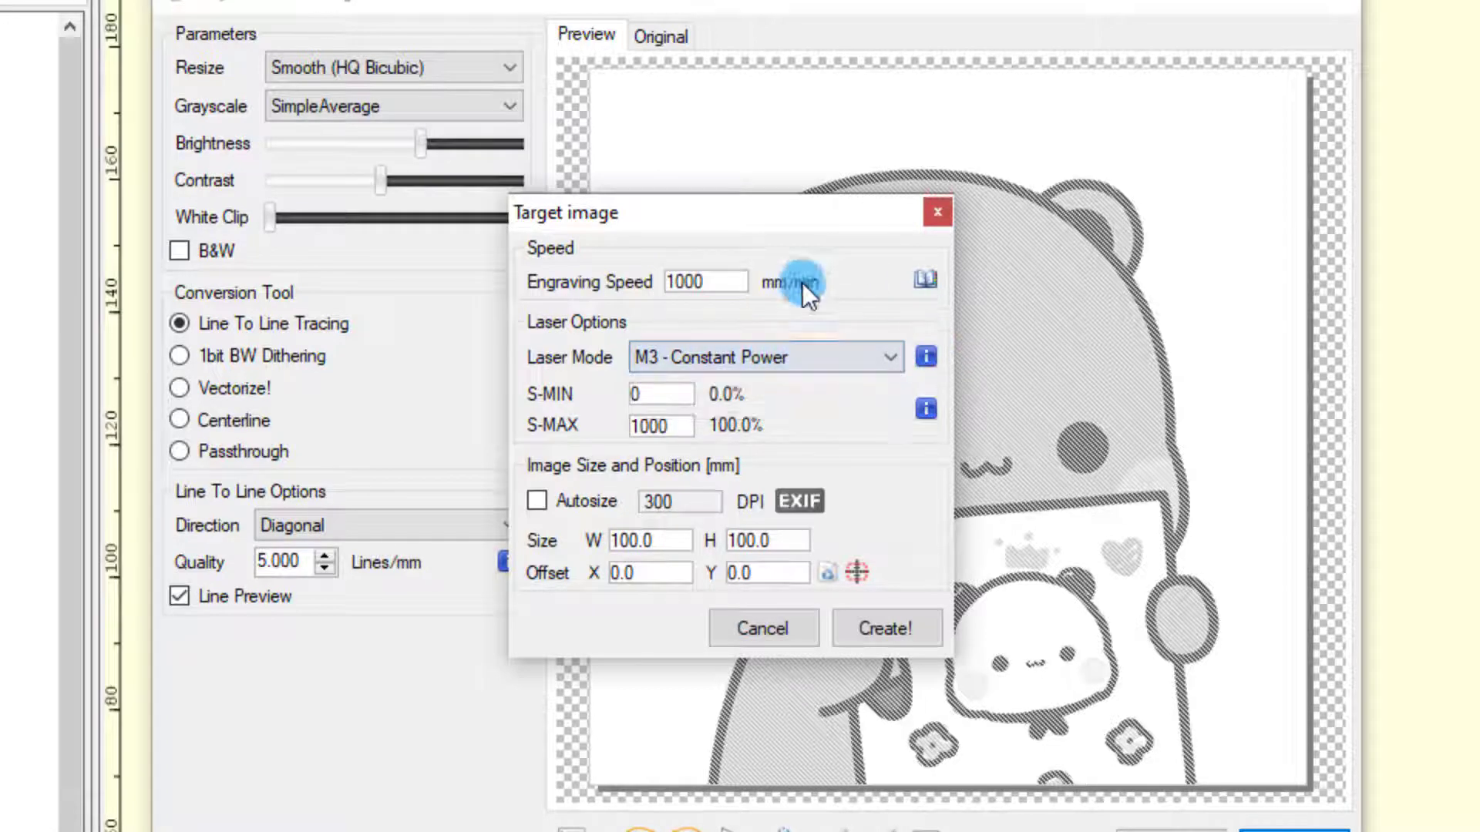
{"action": "left_click", "coordinate": [923, 283]}
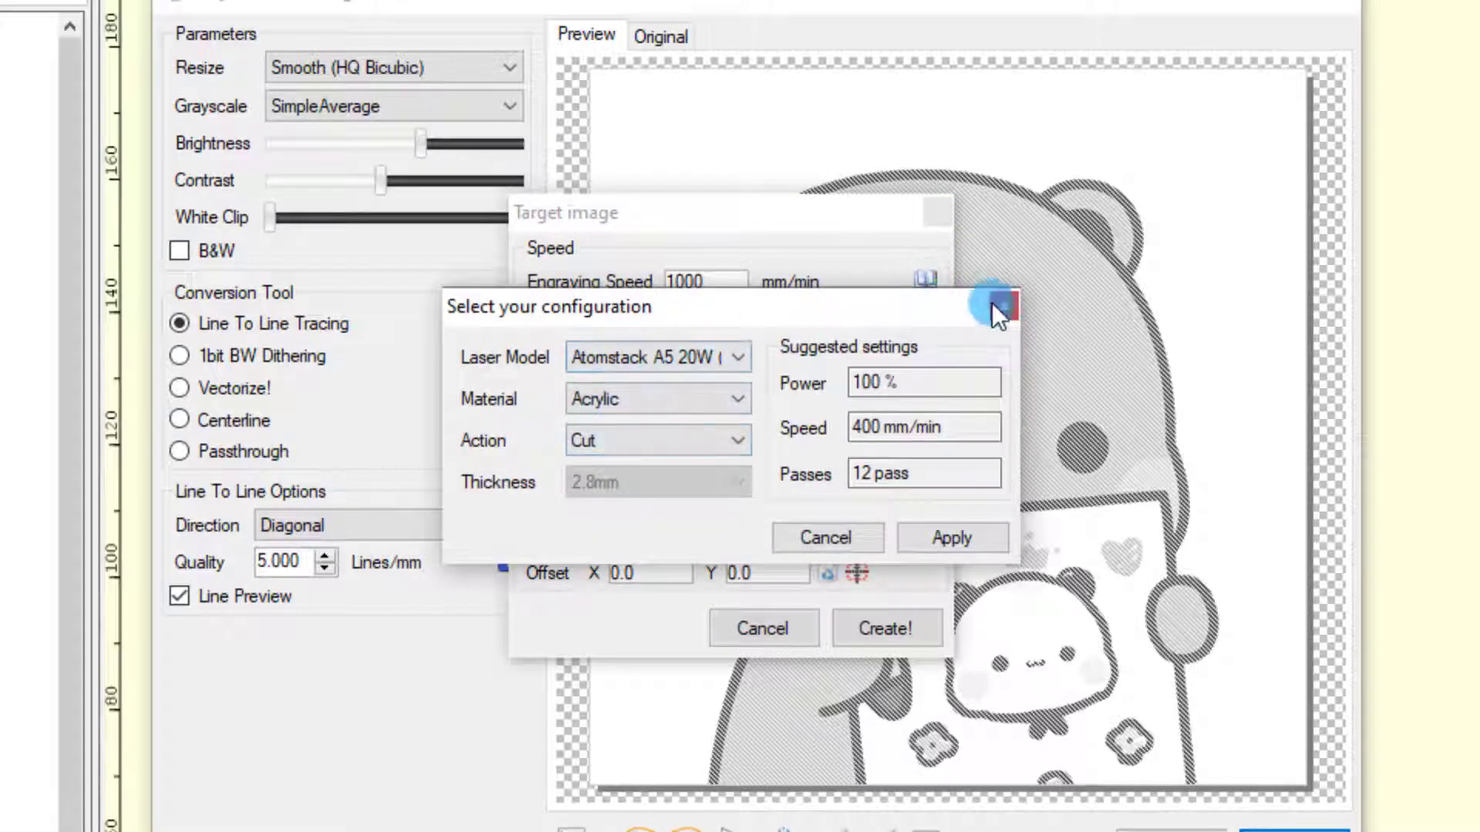
{"action": "left_click", "coordinate": [1002, 306]}
{"action": "left_click", "coordinate": [926, 279]}
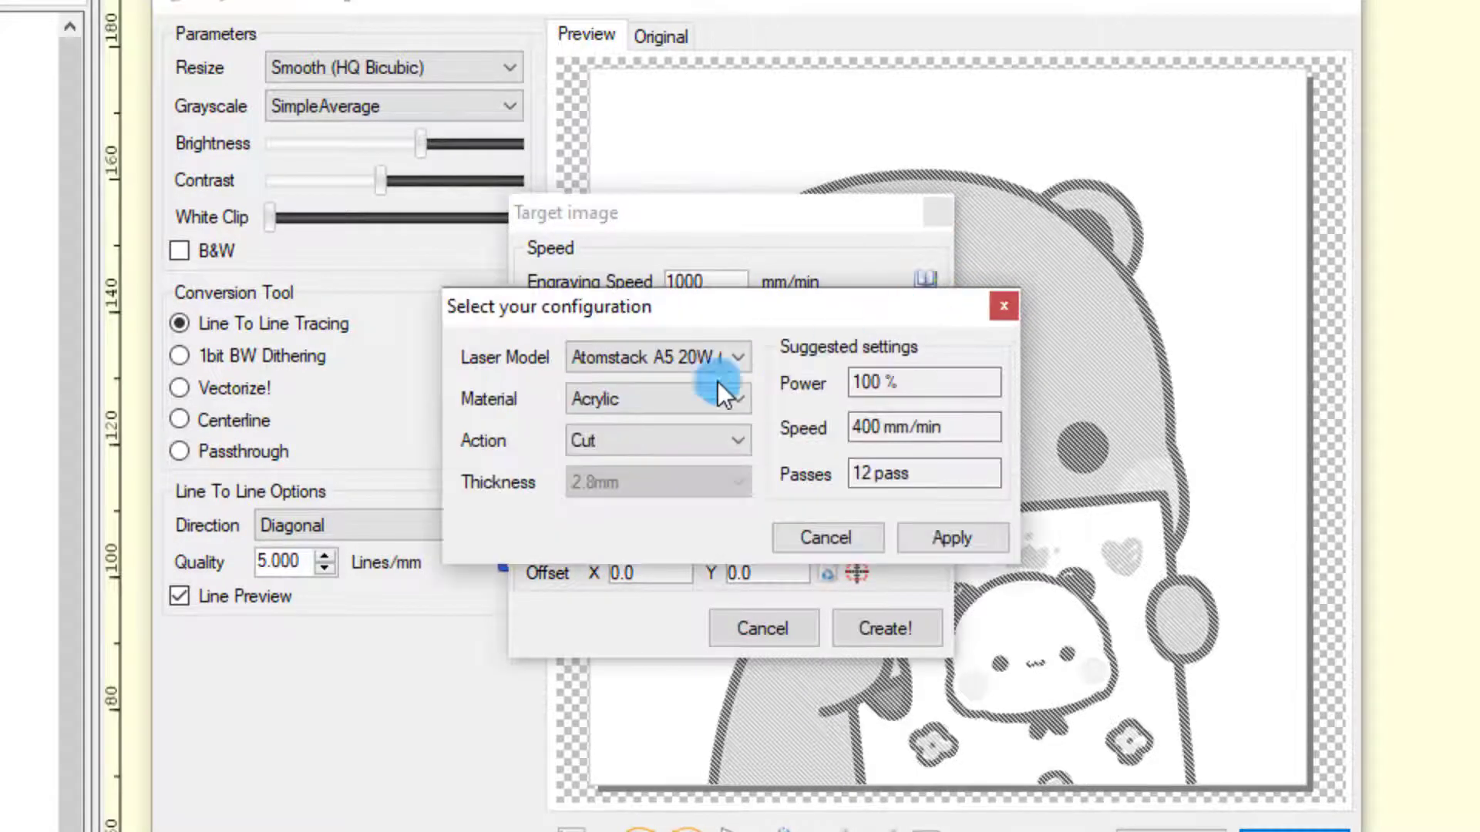
{"action": "left_click", "coordinate": [1003, 306]}
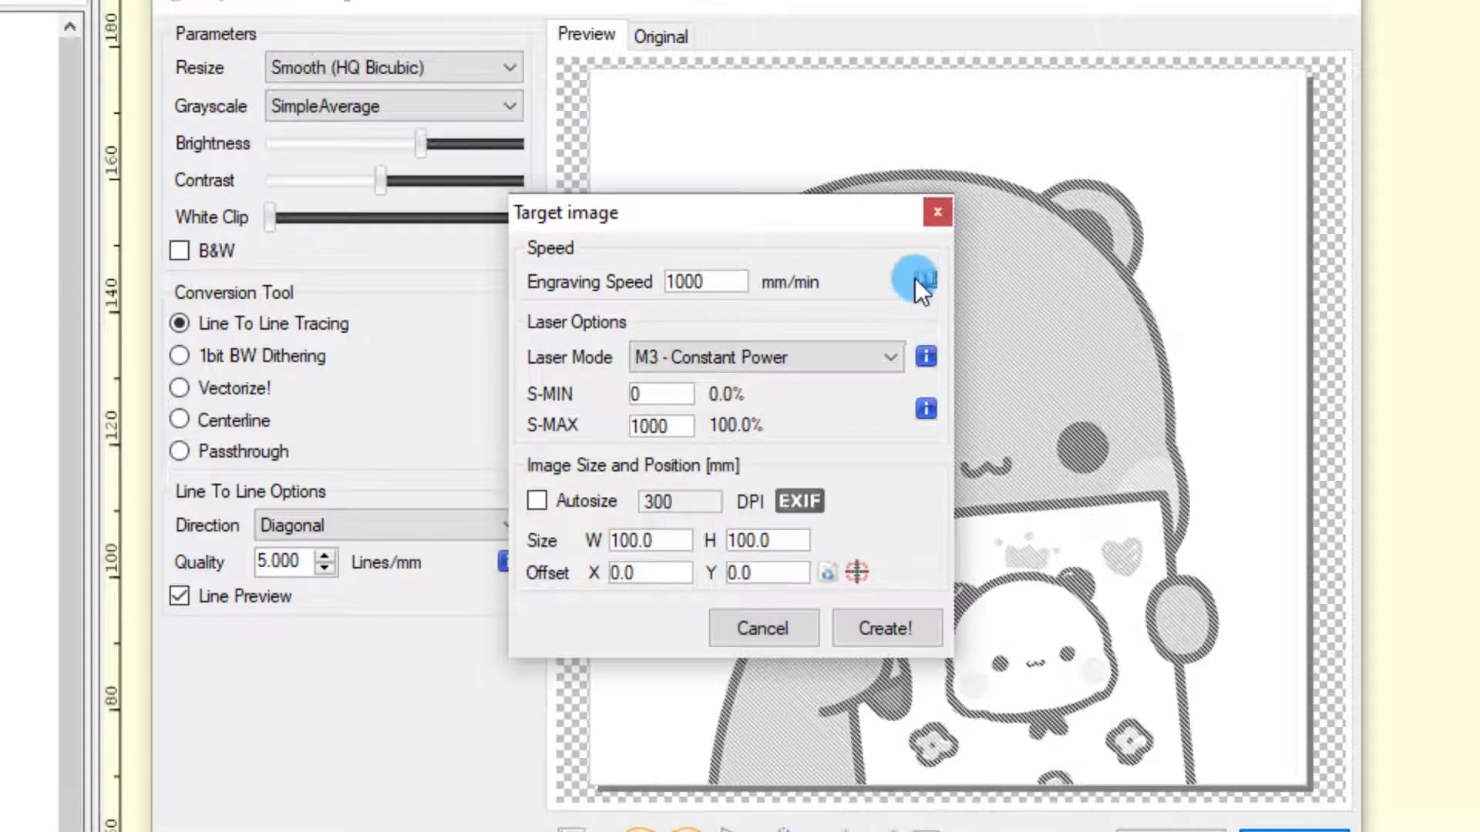
Apply the suggested laser settings for the Atomstack A5 20W with Hardwood as material and Engrave as action
{"action": "left_click", "coordinate": [926, 279]}
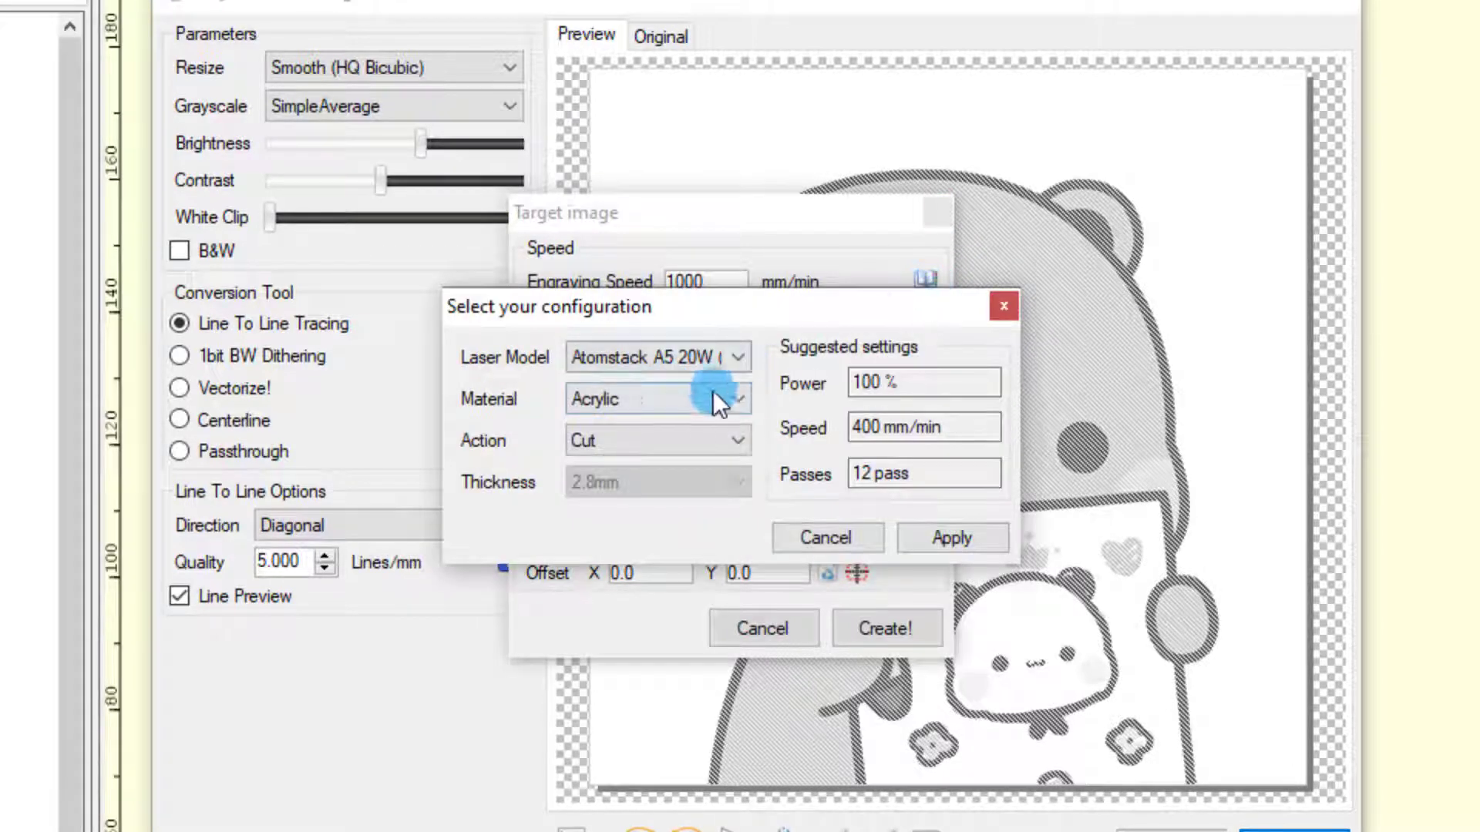
{"action": "left_click_drag", "start_coordinate": [907, 306], "coordinate": [885, 251]}
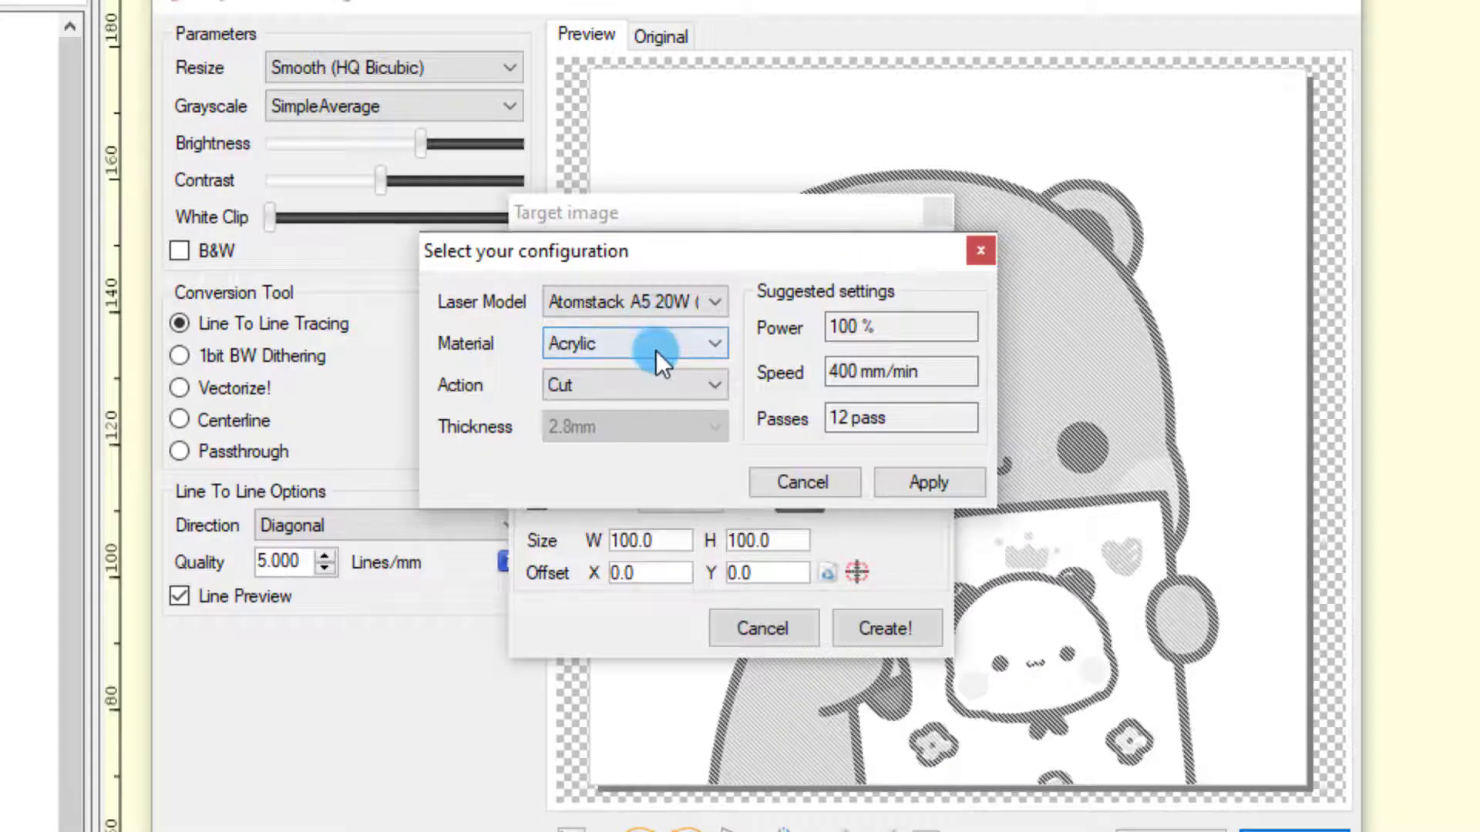
{"action": "left_click", "coordinate": [608, 346]}
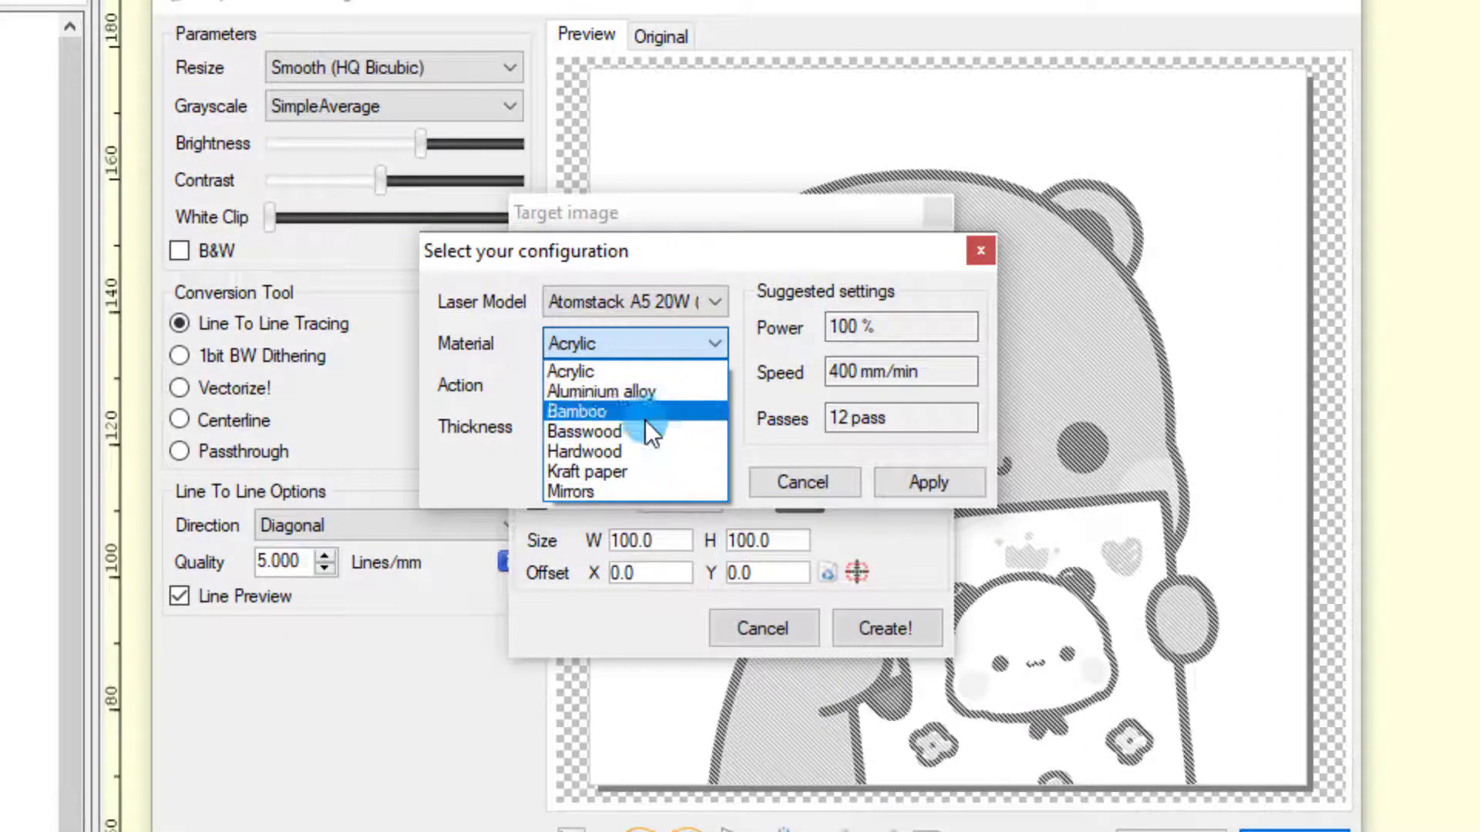
{"action": "left_click", "coordinate": [599, 450]}
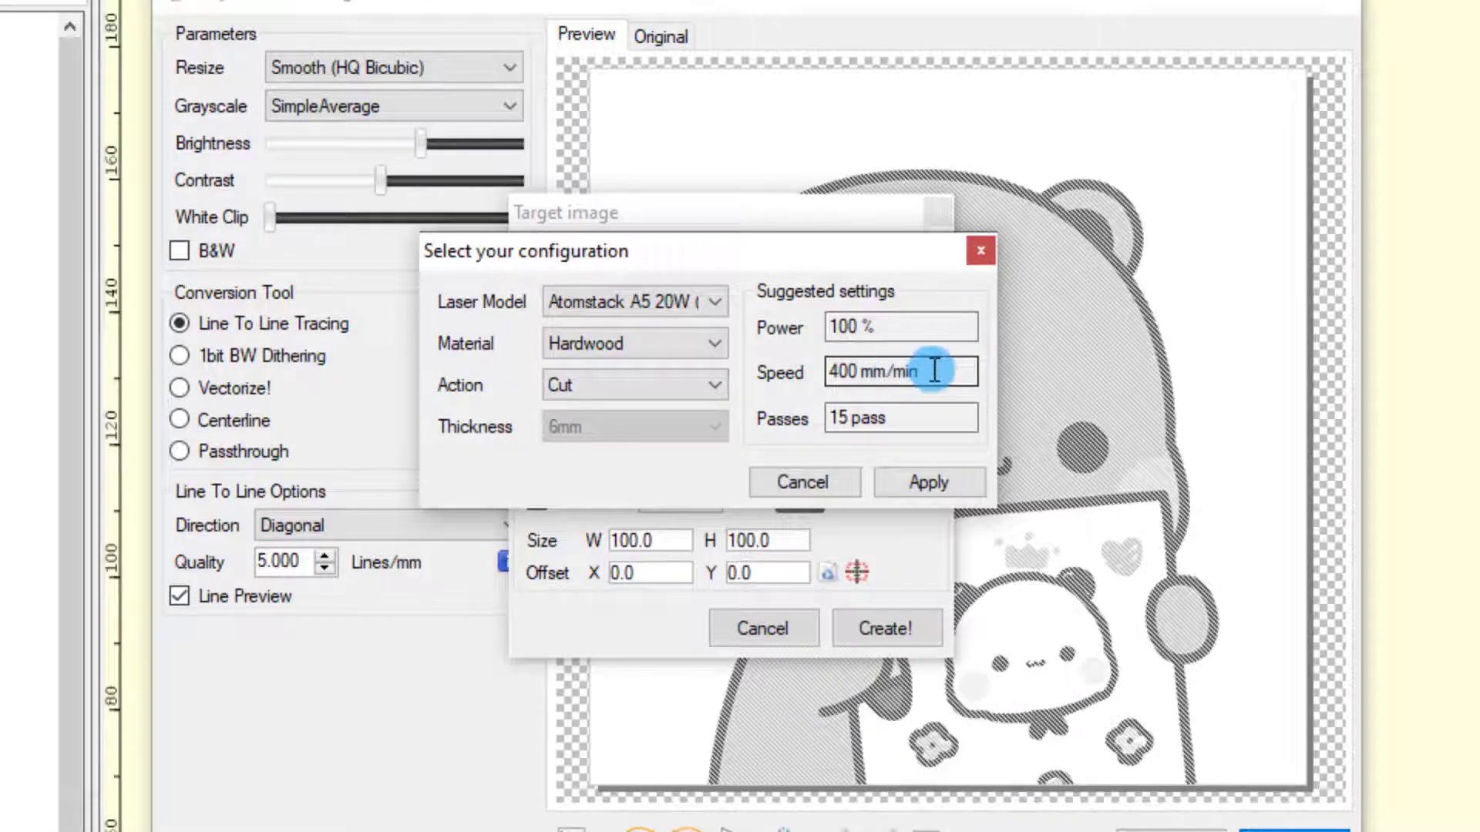
{"action": "left_click", "coordinate": [656, 387]}
{"action": "left_click", "coordinate": [606, 433]}
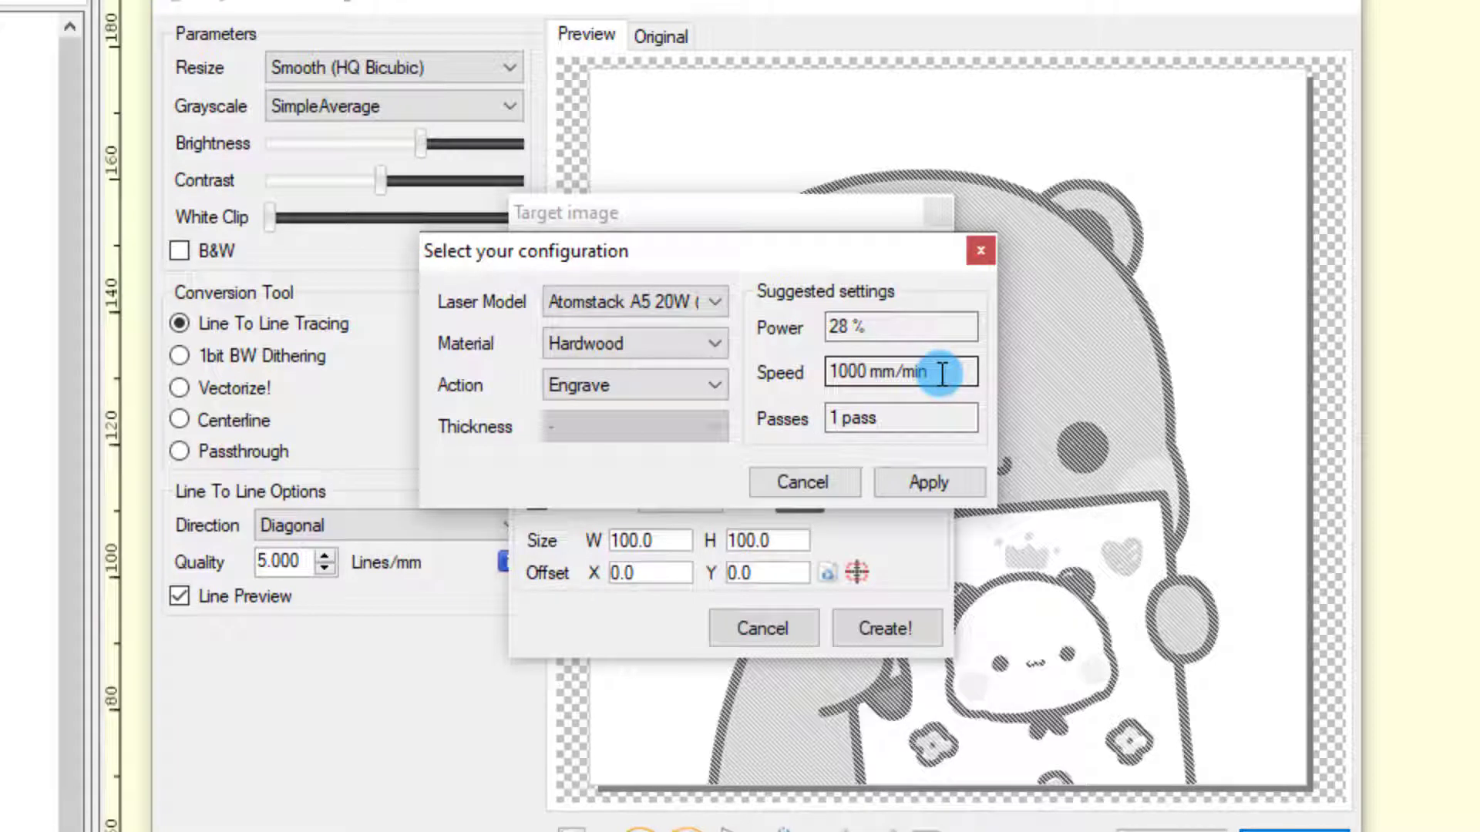
{"action": "left_click_drag", "start_coordinate": [877, 323], "coordinate": [766, 322]}
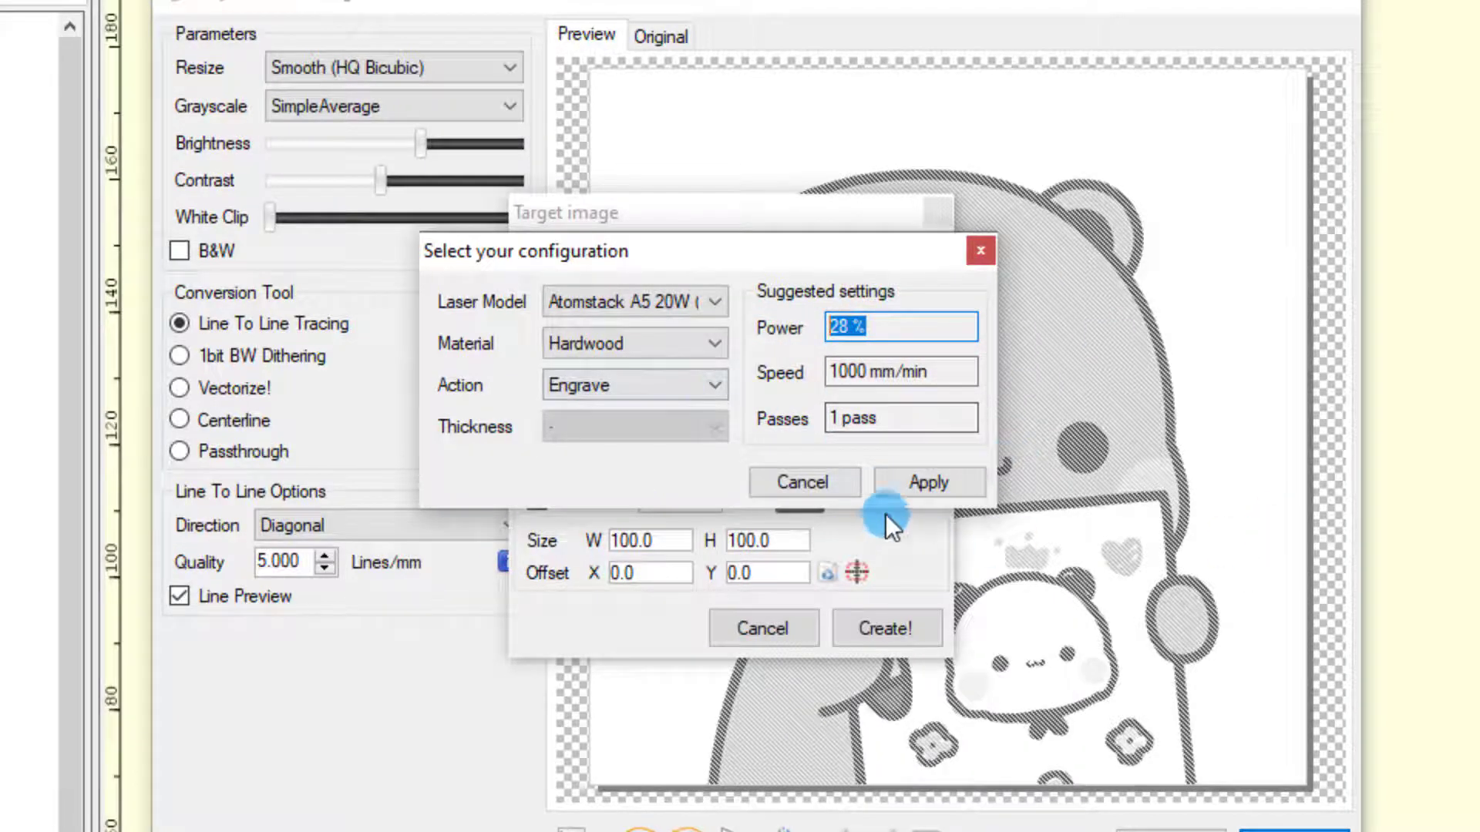
{"action": "left_click", "coordinate": [929, 481]}
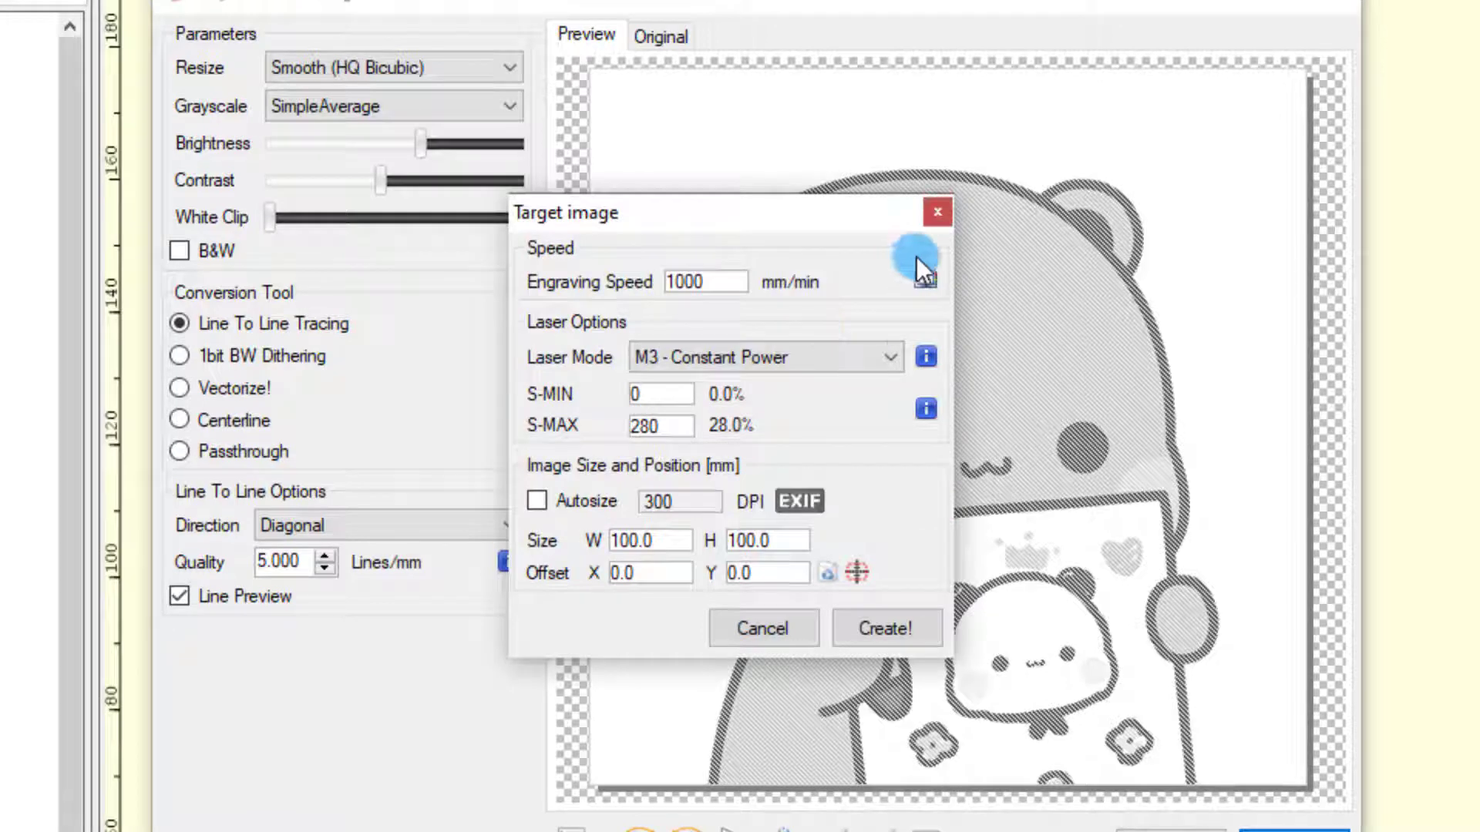
Set the engraving speed to 3000 mm/min
{"action": "left_click_drag", "start_coordinate": [698, 282], "coordinate": [665, 285]}
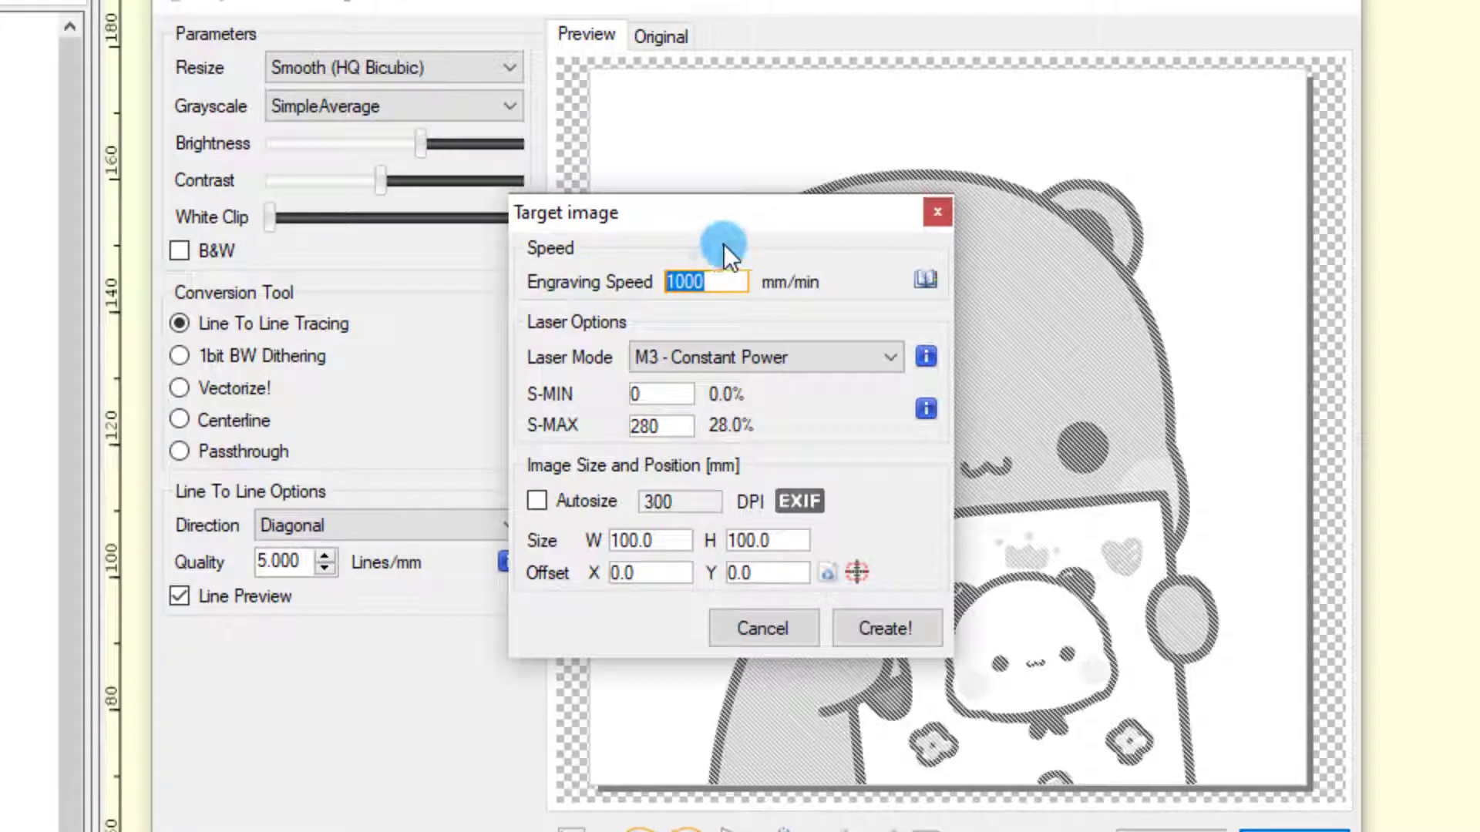
{"action": "type", "text": "3000"}
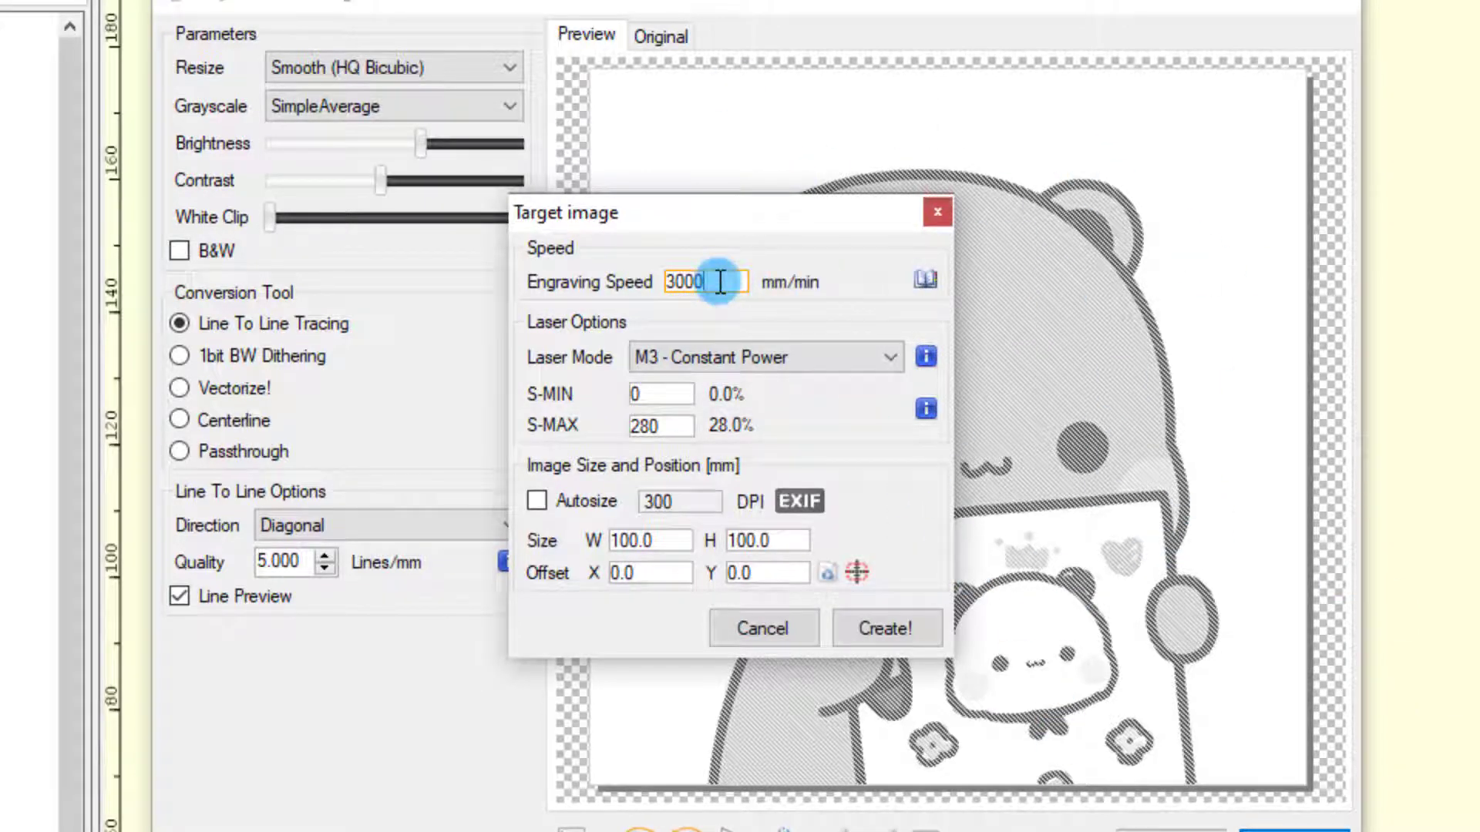
{"action": "left_click_drag", "start_coordinate": [722, 282], "coordinate": [634, 282]}
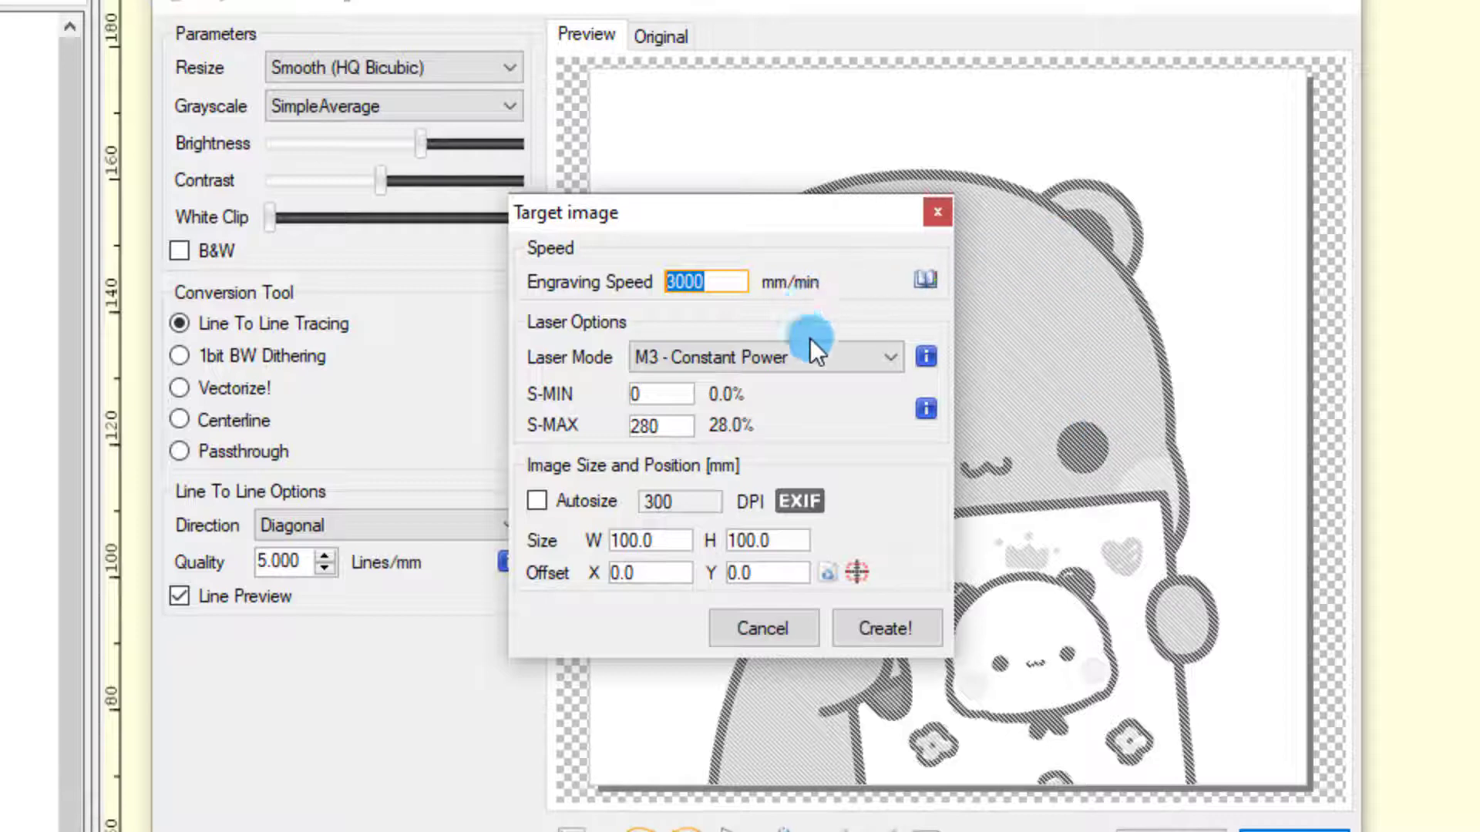
{"action": "left_click", "coordinate": [681, 282]}
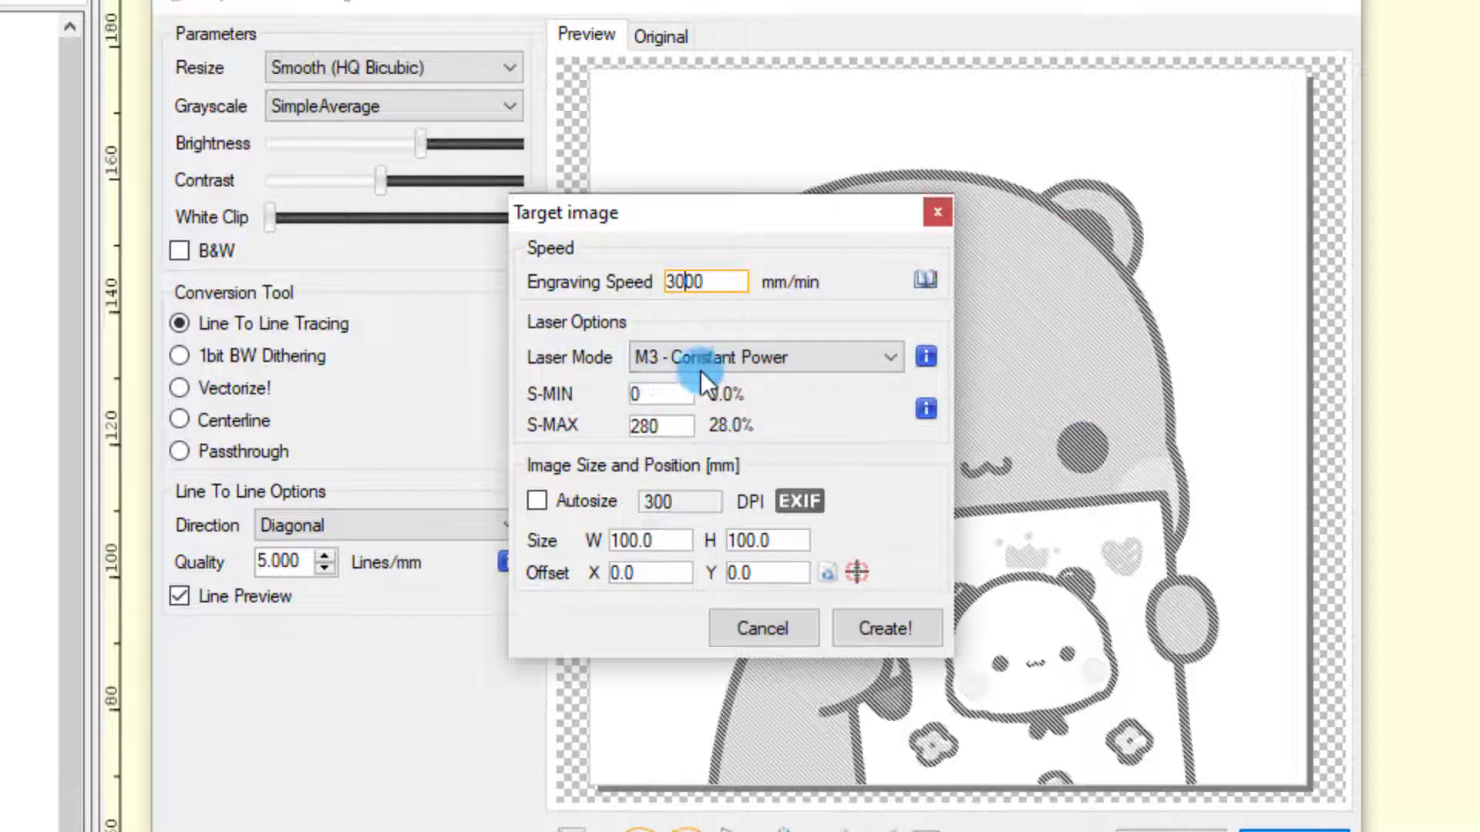
{"action": "left_click_drag", "start_coordinate": [714, 283], "coordinate": [572, 279]}
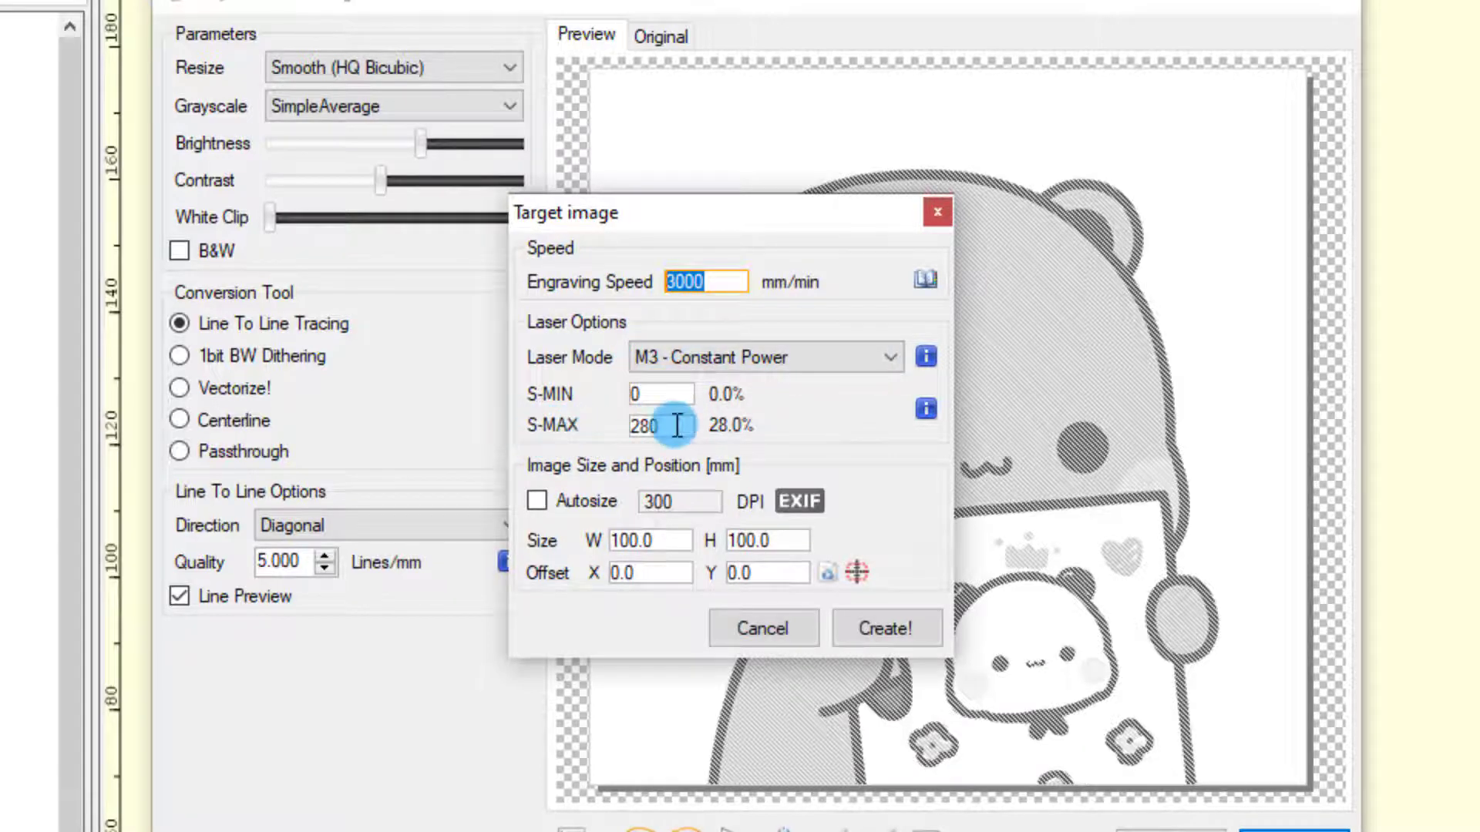
Try an S-MAX laser power value of 1000
{"action": "double_click", "coordinate": [654, 428]}
{"action": "double_click", "coordinate": [654, 428]}
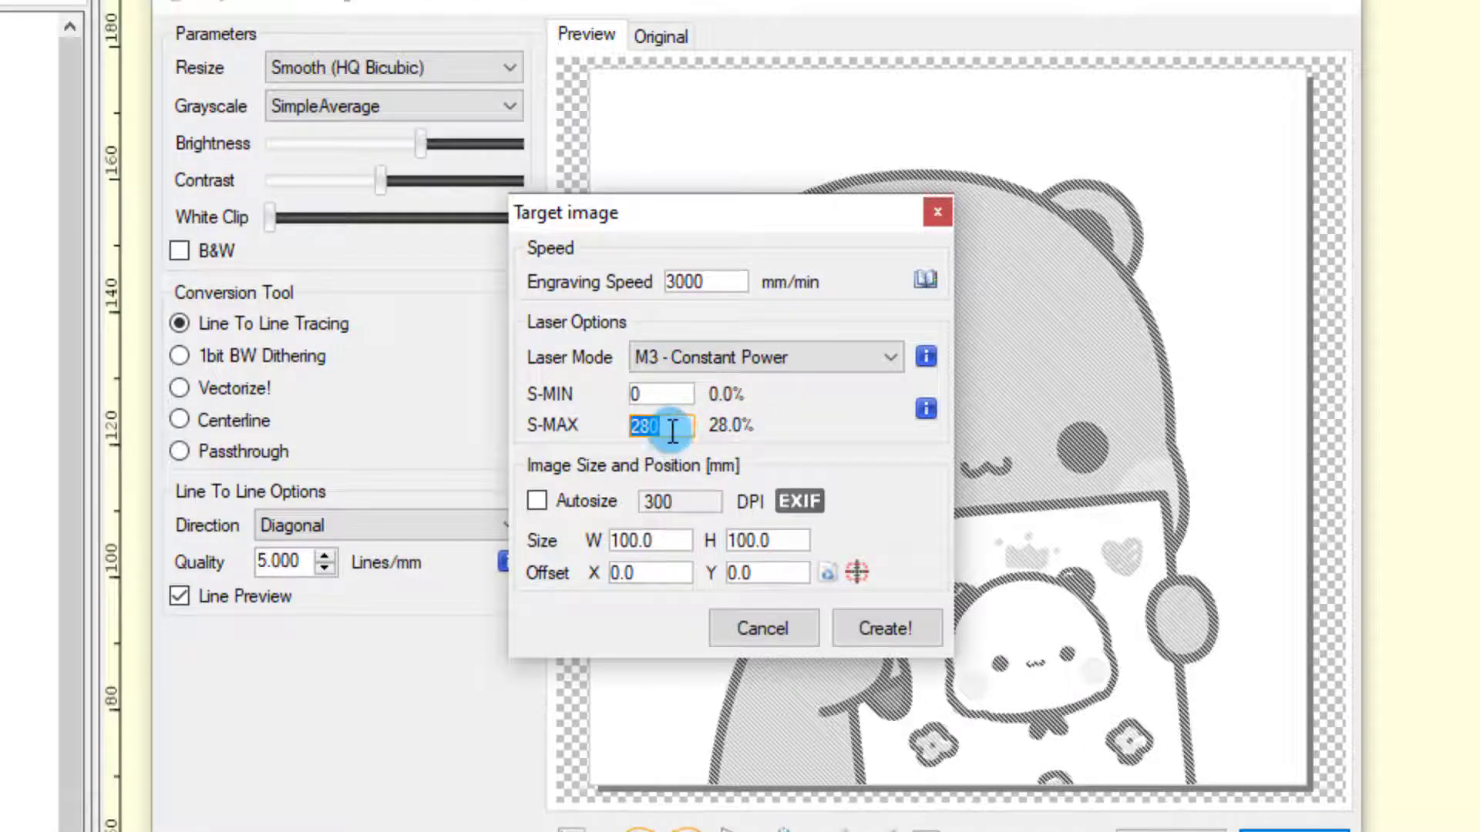
{"action": "type", "text": "1000"}
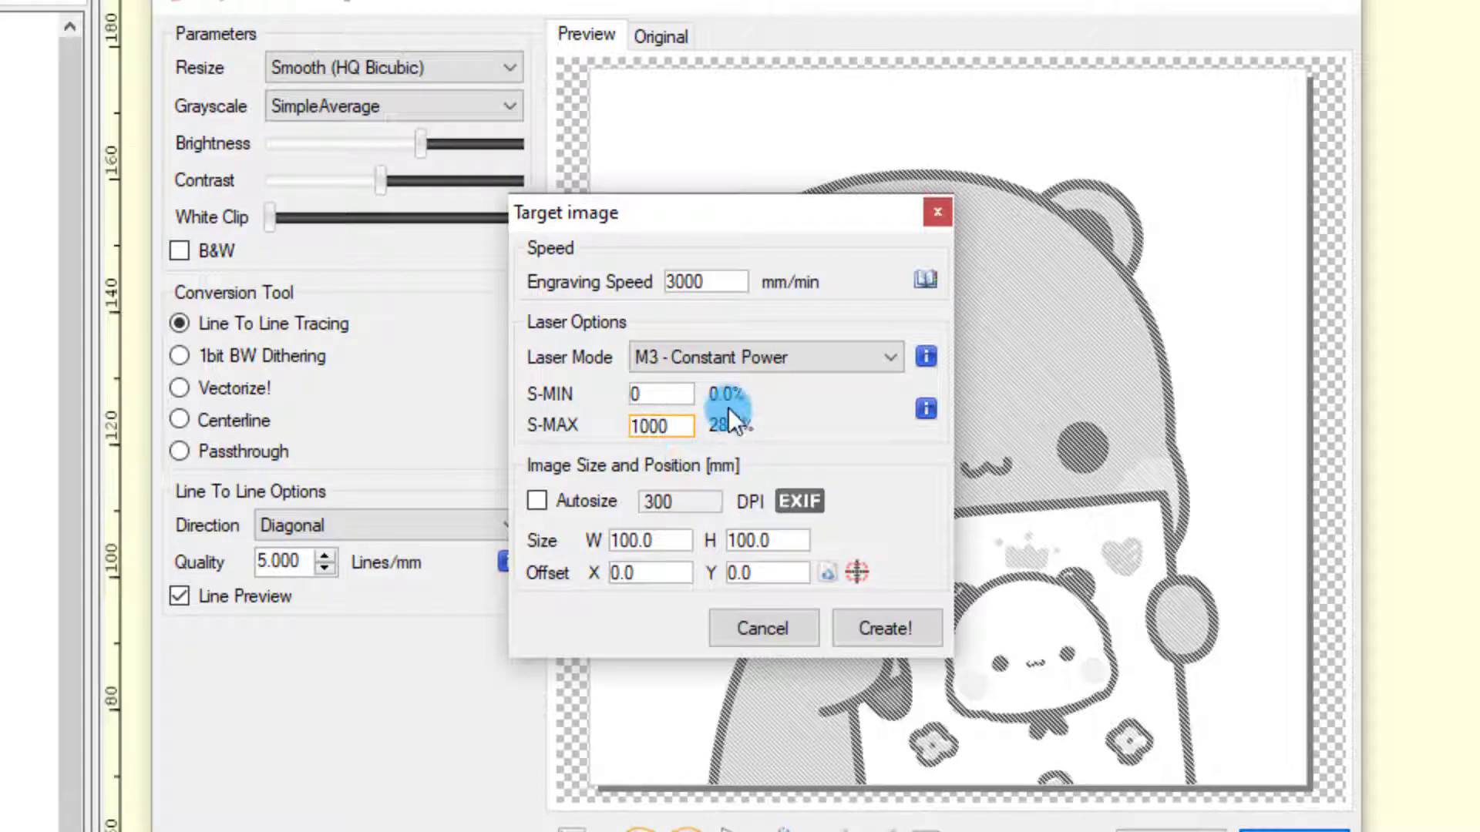
{"action": "key", "text": "Tab"}
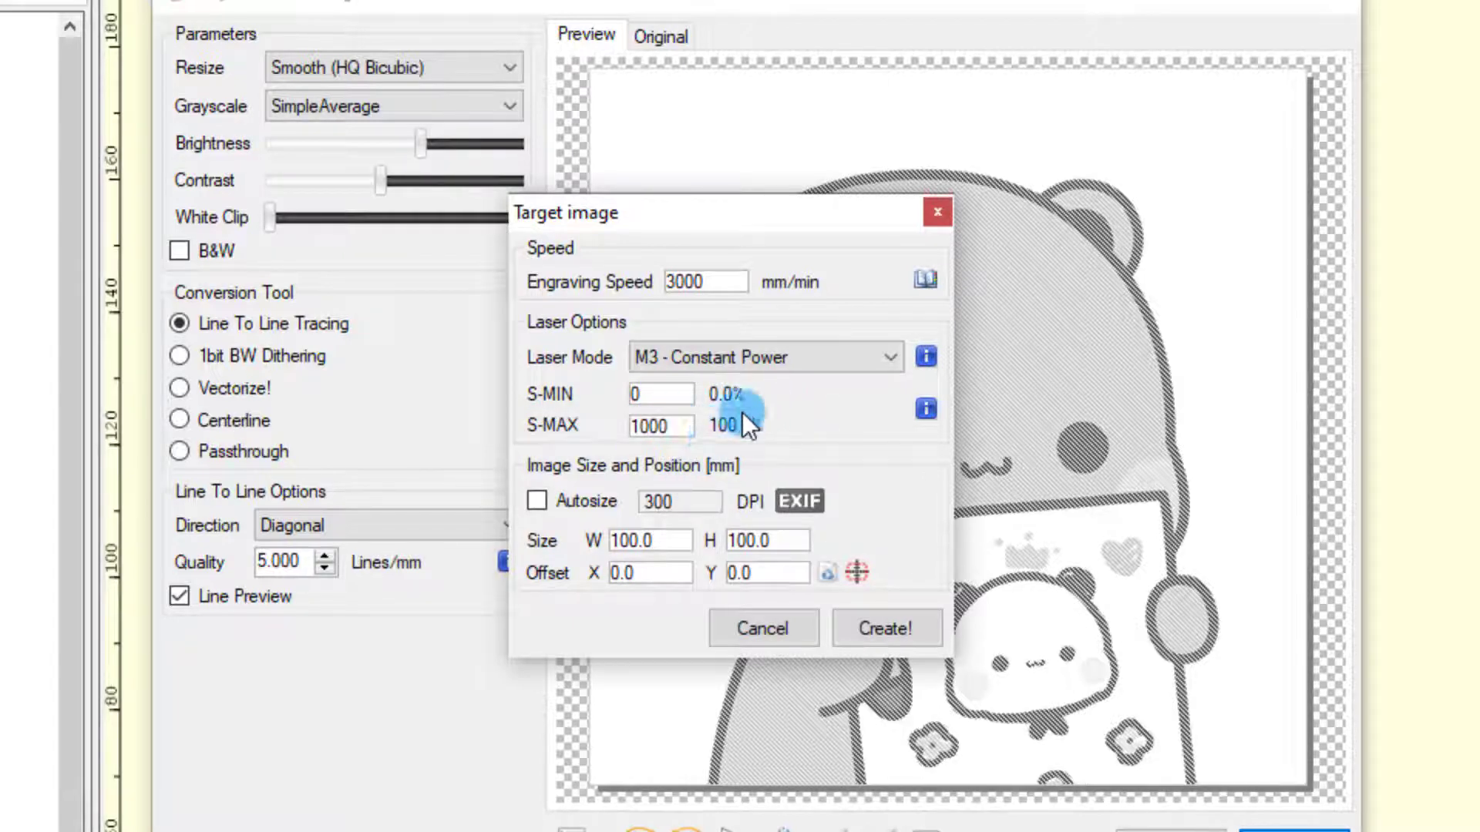
Set the S-MAX laser power value to 800
{"action": "left_click_drag", "start_coordinate": [663, 426], "coordinate": [515, 432]}
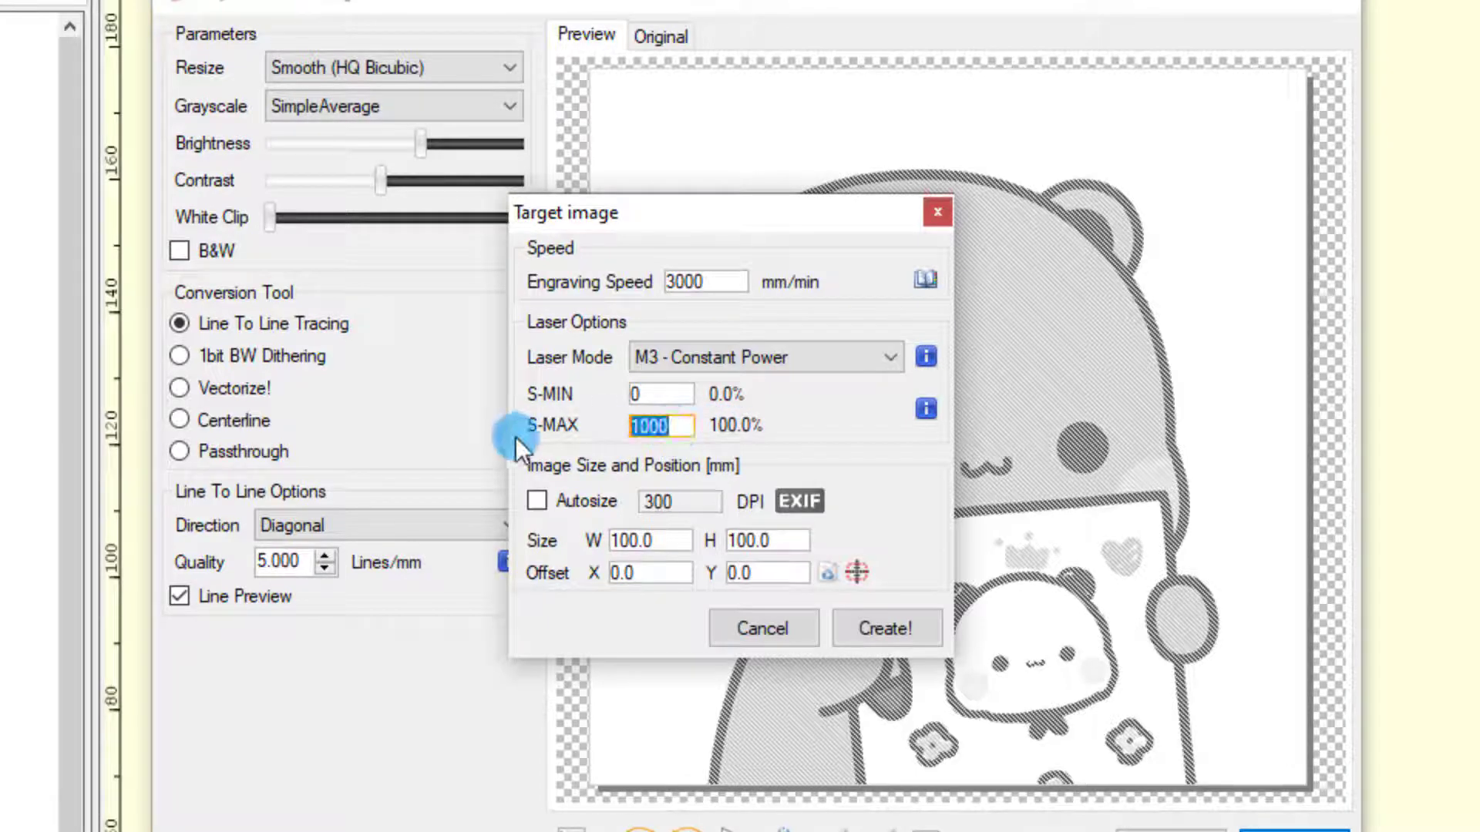
{"action": "type", "text": "8"}
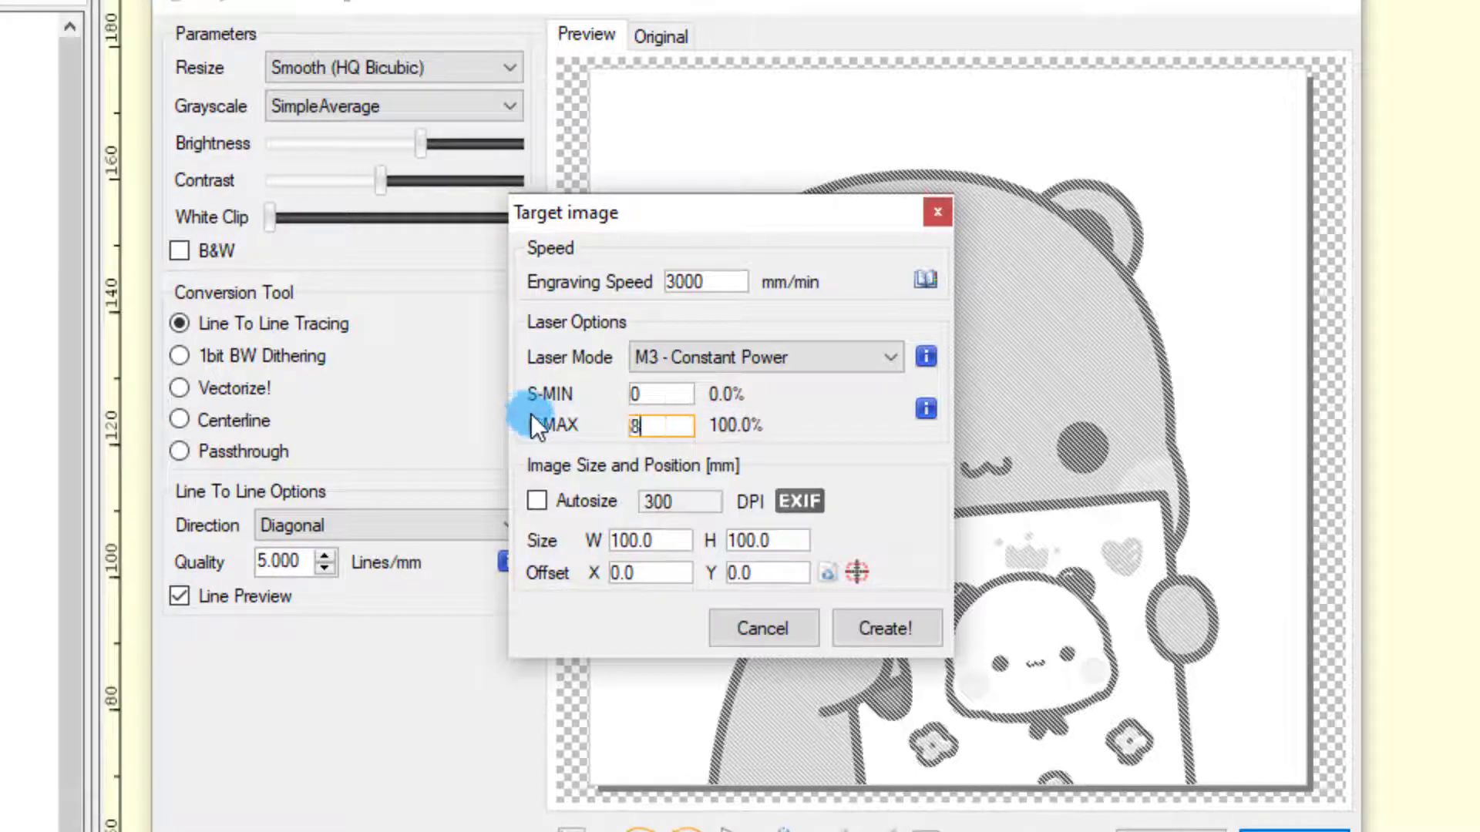
{"action": "type", "text": "00"}
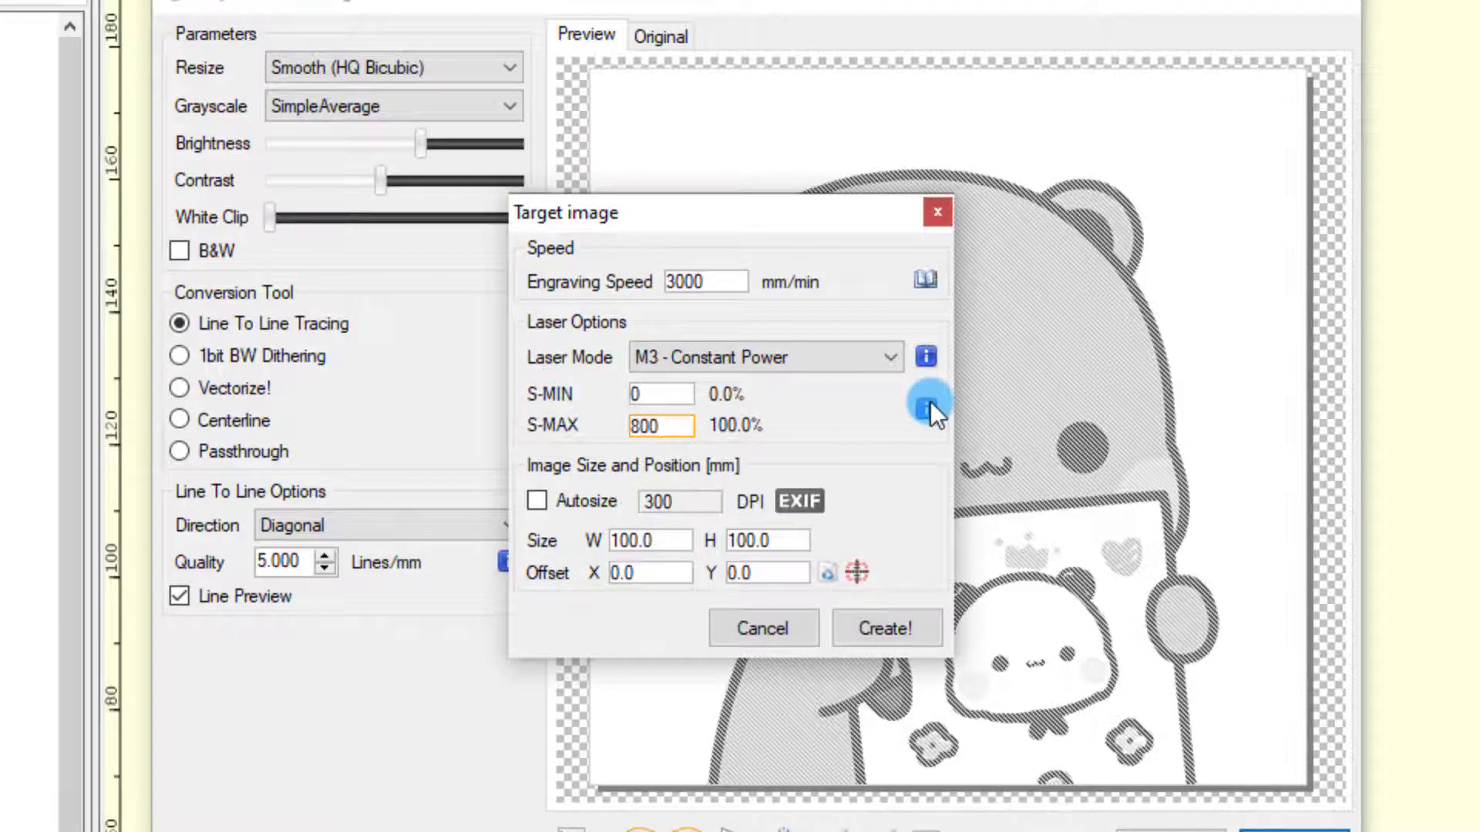
{"action": "left_click", "coordinate": [641, 243]}
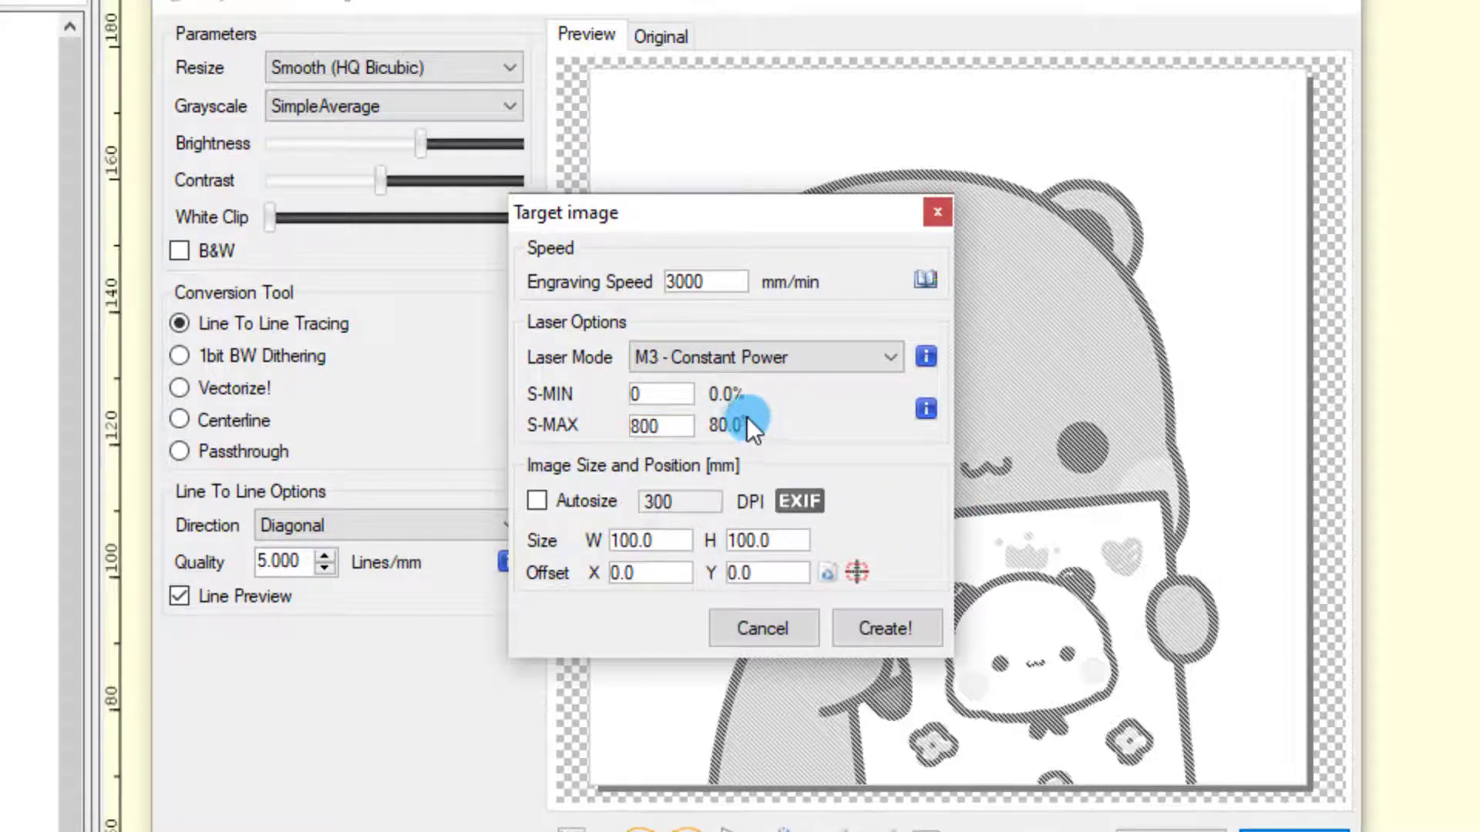
{"action": "double_click", "coordinate": [732, 282]}
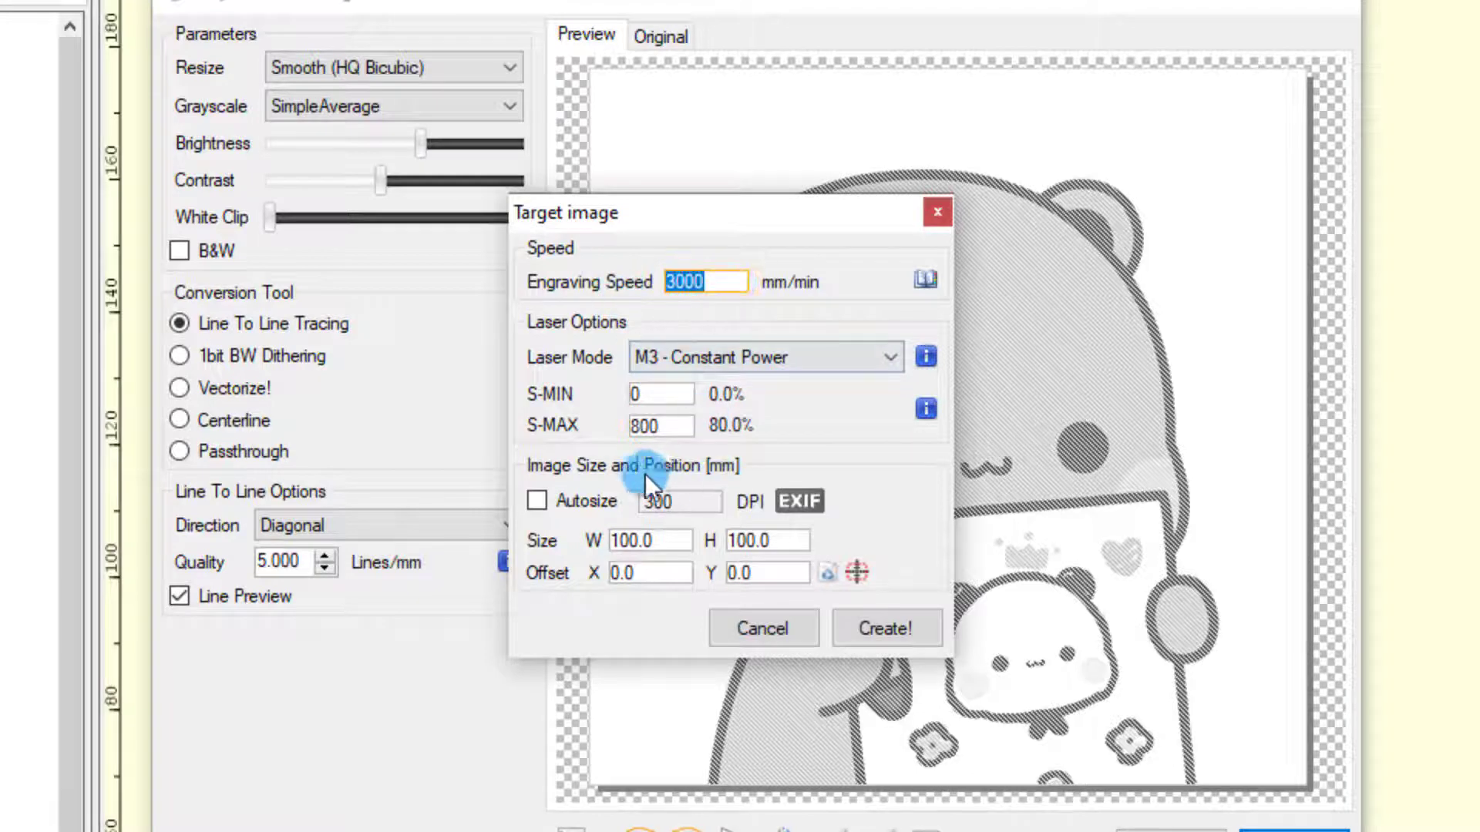
{"action": "double_click", "coordinate": [659, 425]}
{"action": "double_click", "coordinate": [662, 280]}
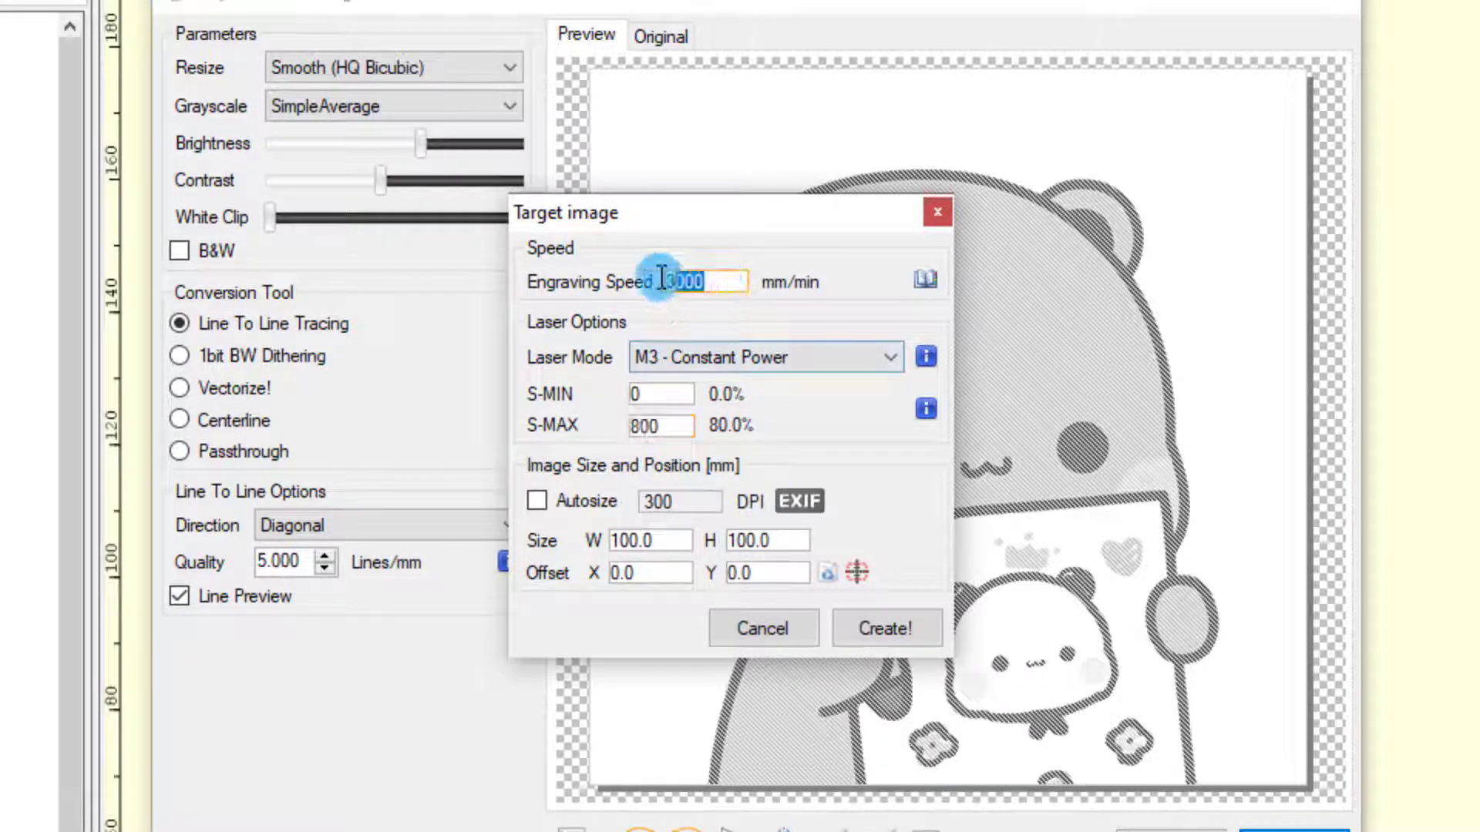
{"action": "double_click", "coordinate": [654, 426]}
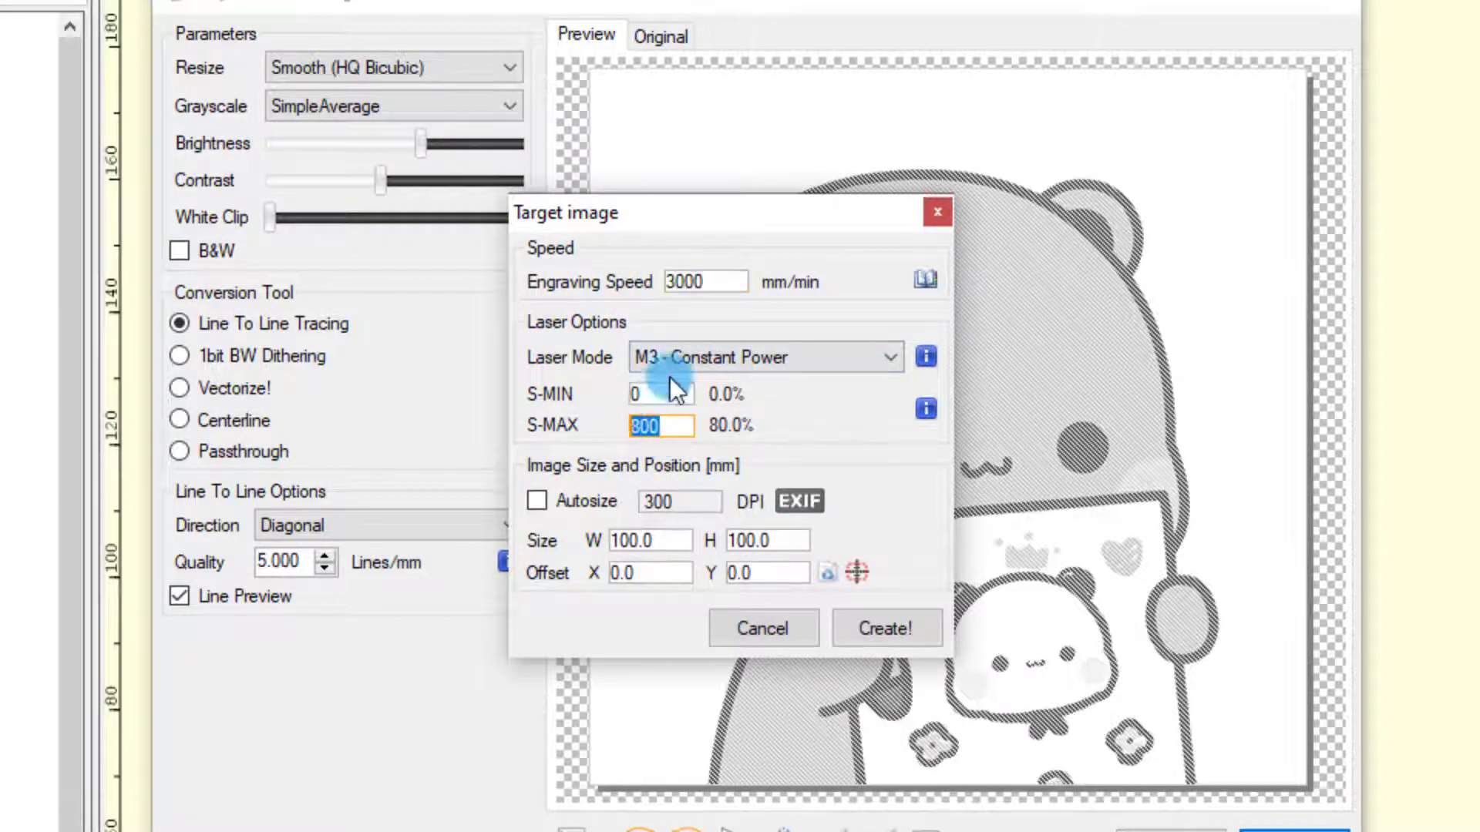
Set the engraving speed in the target image settings to 2000 mm/min
{"action": "double_click", "coordinate": [679, 281]}
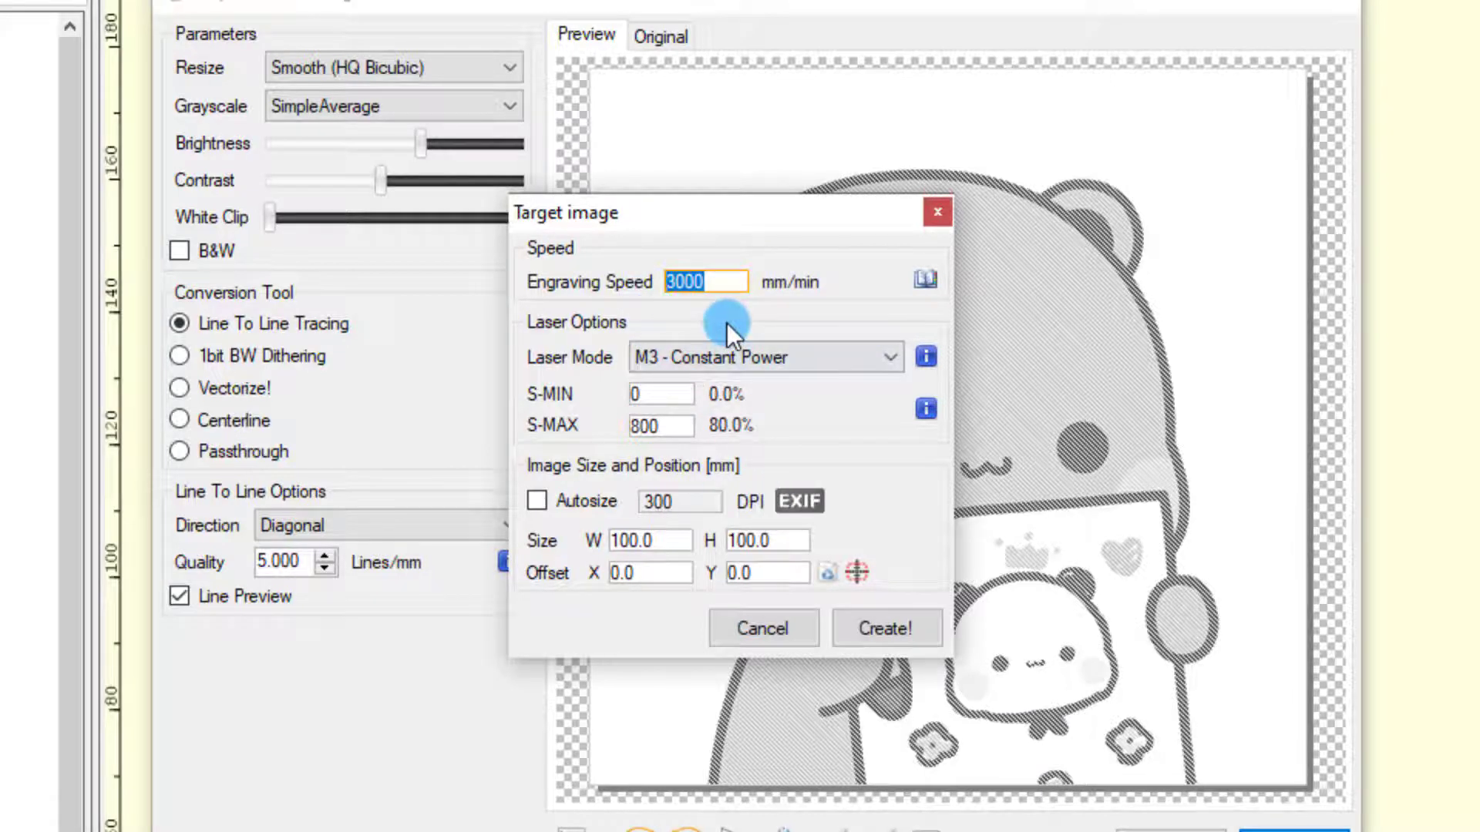
{"action": "type", "text": "2000"}
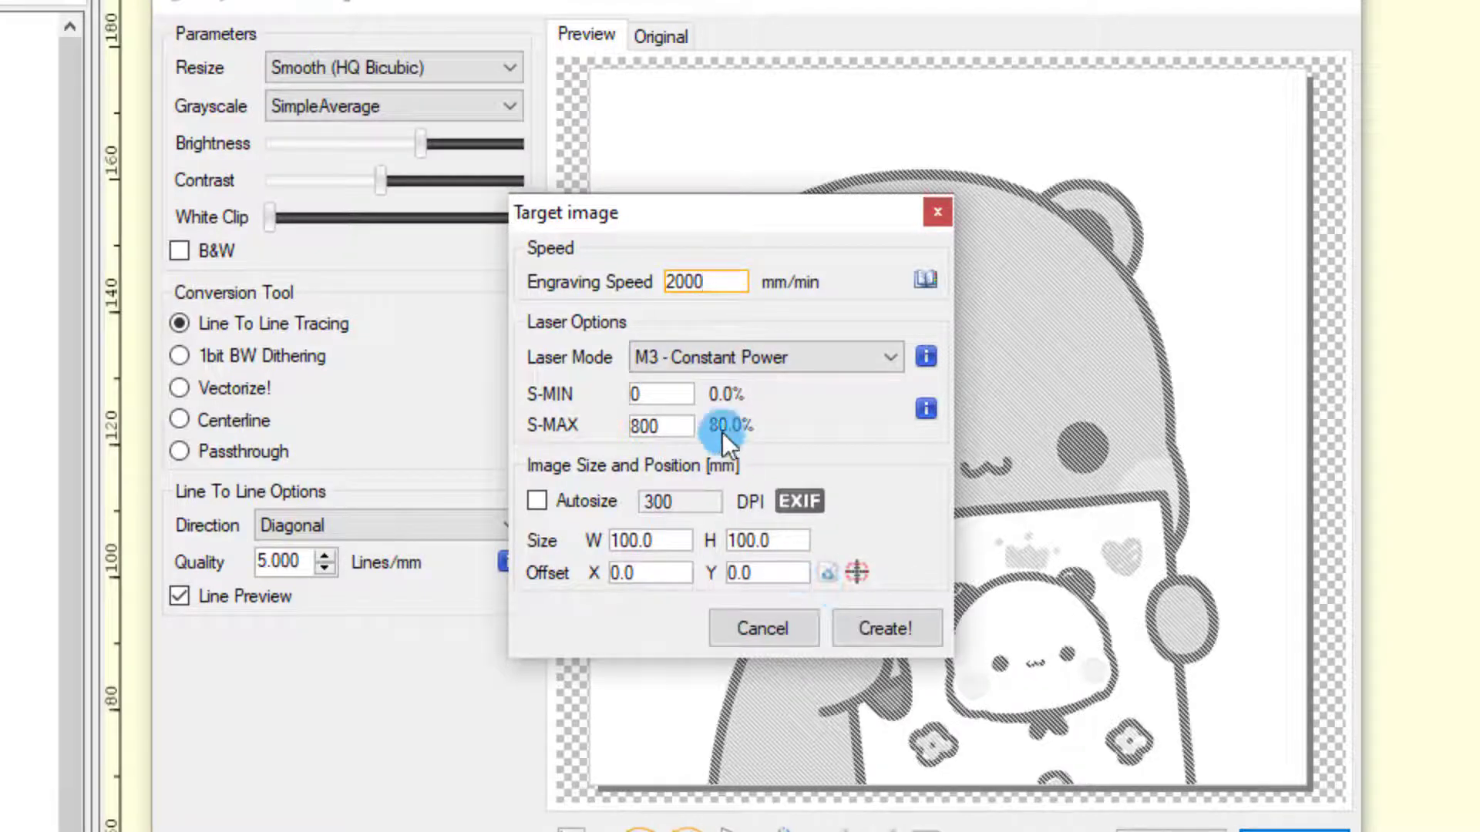
{"action": "left_click_drag", "start_coordinate": [659, 426], "coordinate": [589, 428]}
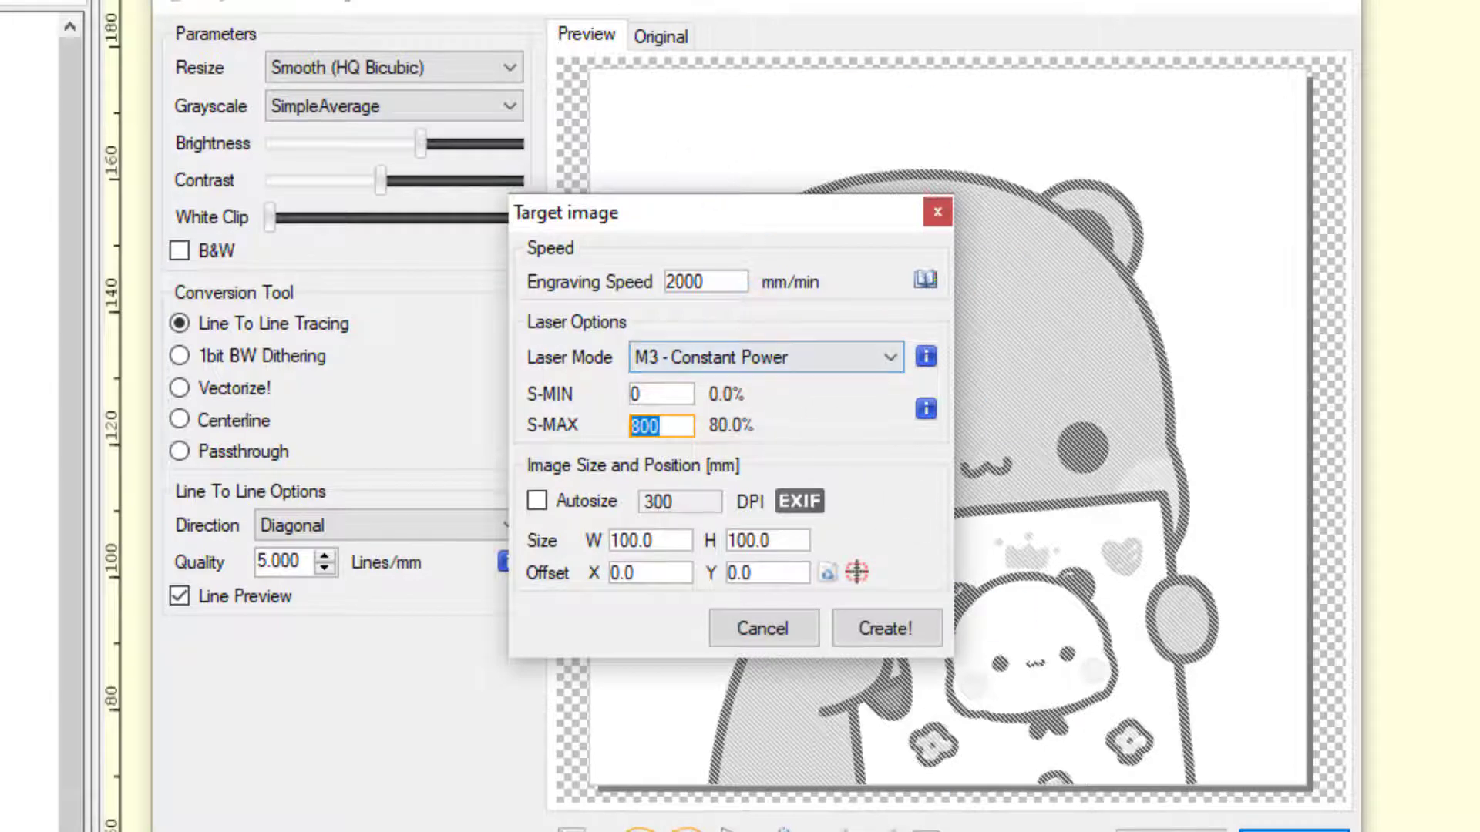
{"action": "double_click", "coordinate": [667, 281]}
{"action": "double_click", "coordinate": [664, 425]}
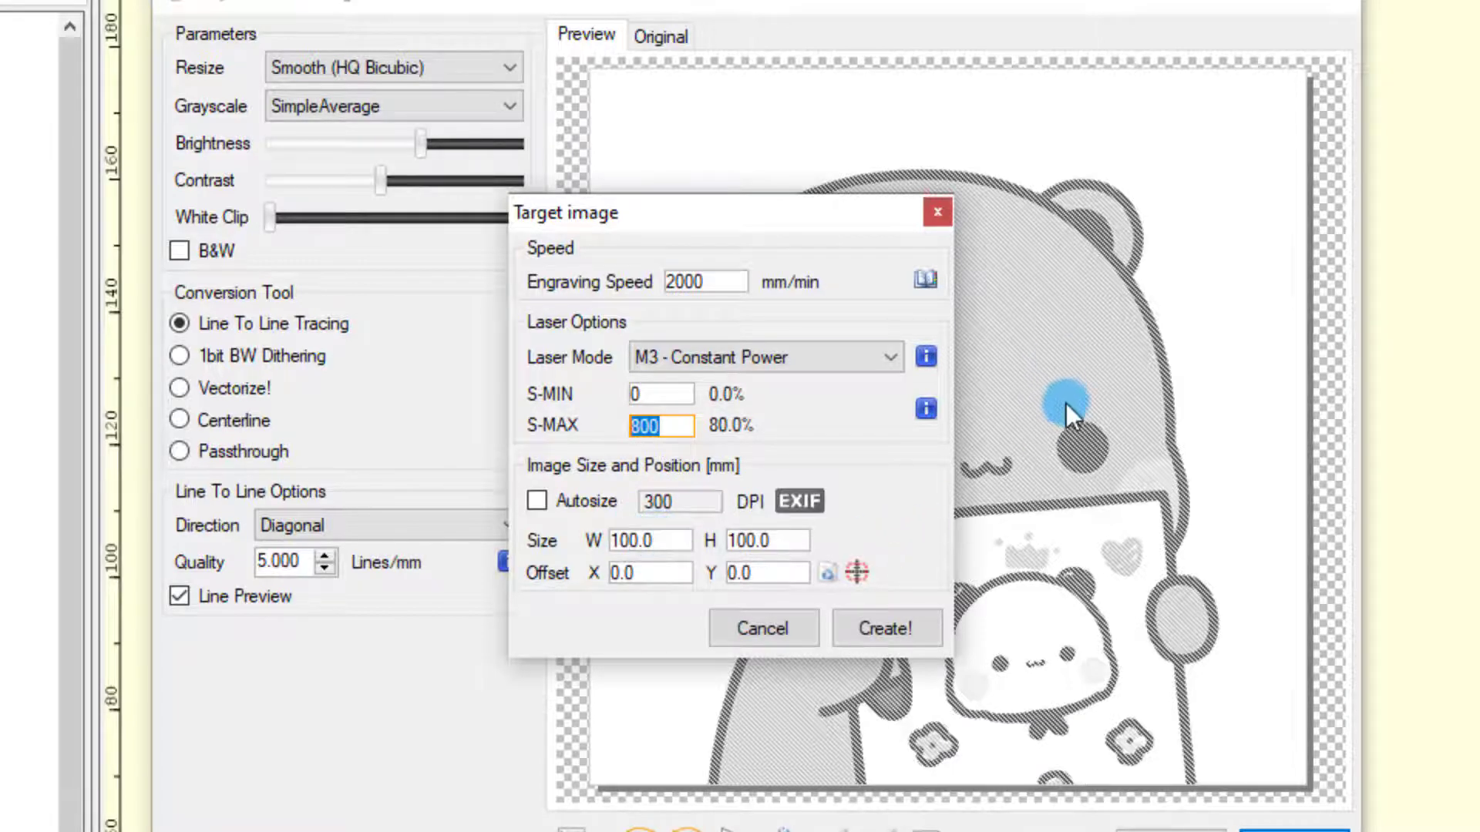
Review the target width and create the engraving job from the image with these settings
{"action": "left_click_drag", "start_coordinate": [670, 541], "coordinate": [614, 540]}
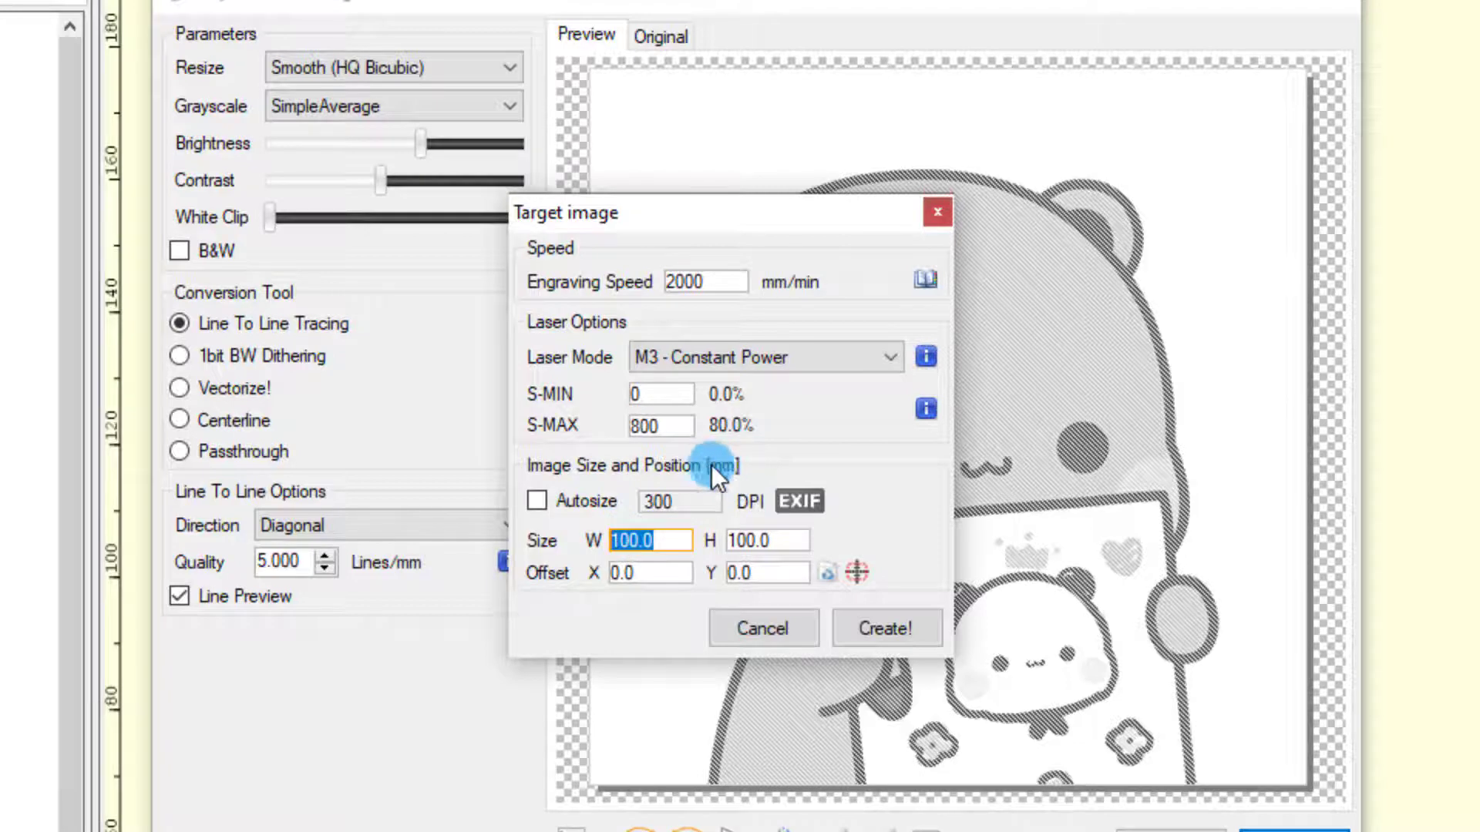
{"action": "left_click_drag", "start_coordinate": [664, 540], "coordinate": [600, 549]}
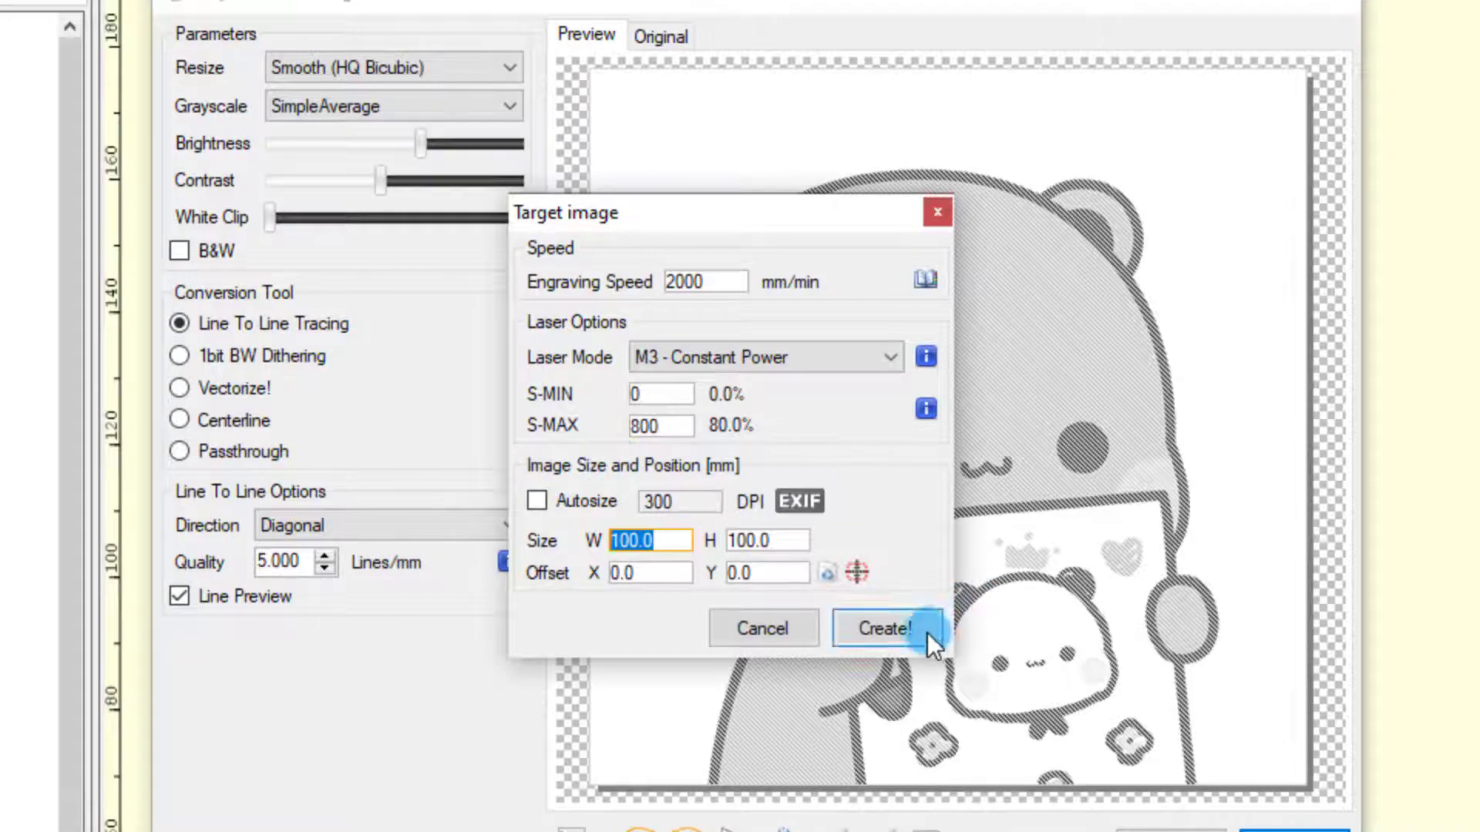
{"action": "left_click", "coordinate": [887, 628]}
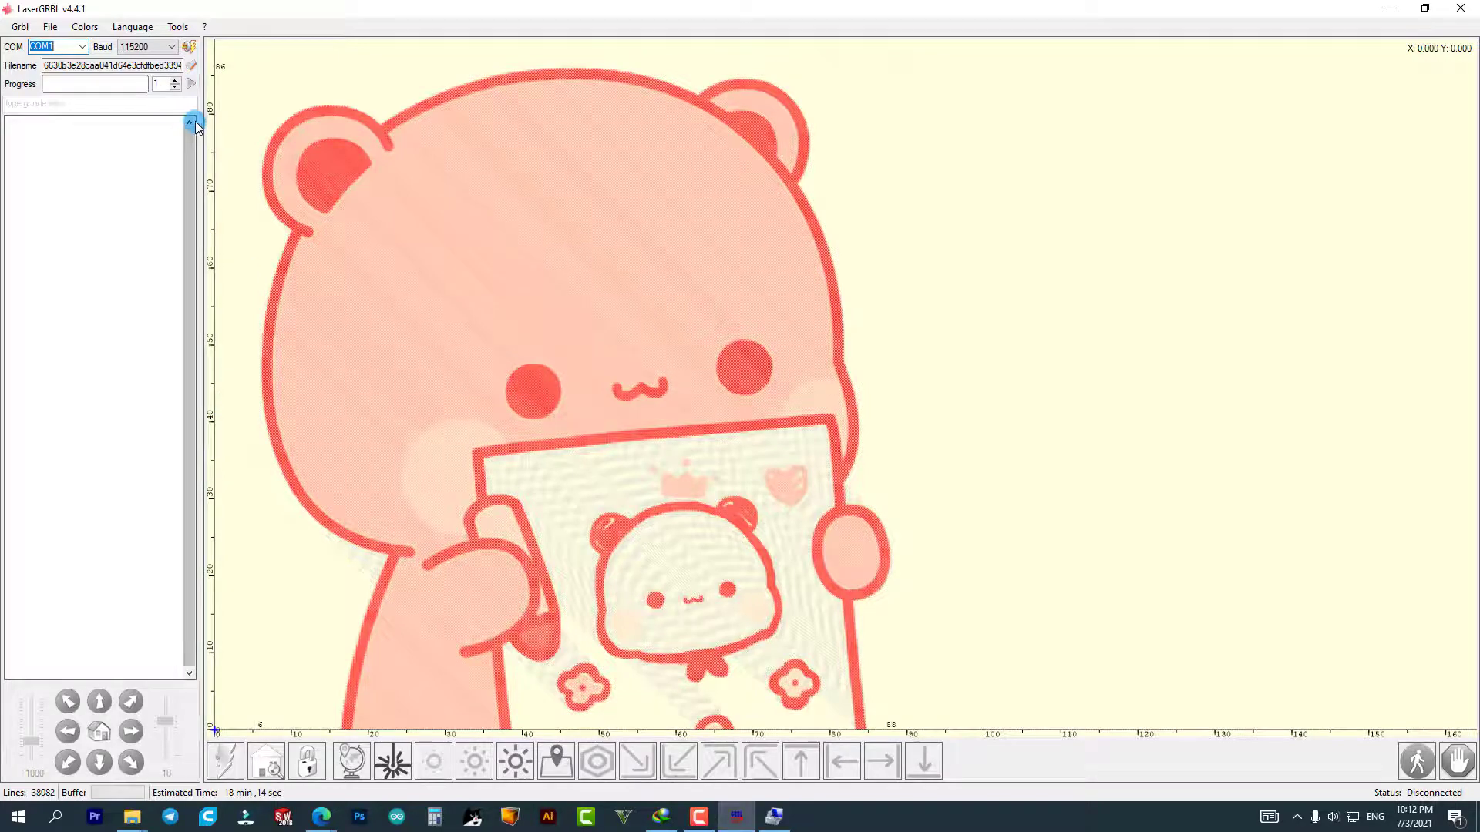
Examine the multiple-passes setting and the machine controls for the laser, the engraving boundary and stopping the job
{"action": "left_click", "coordinate": [162, 83]}
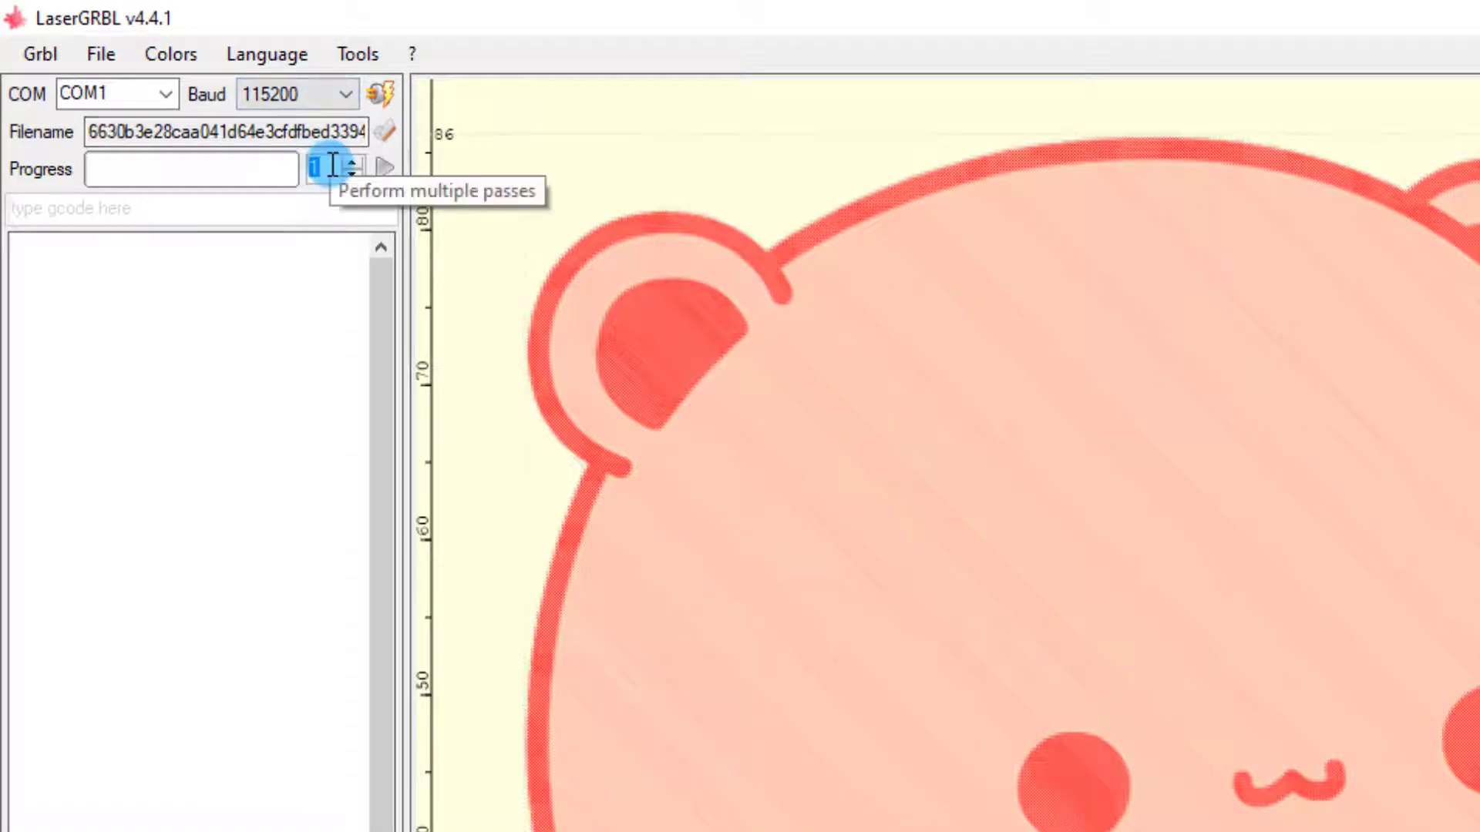
{"action": "left_click_drag", "start_coordinate": [312, 170], "coordinate": [339, 179]}
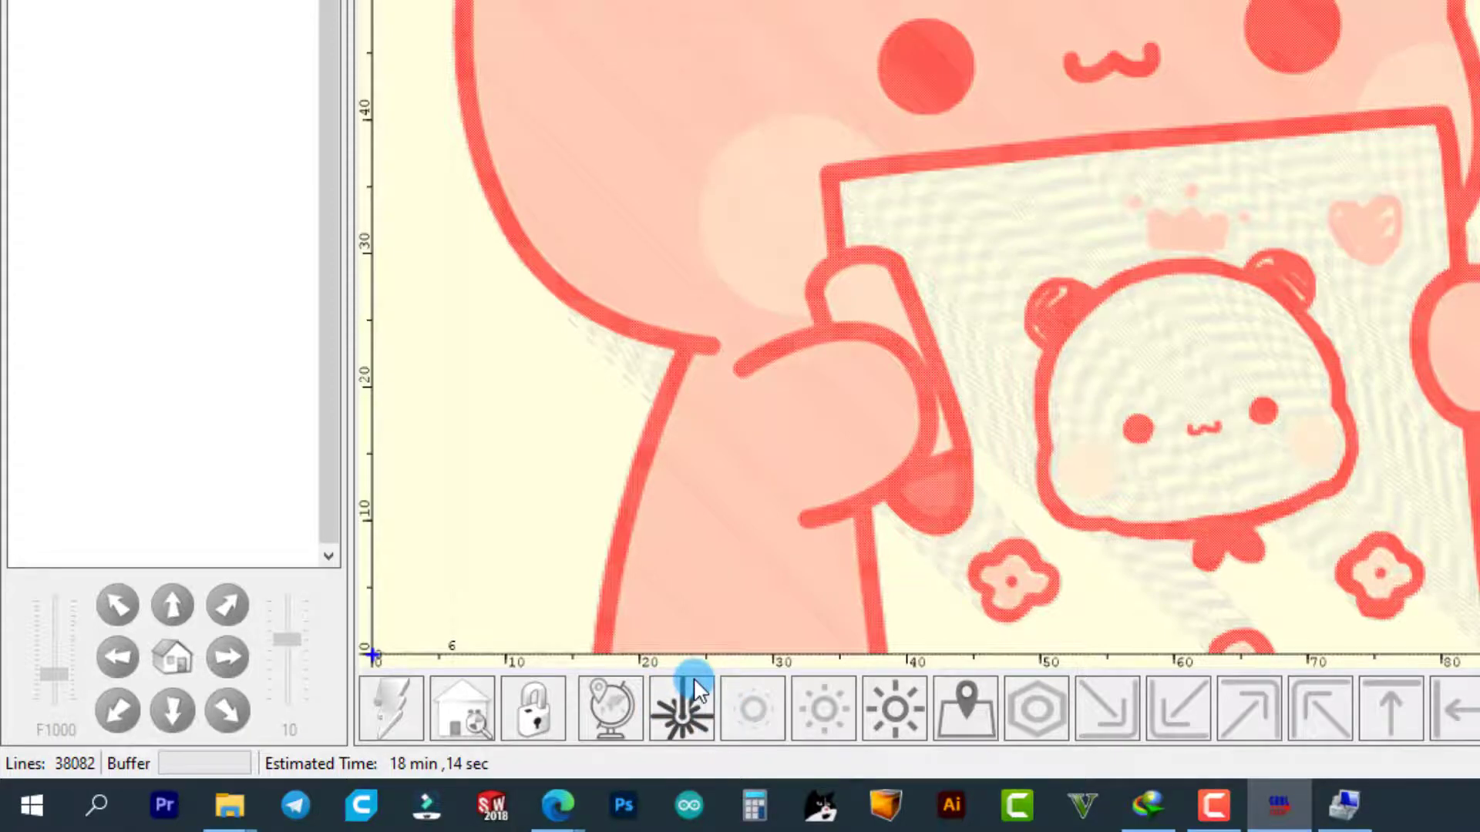
{"action": "left_click", "coordinate": [703, 721]}
{"action": "left_click", "coordinate": [681, 732]}
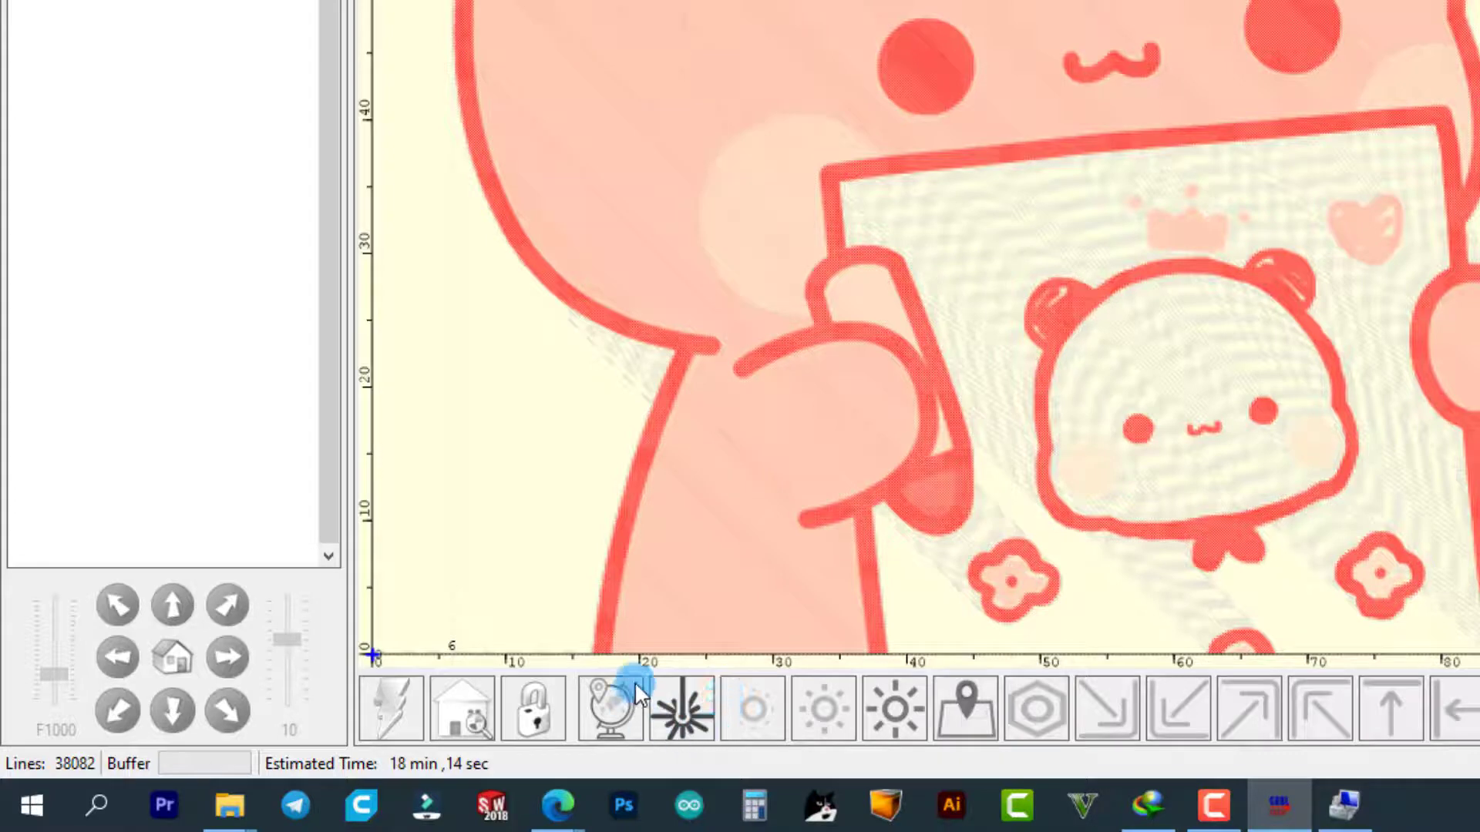
{"action": "left_click", "coordinate": [681, 706]}
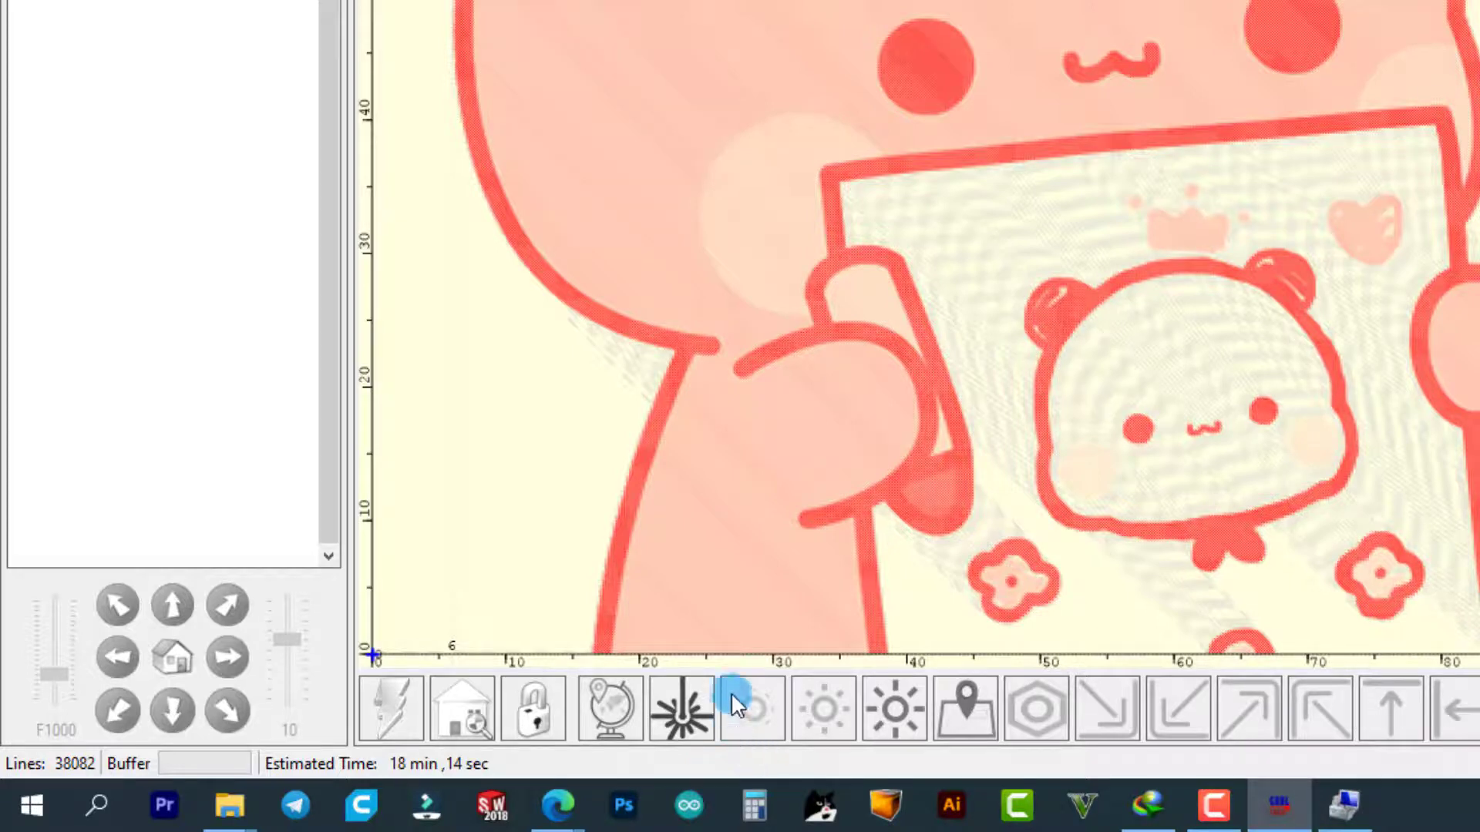
{"action": "left_click", "coordinate": [613, 699]}
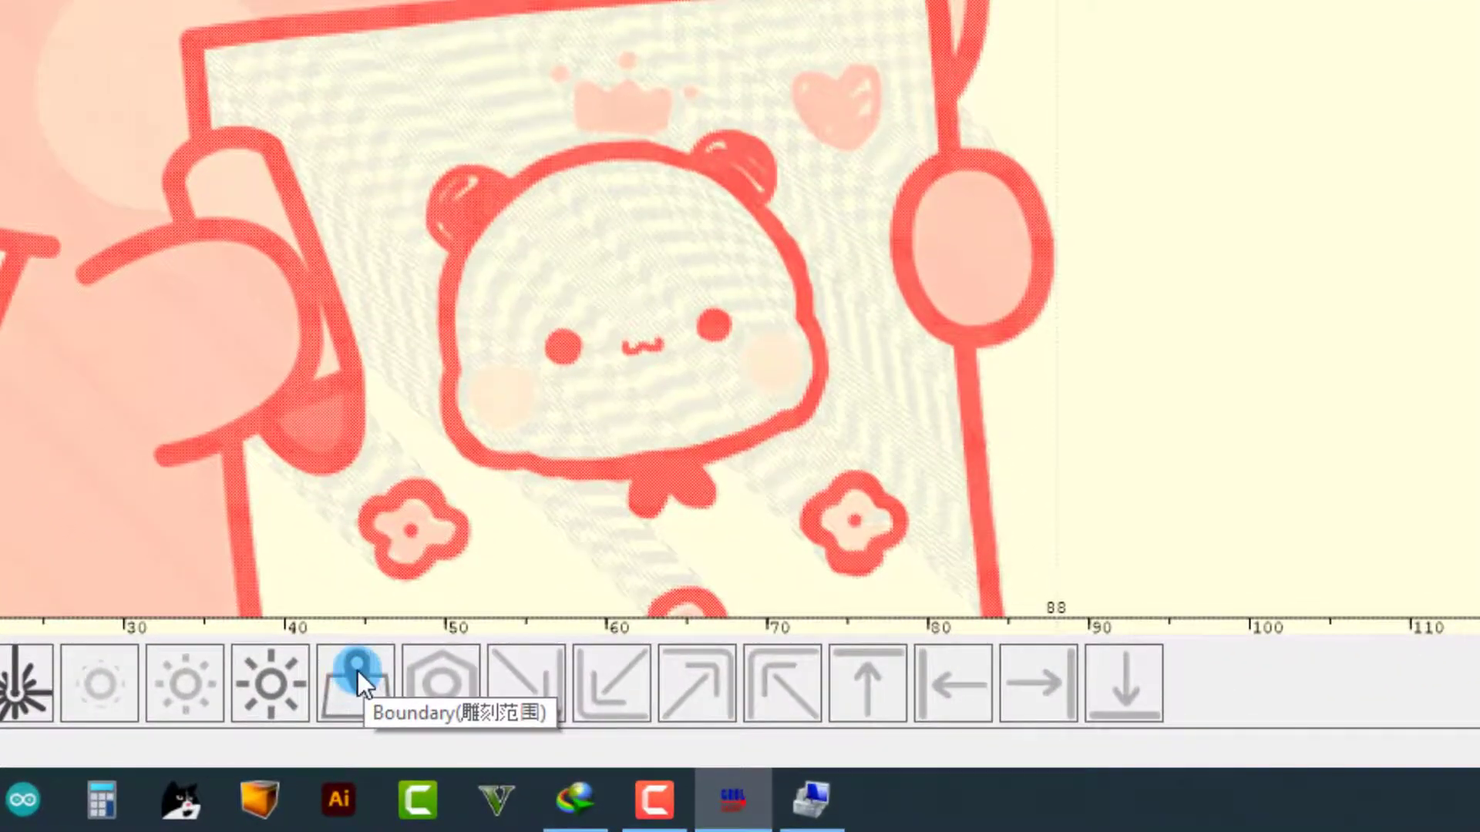
{"action": "left_click", "coordinate": [365, 683]}
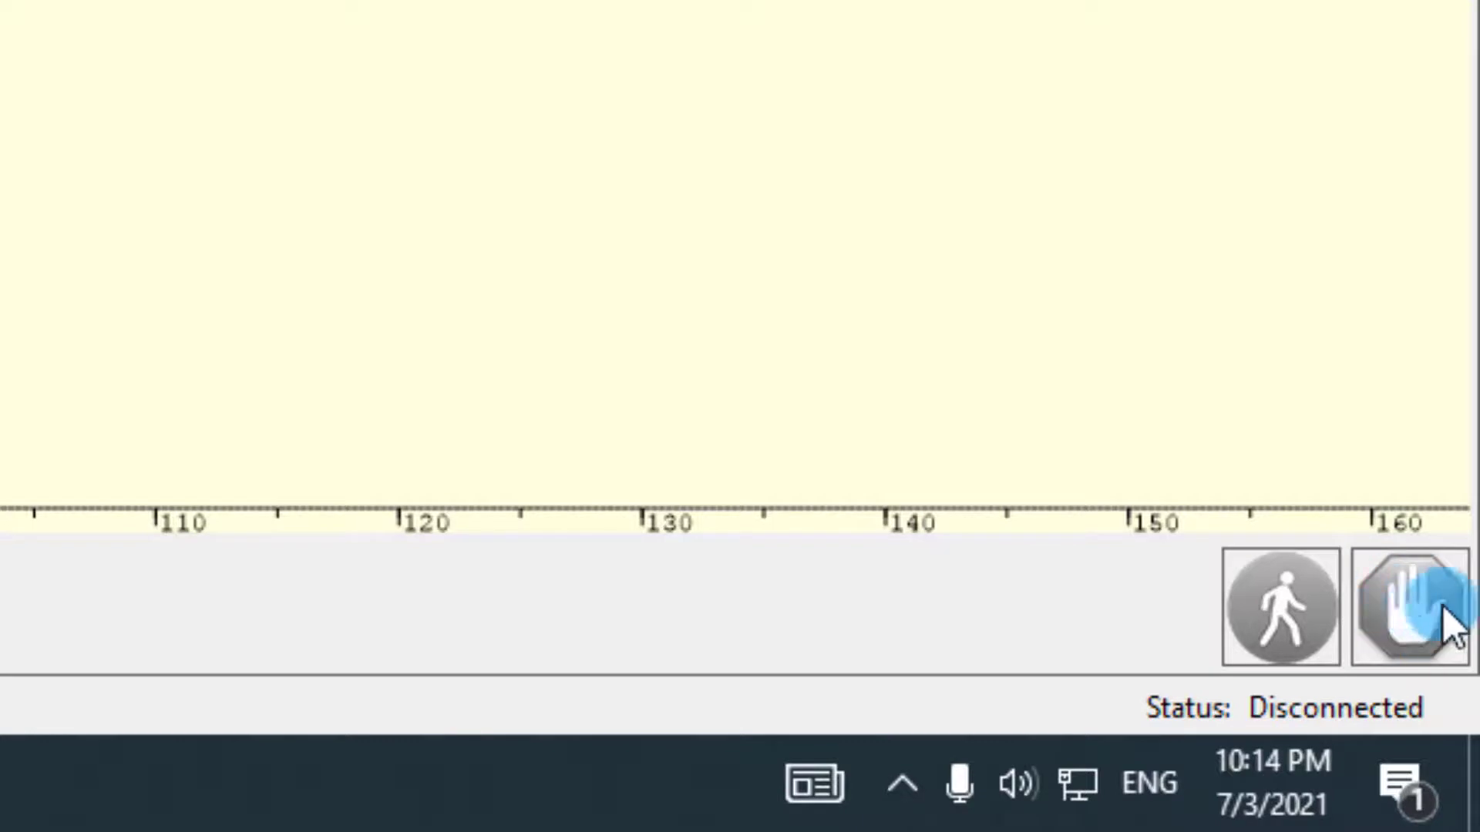
{"action": "left_click", "coordinate": [1376, 632]}
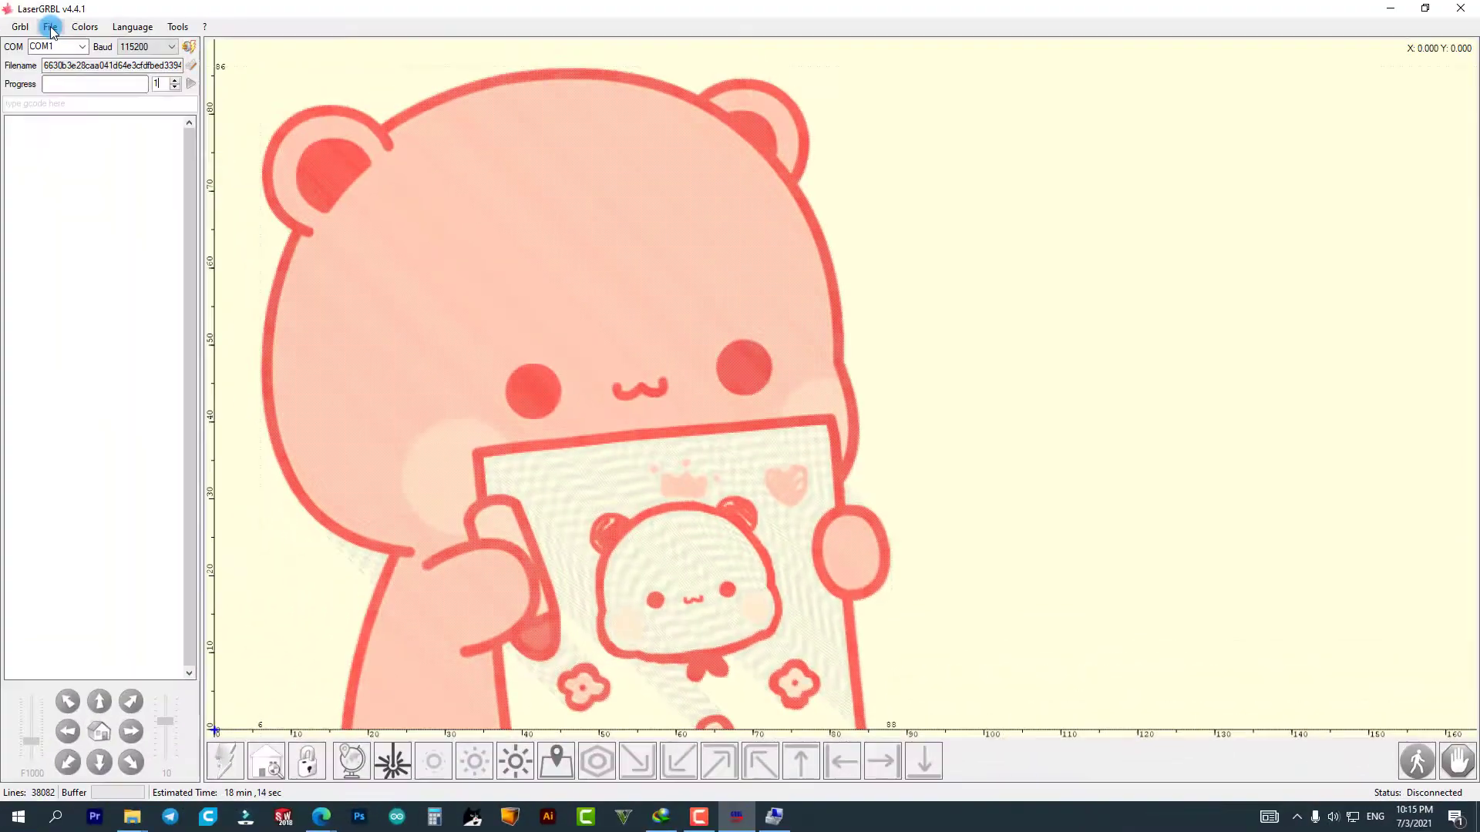
{"action": "left_click", "coordinate": [51, 28]}
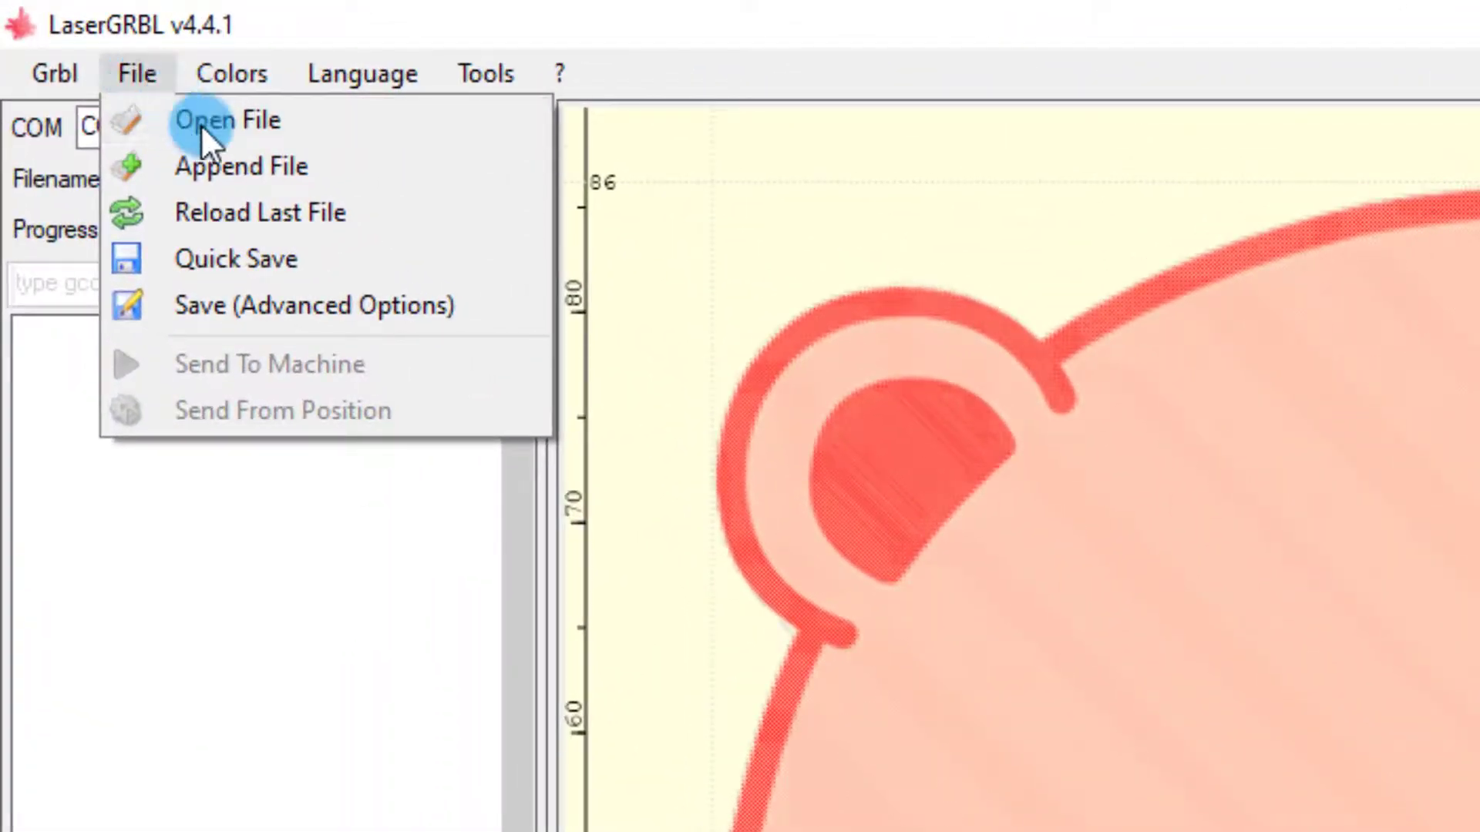
{"action": "left_click", "coordinate": [203, 125]}
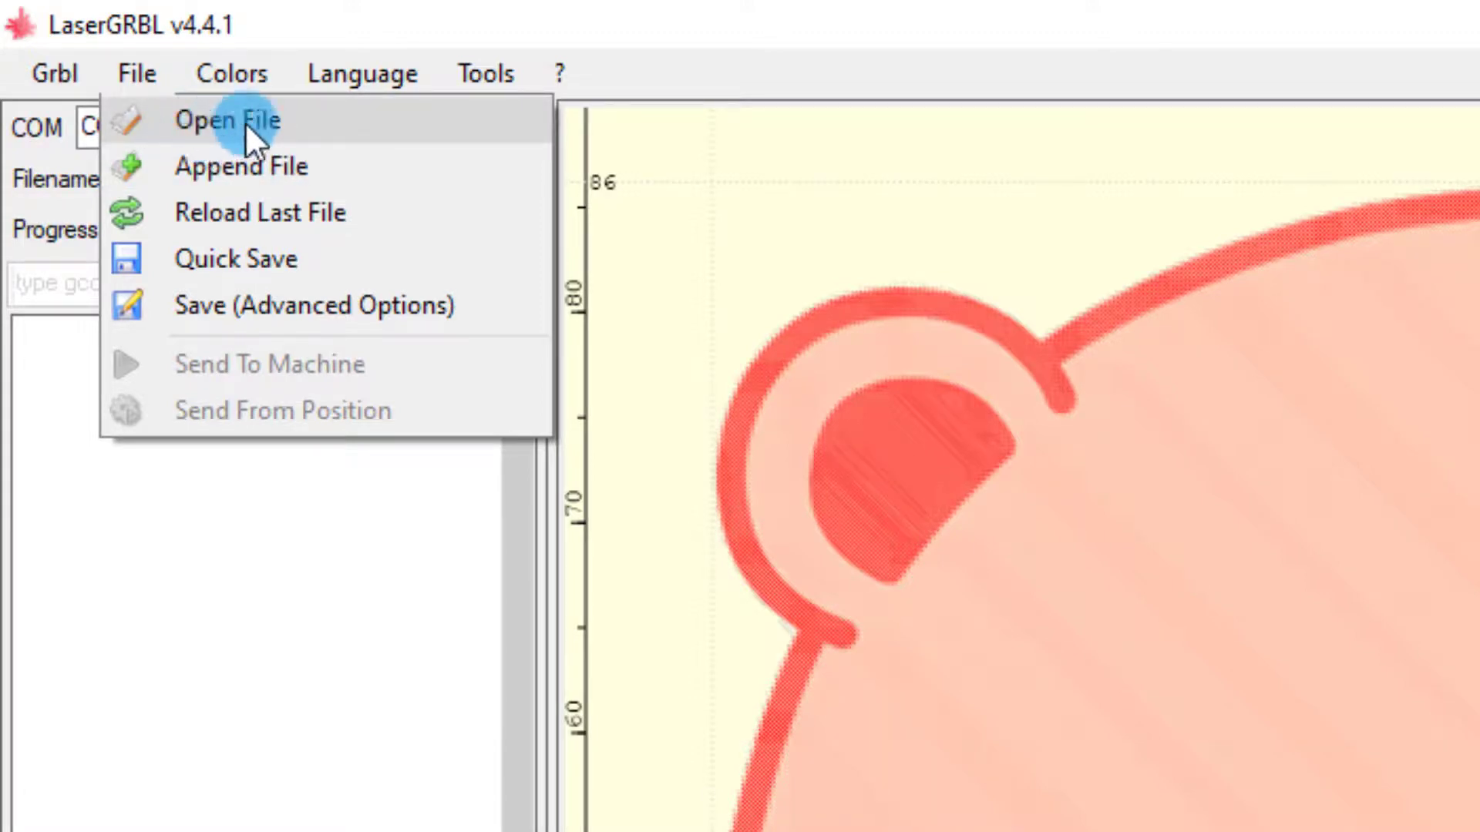
{"action": "left_click", "coordinate": [877, 43]}
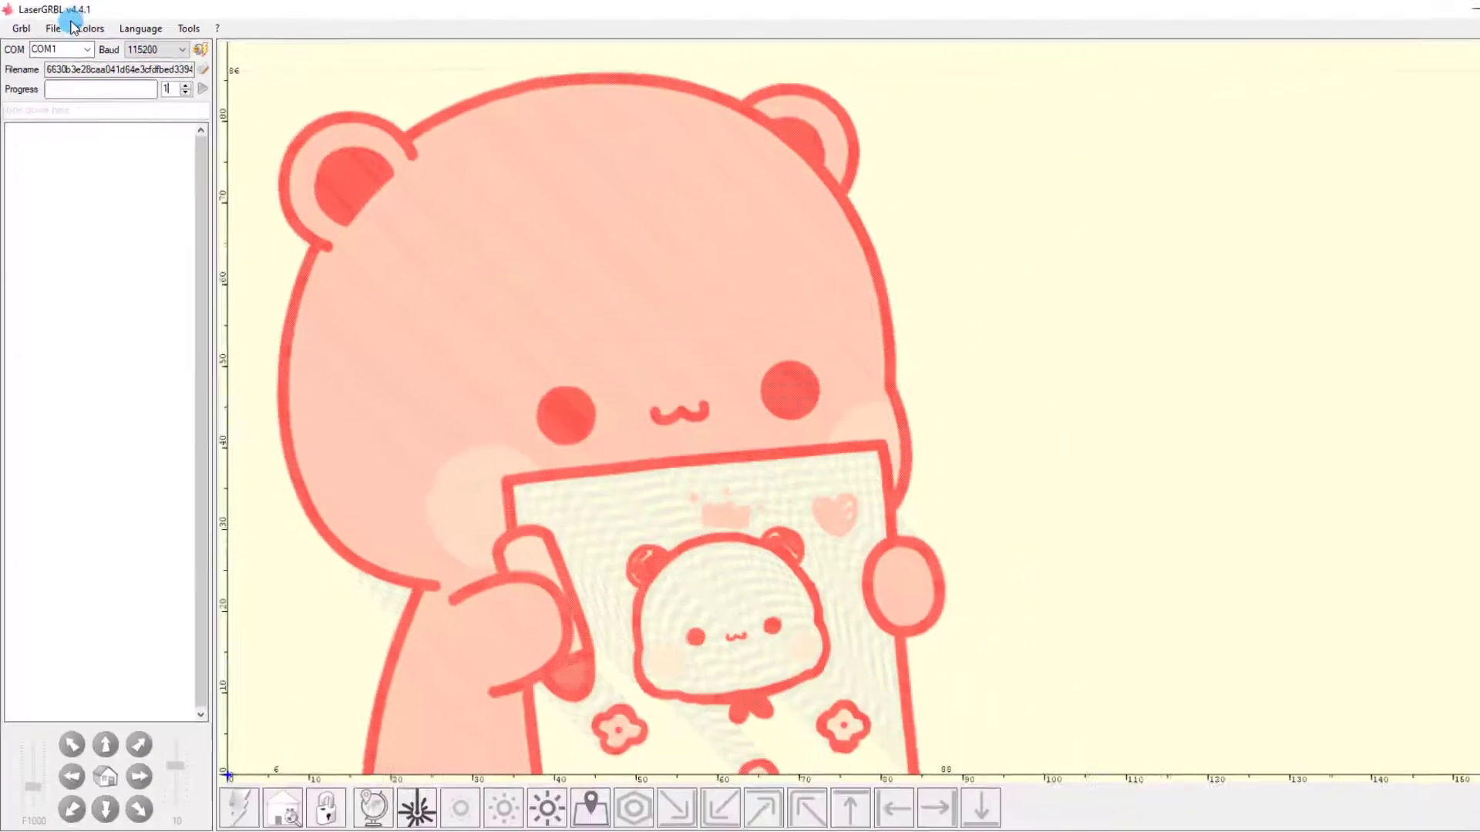
Check the supported file types and open the picture 25e9d21311fb015d48c11e06b724c388 from the Pictures folder for raster import
{"action": "left_click", "coordinate": [113, 61]}
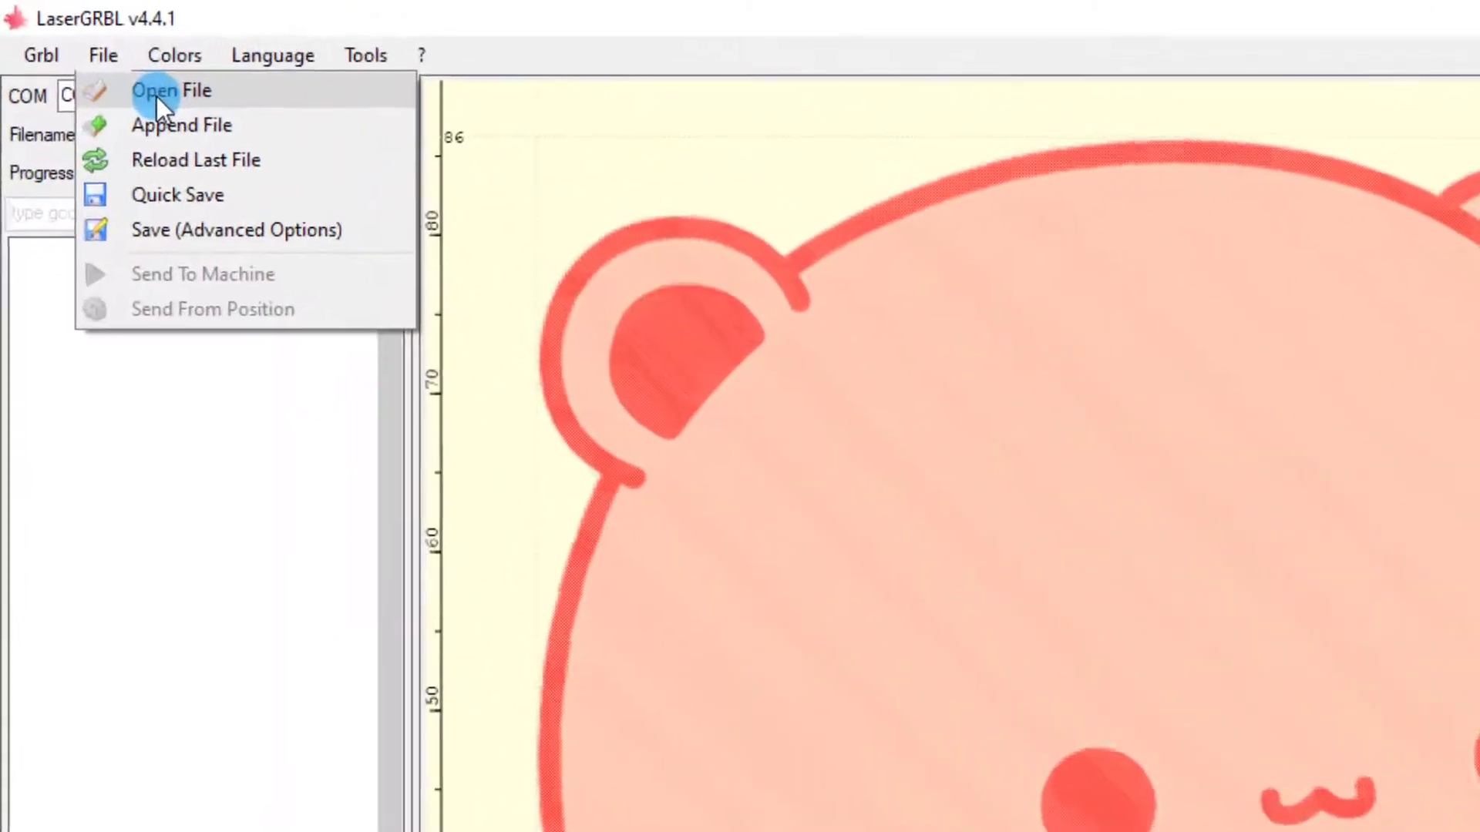
{"action": "left_click", "coordinate": [163, 100]}
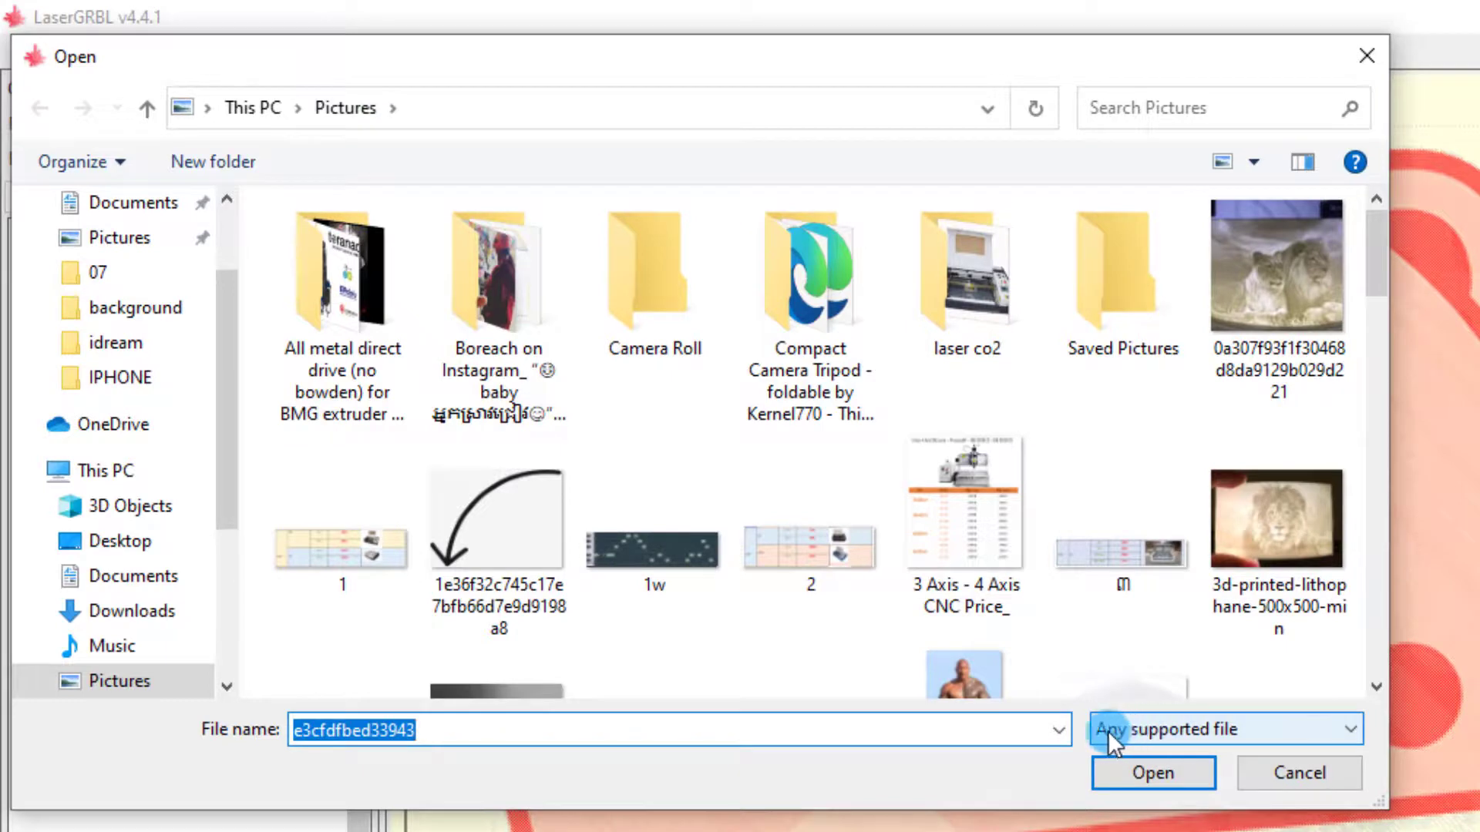
{"action": "left_click", "coordinate": [1202, 727]}
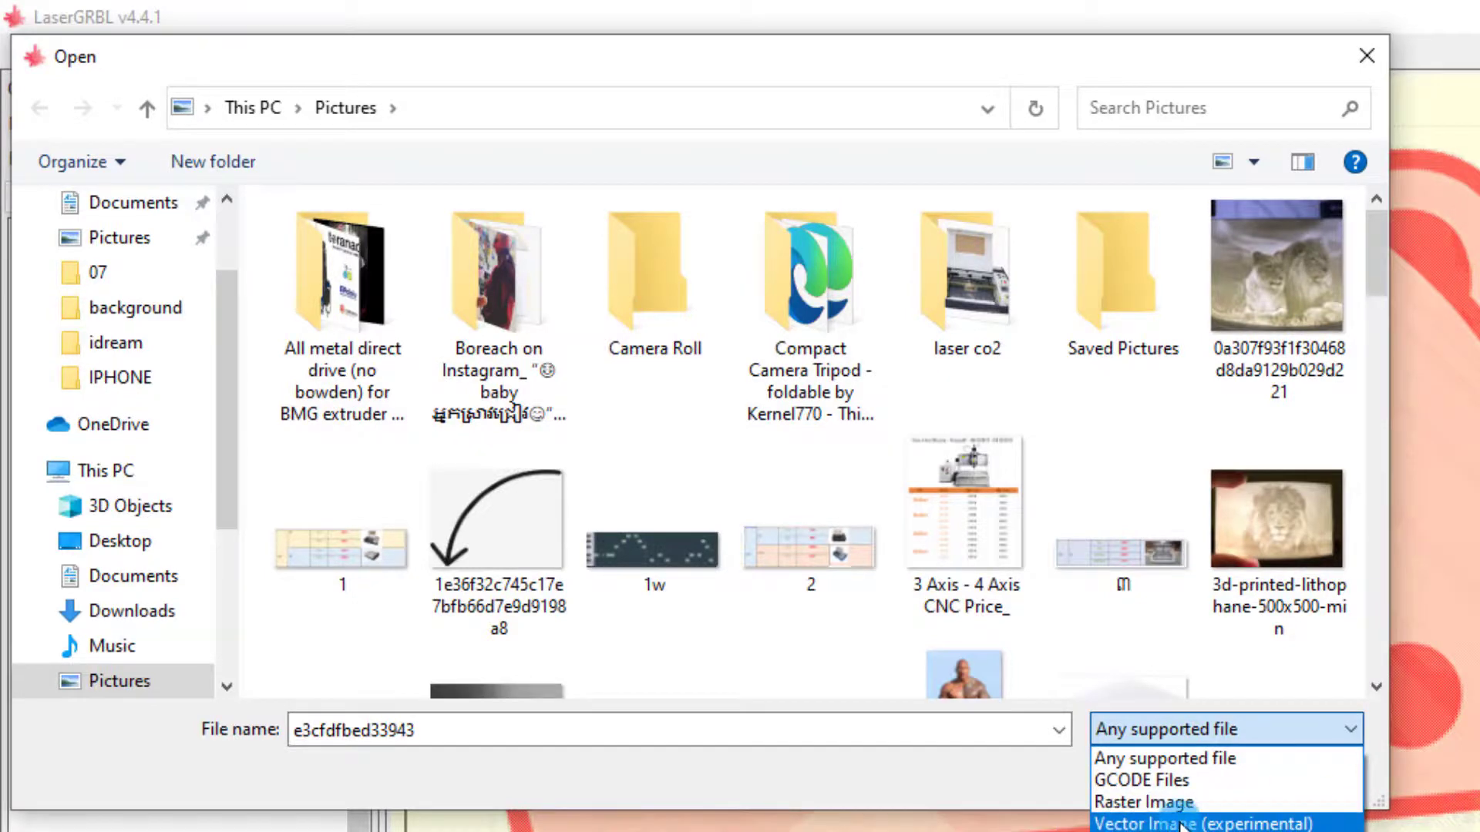
{"action": "left_click", "coordinate": [981, 806]}
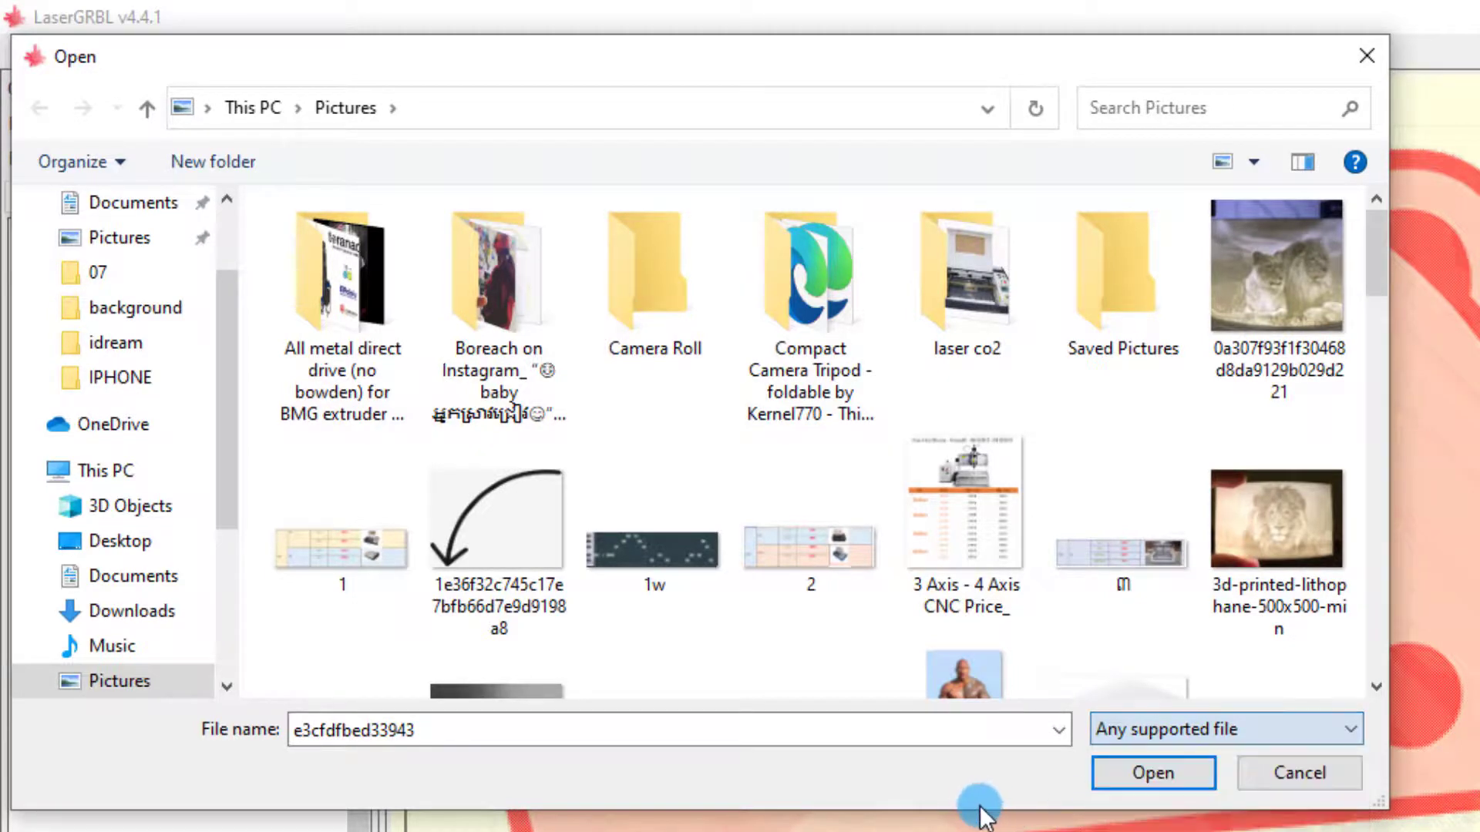
{"action": "scroll", "coordinate": [950, 513], "scroll_direction": "down", "scroll_amount": 3}
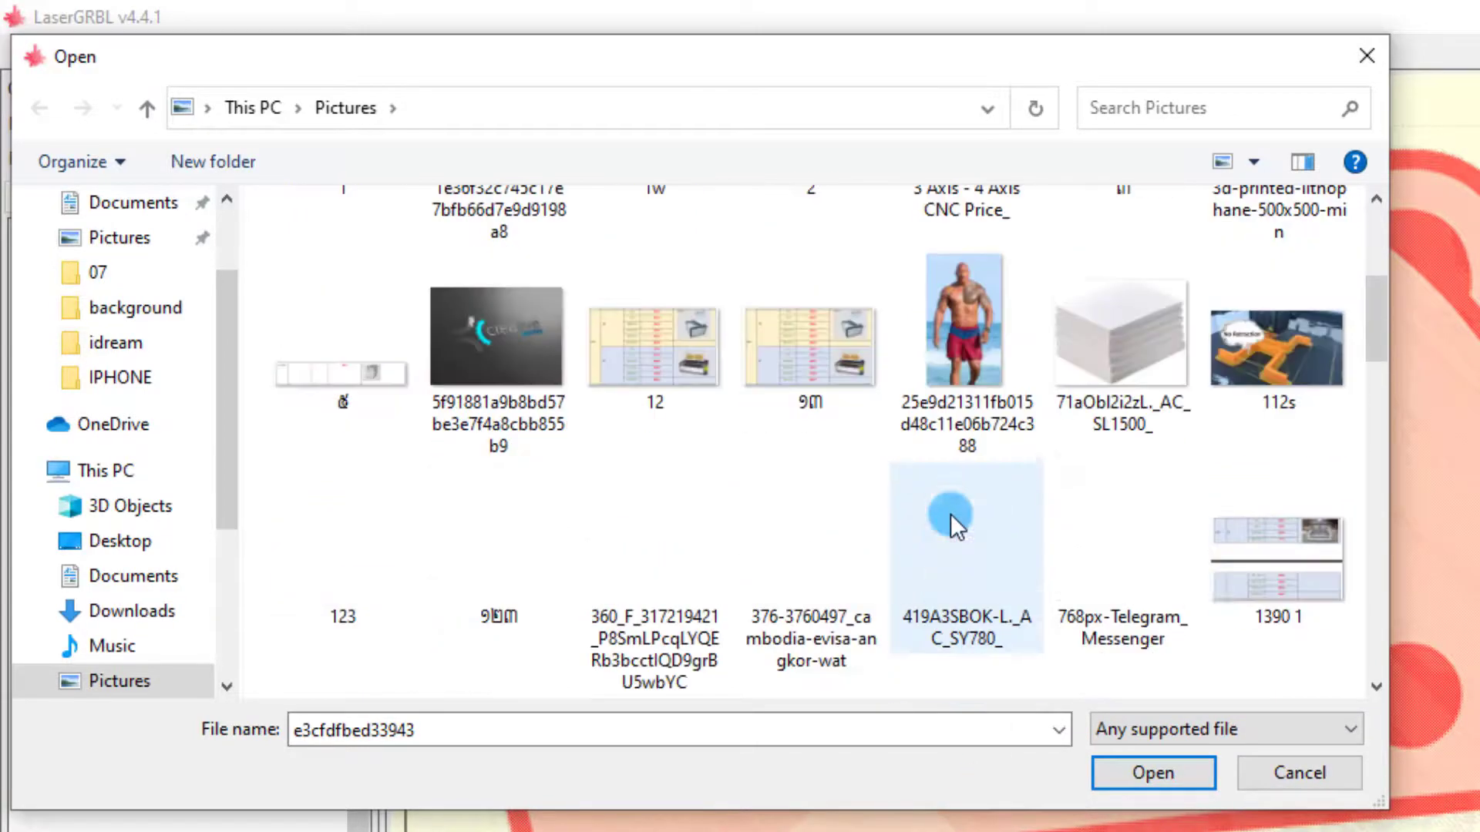
{"action": "left_click", "coordinate": [929, 325]}
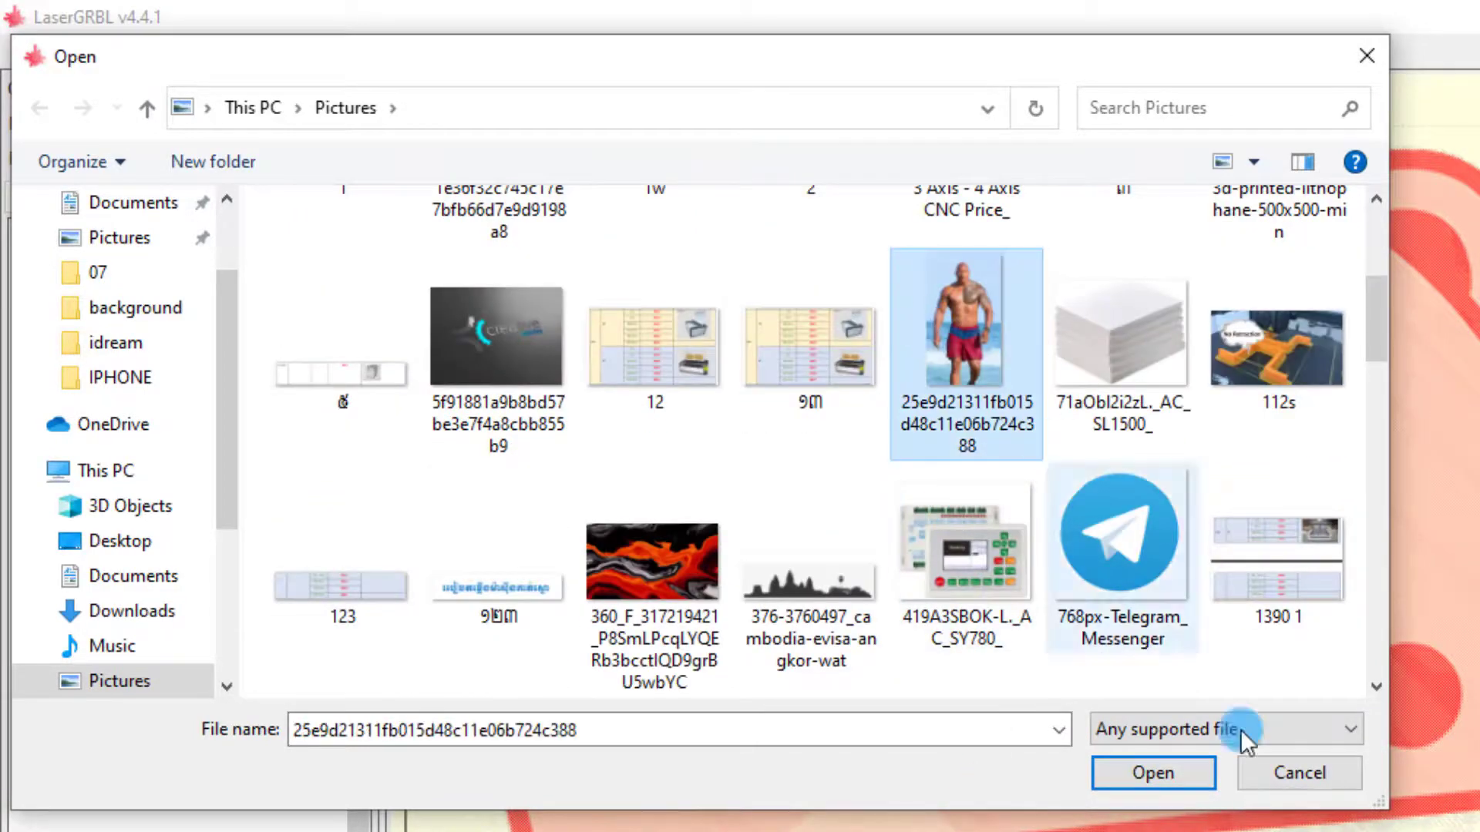
{"action": "left_click", "coordinate": [1202, 777]}
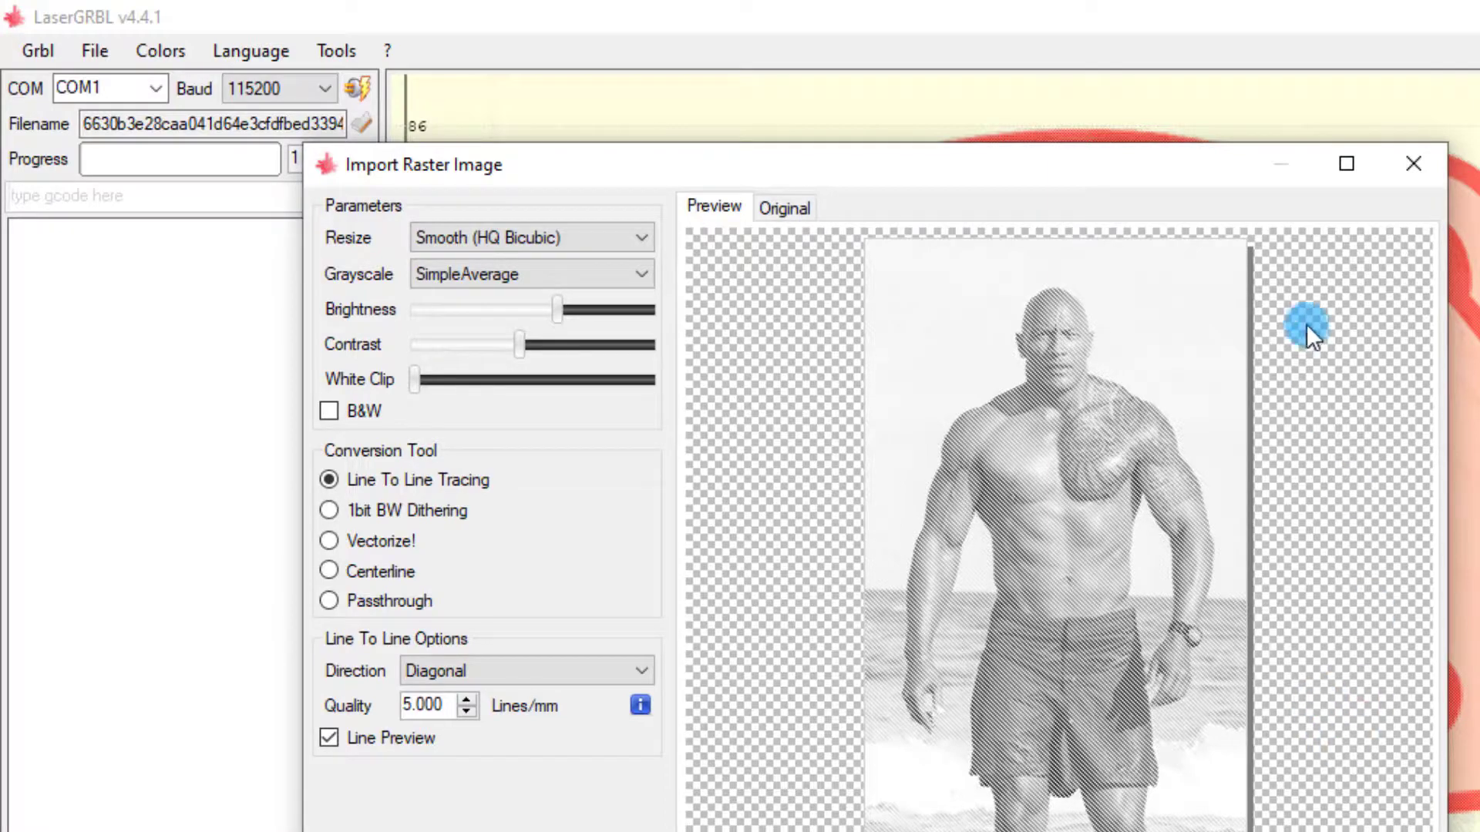
Close the raster import of the new picture without creating an engraving from it
{"action": "left_click_drag", "start_coordinate": [1167, 165], "coordinate": [1320, 307]}
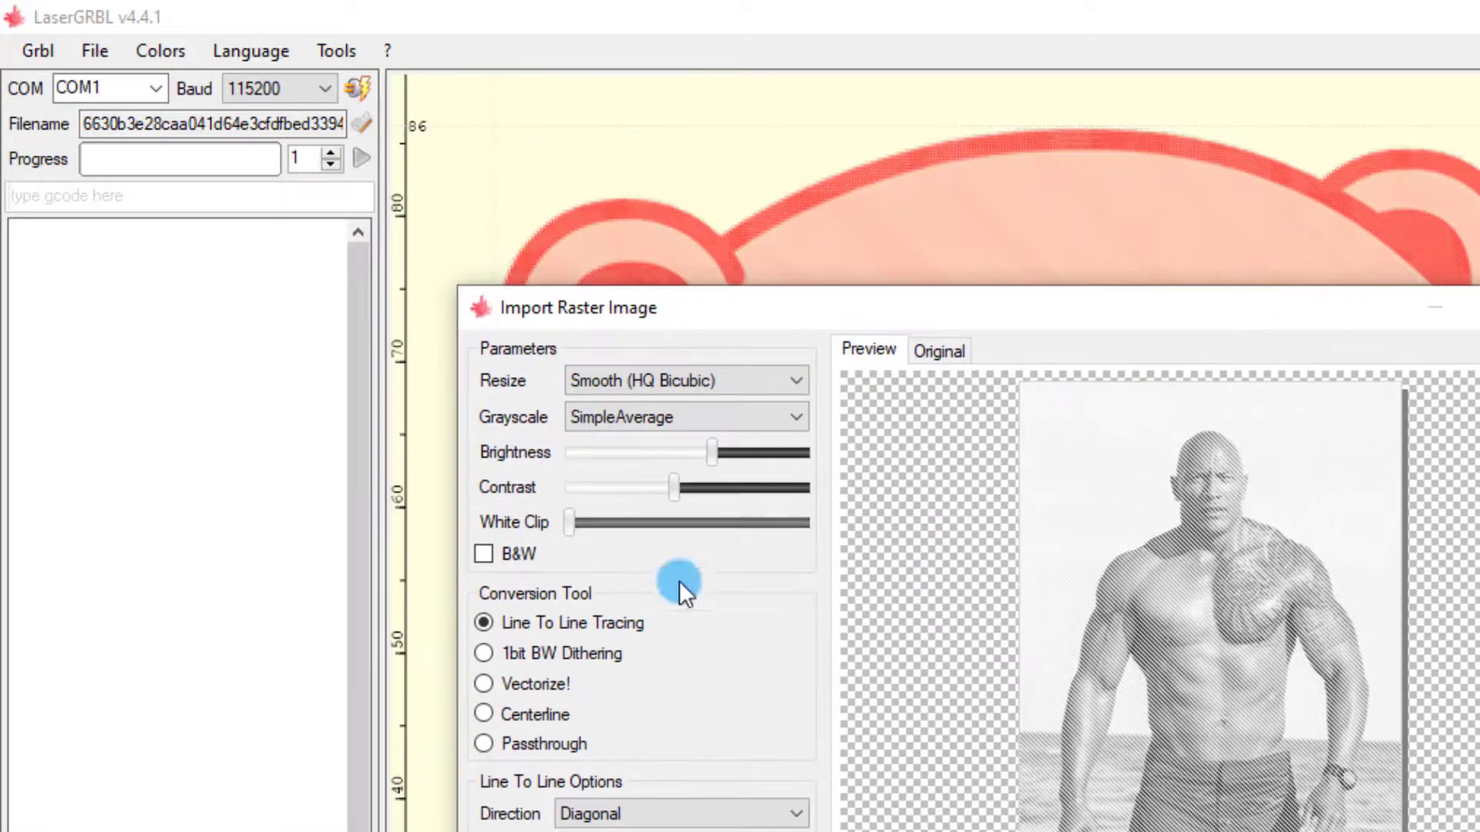
{"action": "left_click_drag", "start_coordinate": [1012, 326], "coordinate": [1061, 236]}
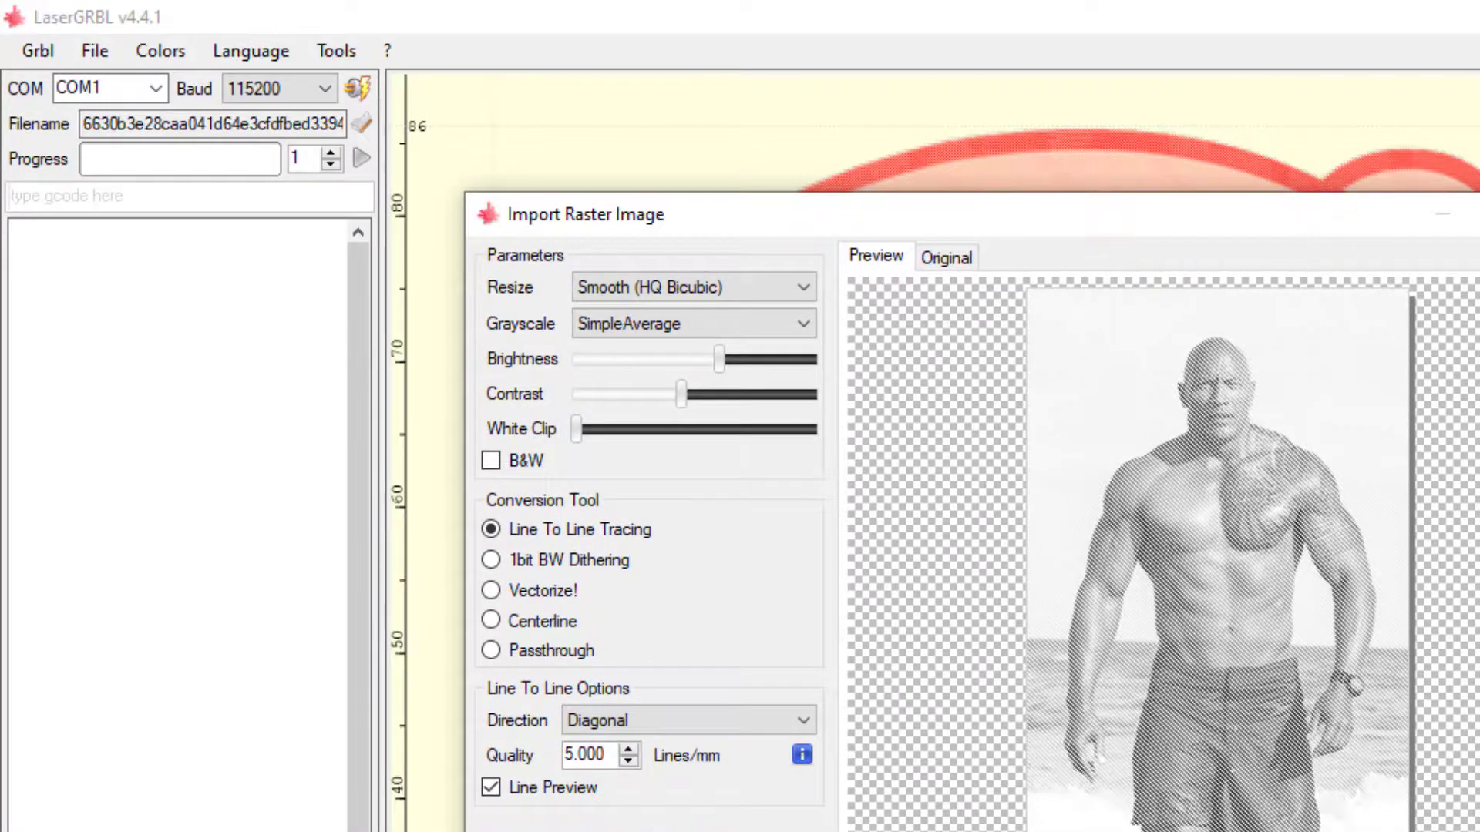
{"action": "left_click", "coordinate": [1443, 208]}
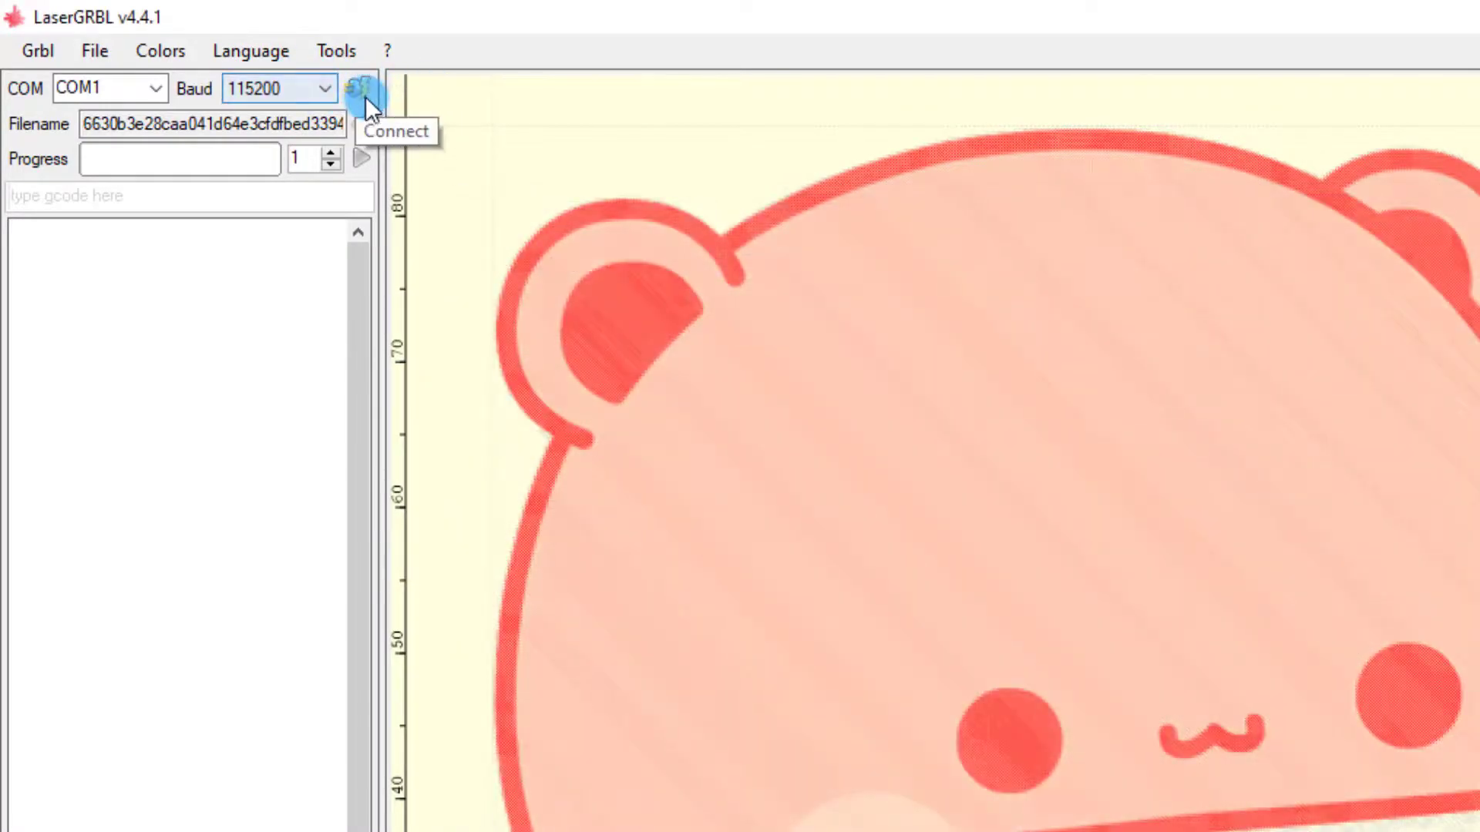